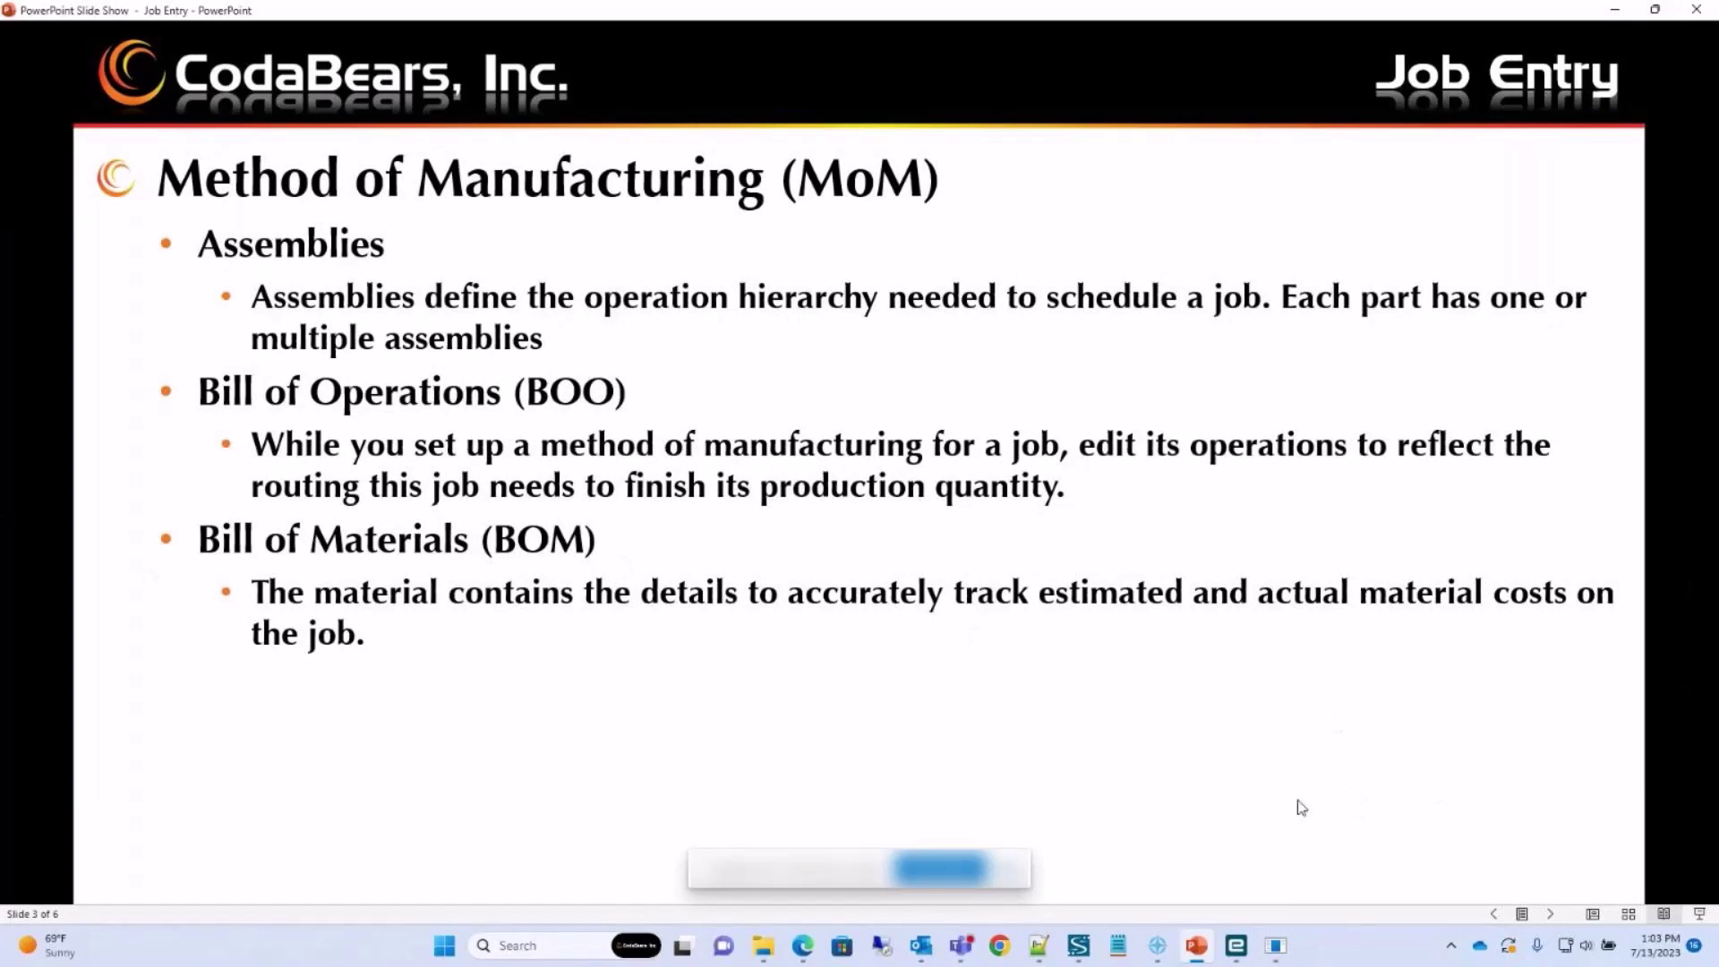
Switch to Epicor Kinetic, open Job Entry from Job Management's general operations, and launch its new design version.
{"action": "mouse_move", "coordinate": [1296, 949]}
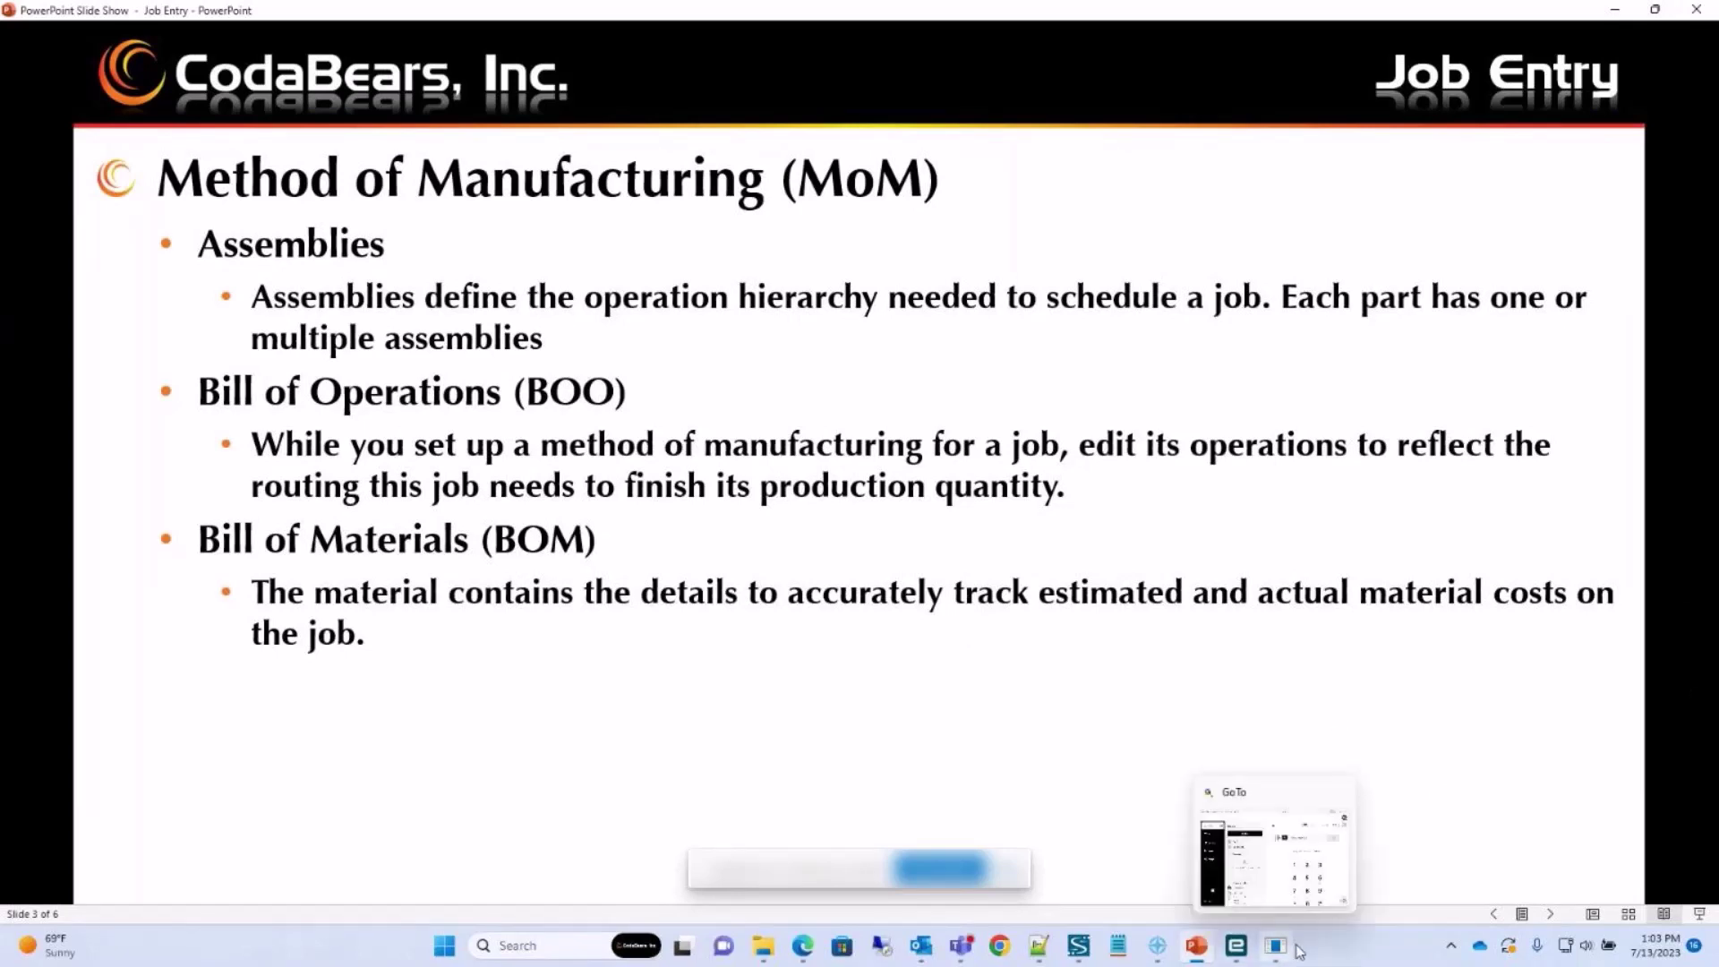
{"action": "left_click", "coordinate": [1235, 955]}
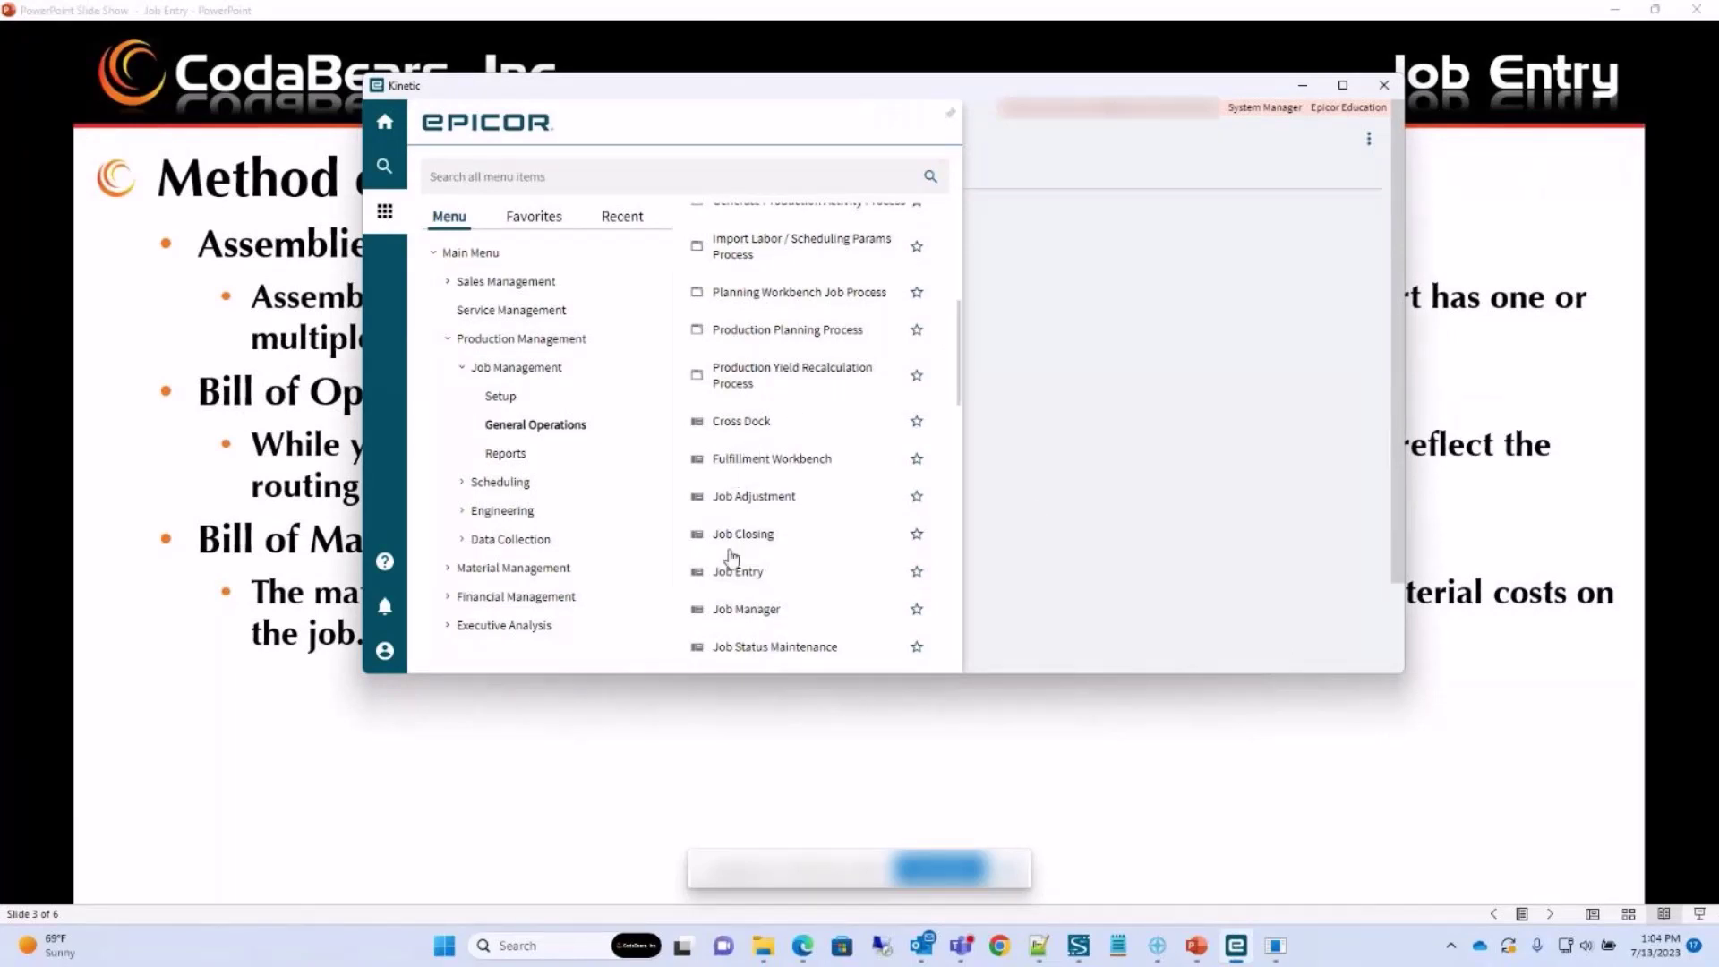
{"action": "scroll", "coordinate": [730, 556], "scroll_direction": "down", "scroll_amount": 1}
{"action": "left_click", "coordinate": [748, 486]}
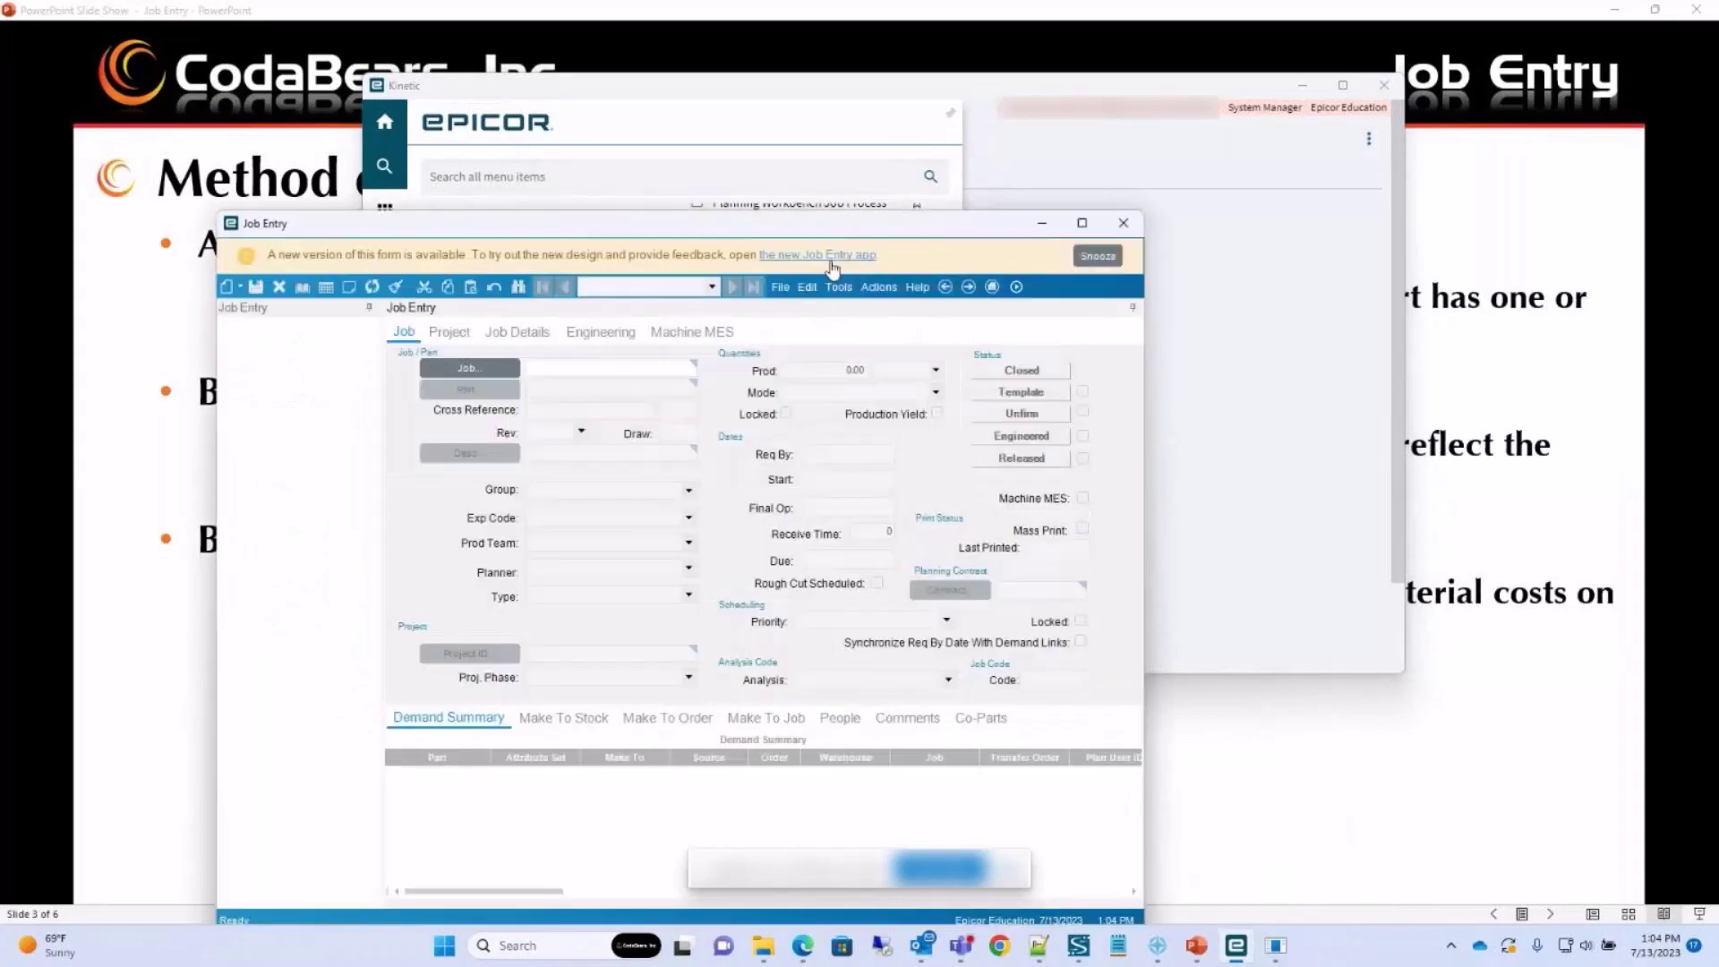
{"action": "left_click", "coordinate": [833, 259]}
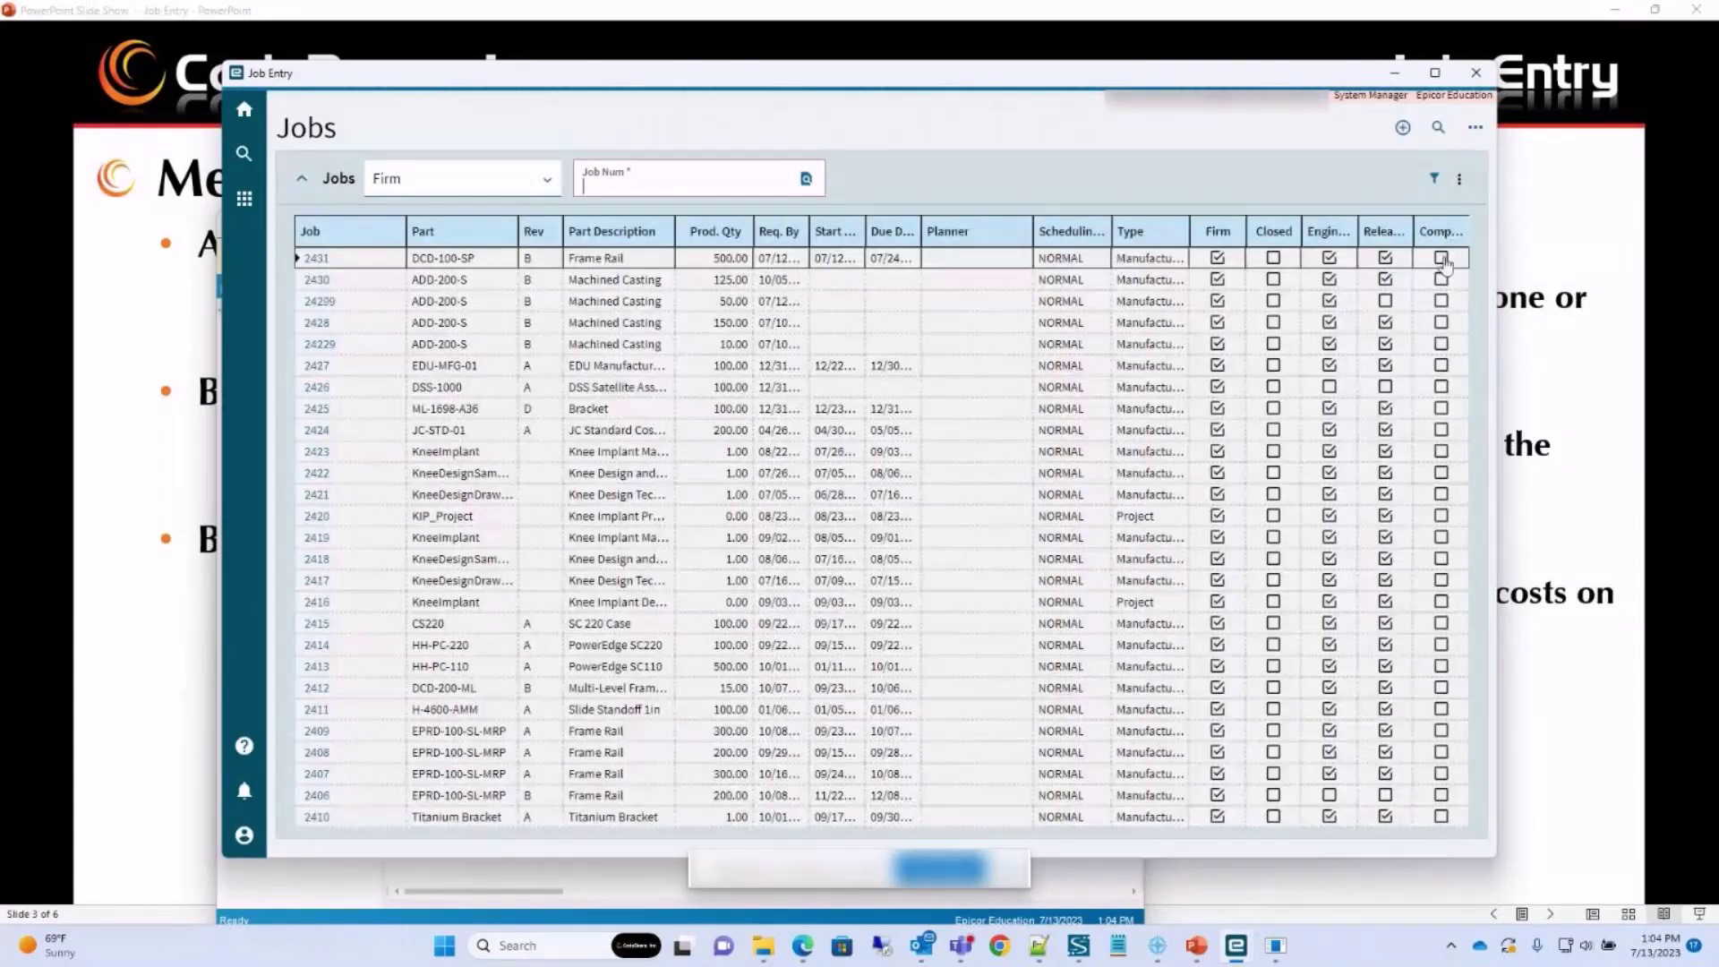
Create a new job based on the next available number, extending it to 24322.
{"action": "left_click", "coordinate": [1403, 127]}
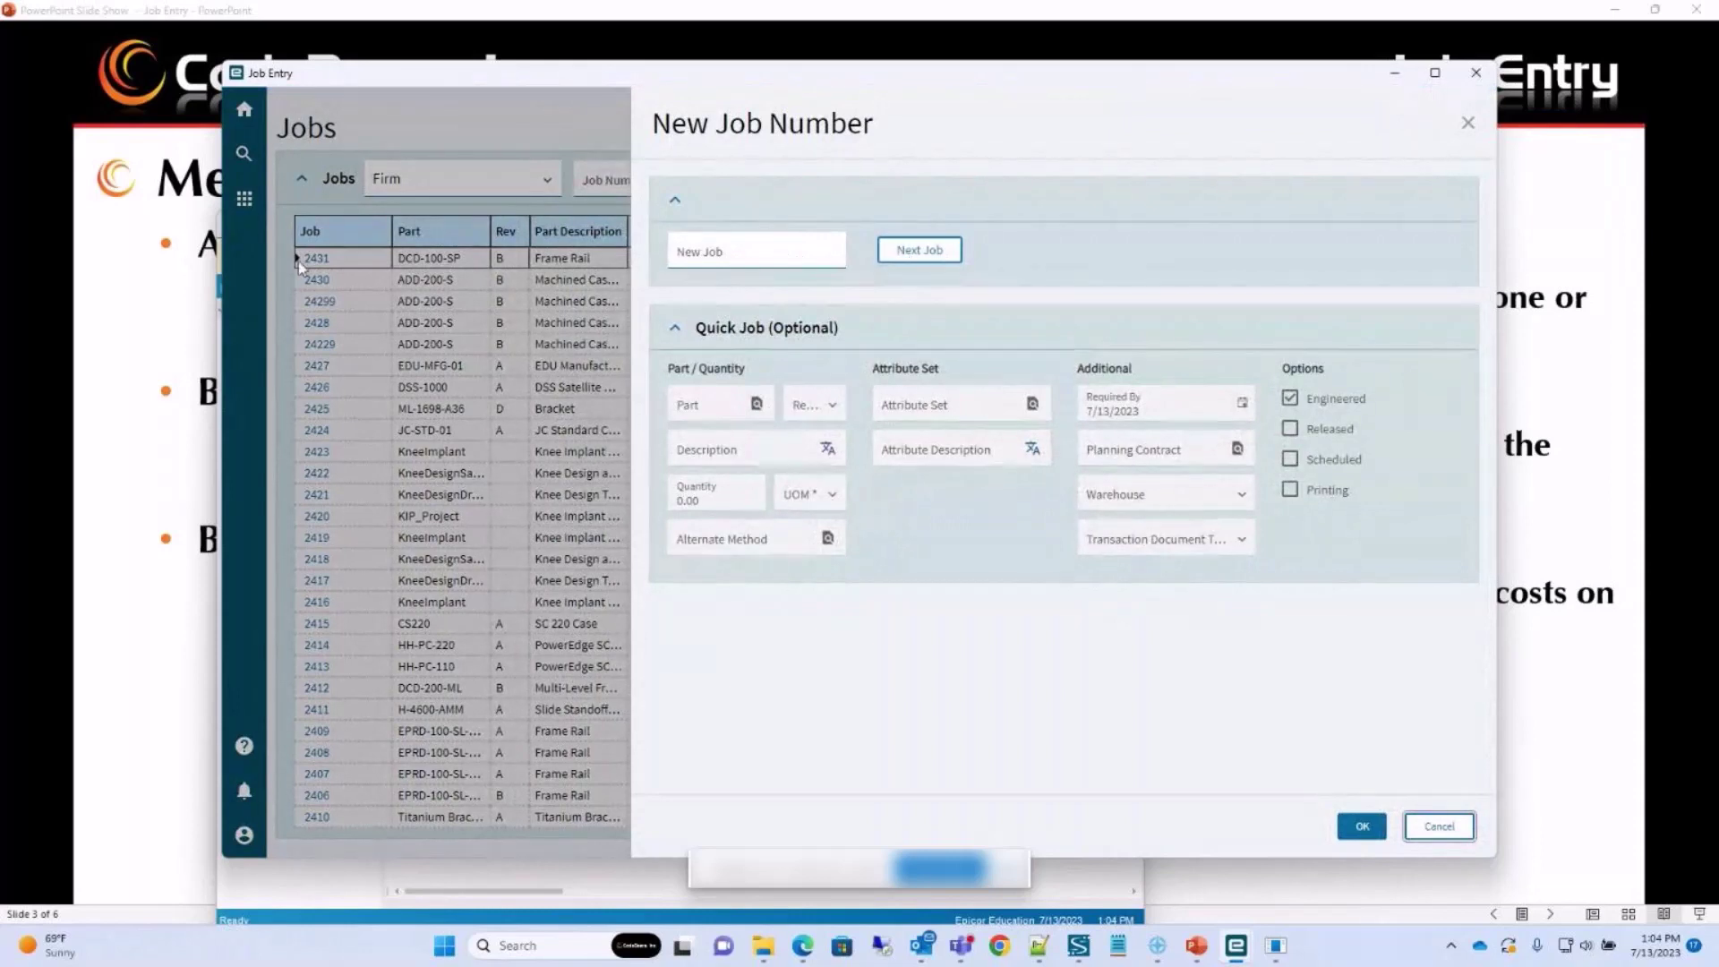
{"action": "left_click", "coordinate": [911, 256]}
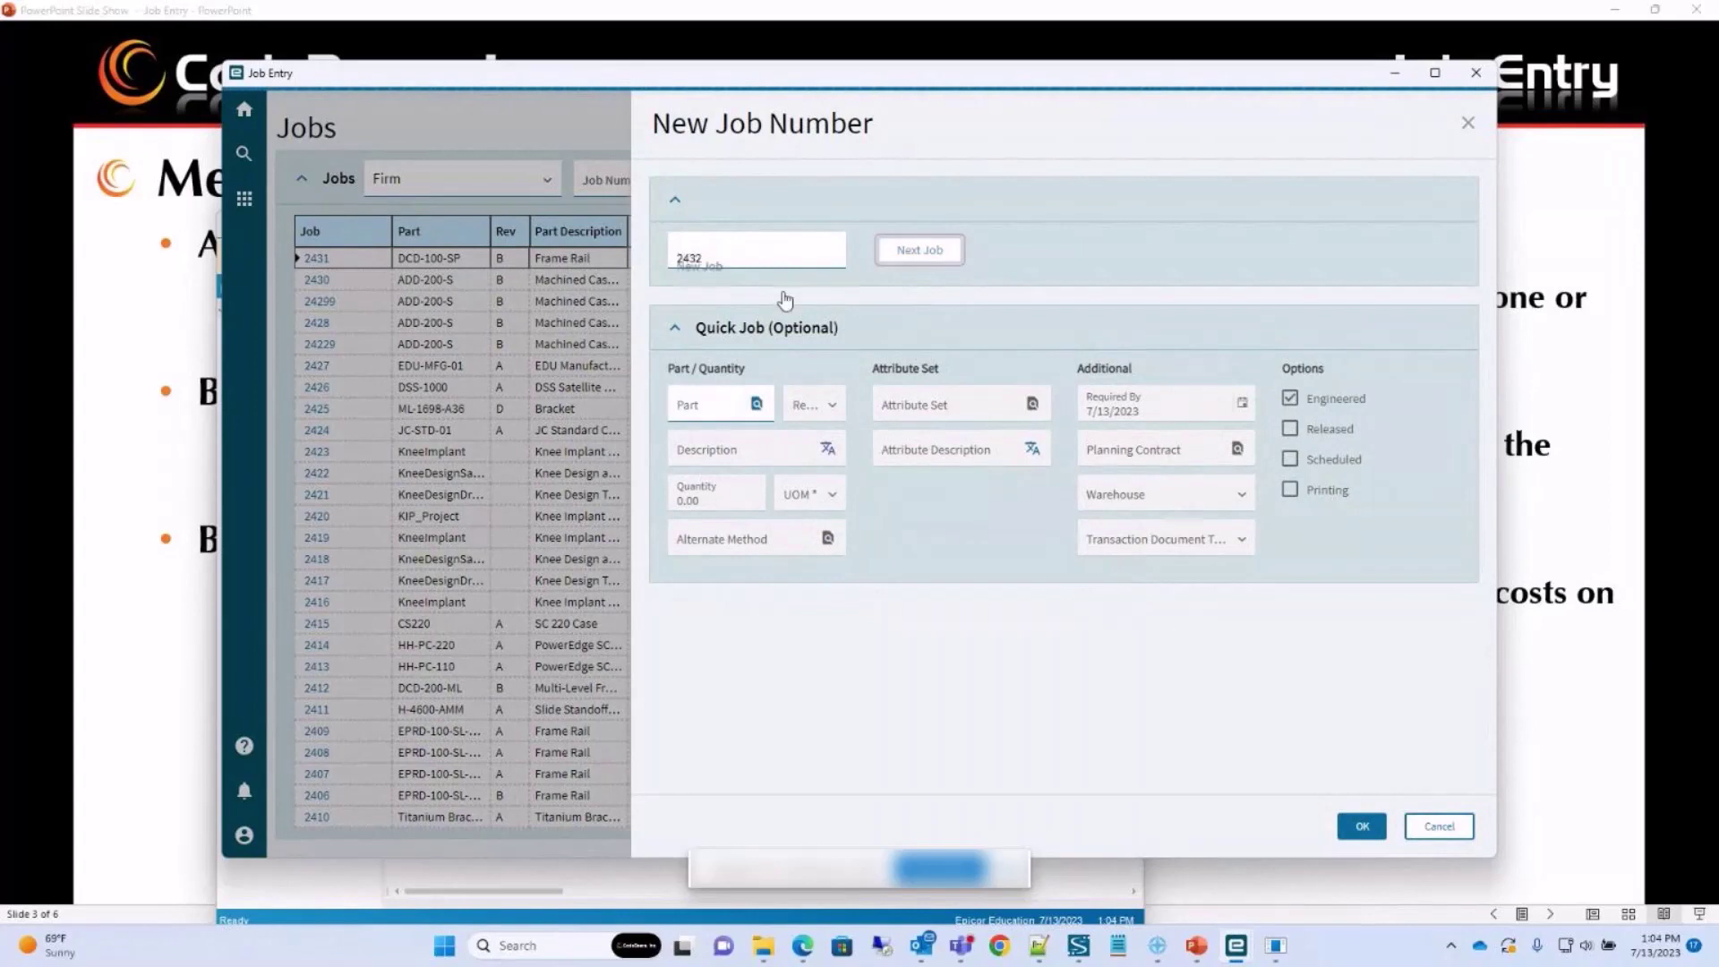
{"action": "left_click", "coordinate": [711, 263]}
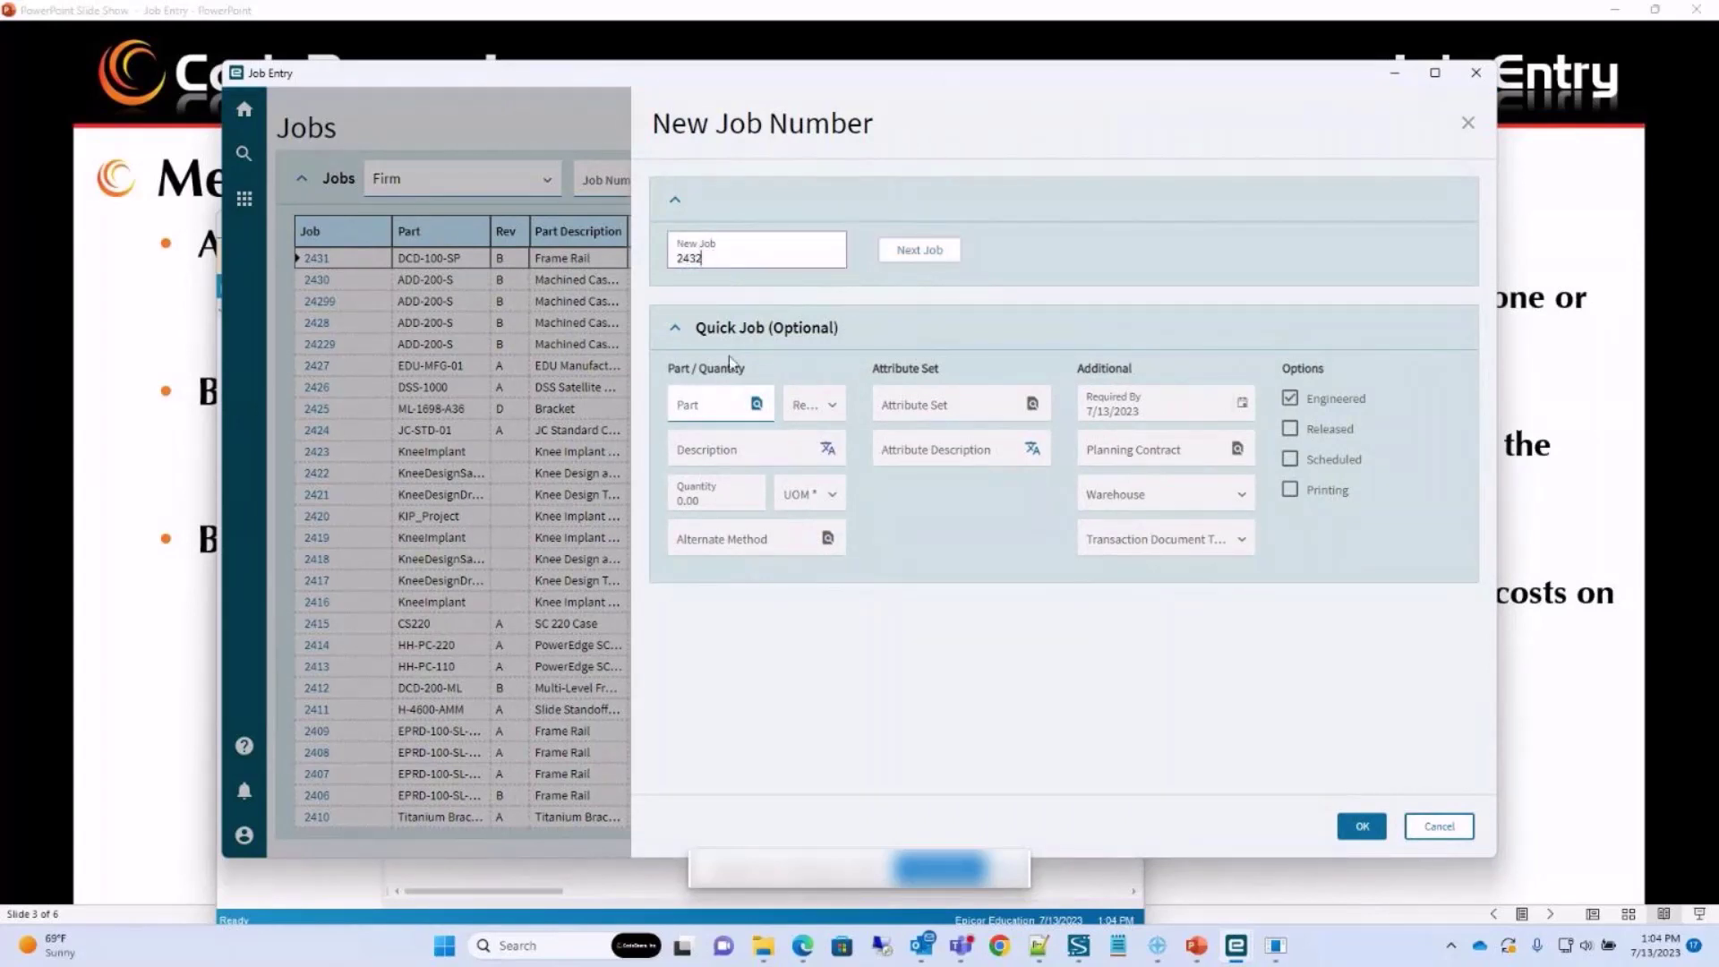
{"action": "type", "text": "2"}
{"action": "left_click", "coordinate": [1363, 831]}
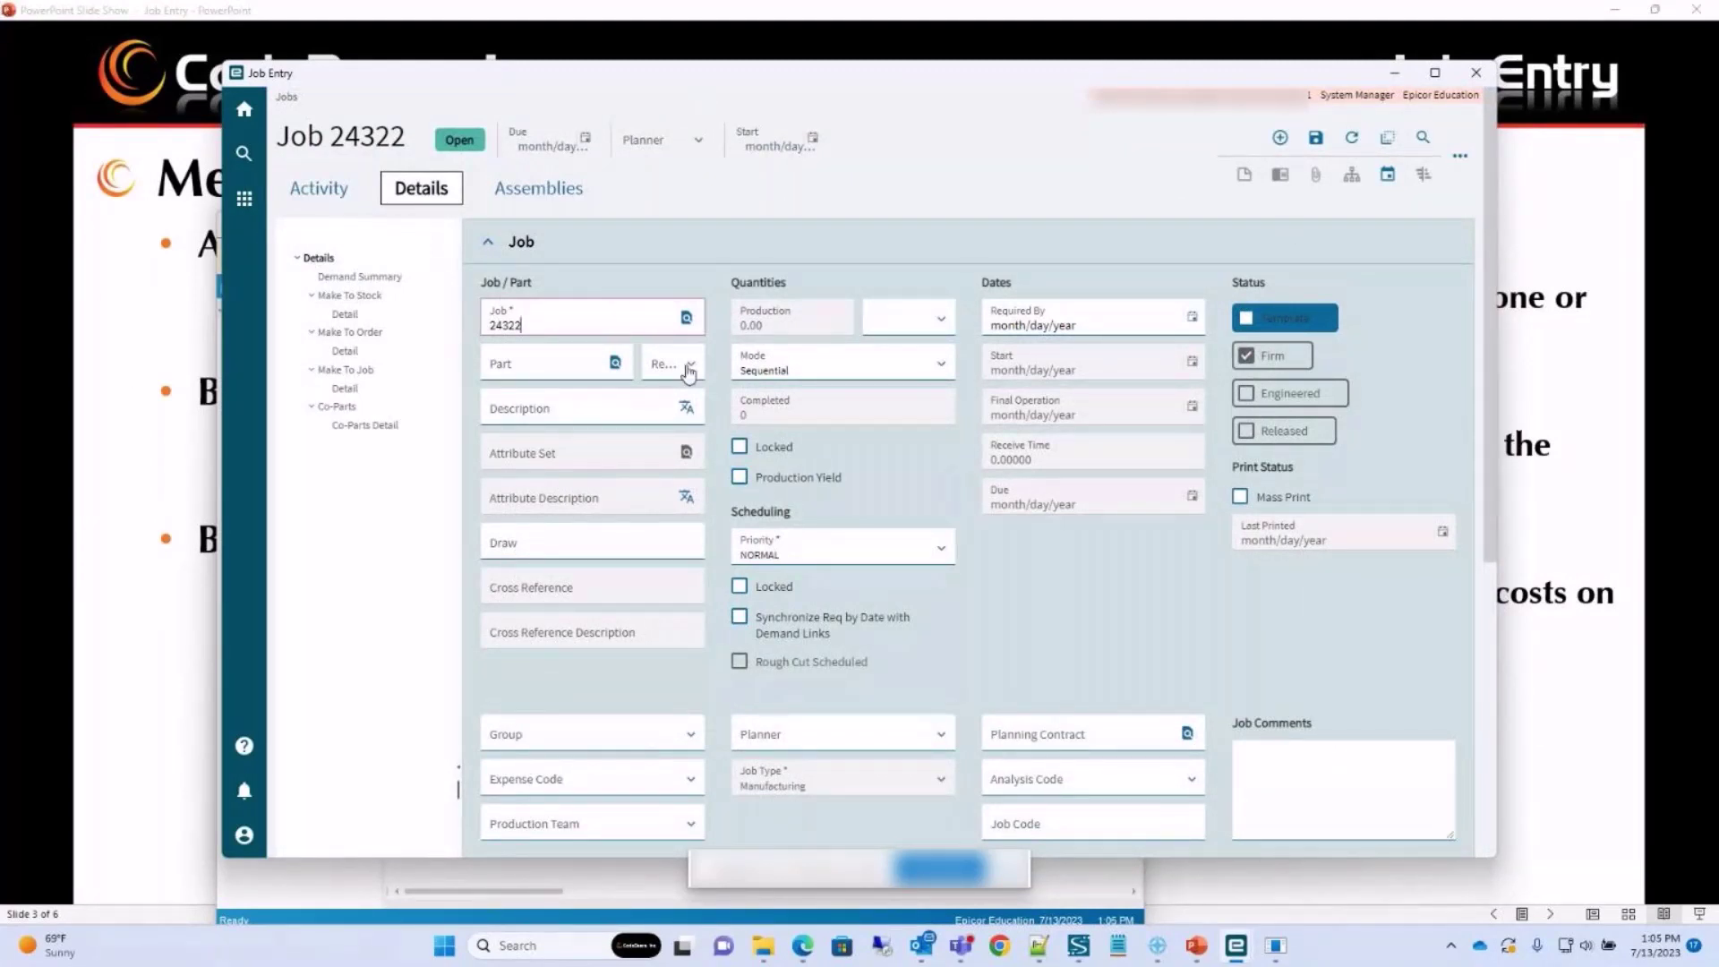
Search for part ADD-200-S and assign it to the job.
{"action": "left_click", "coordinate": [615, 363]}
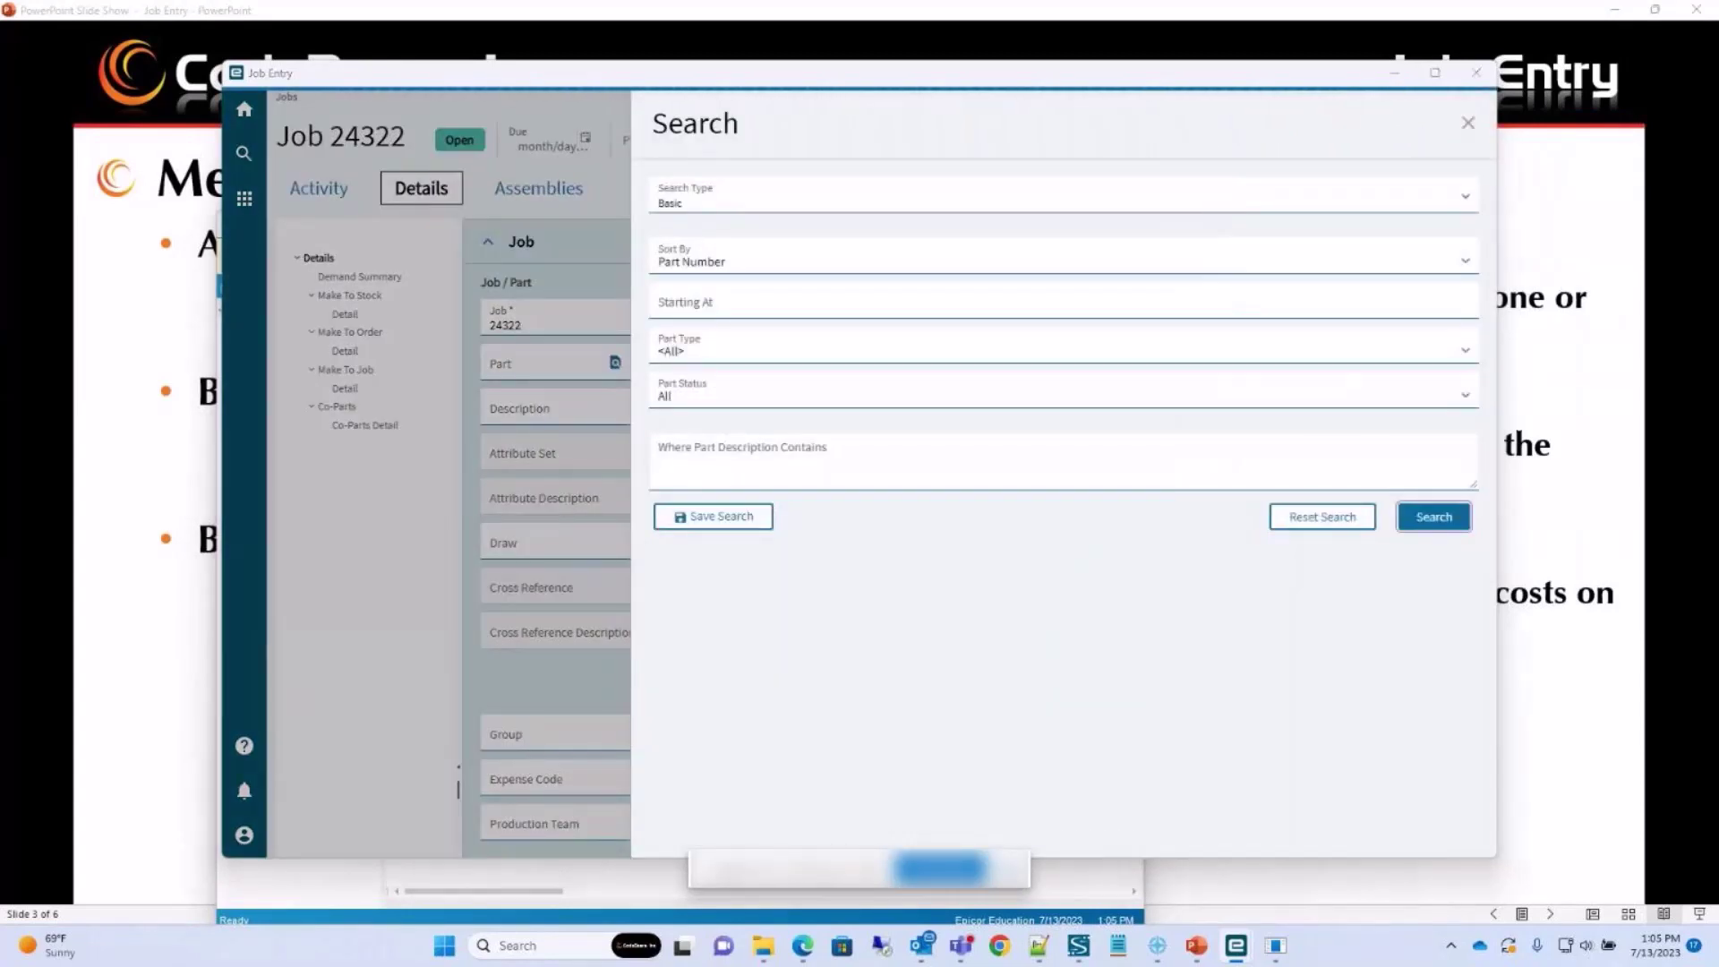
{"action": "left_click", "coordinate": [704, 304]}
{"action": "type", "text": "ADD-200-S"}
{"action": "left_click", "coordinate": [1451, 519]}
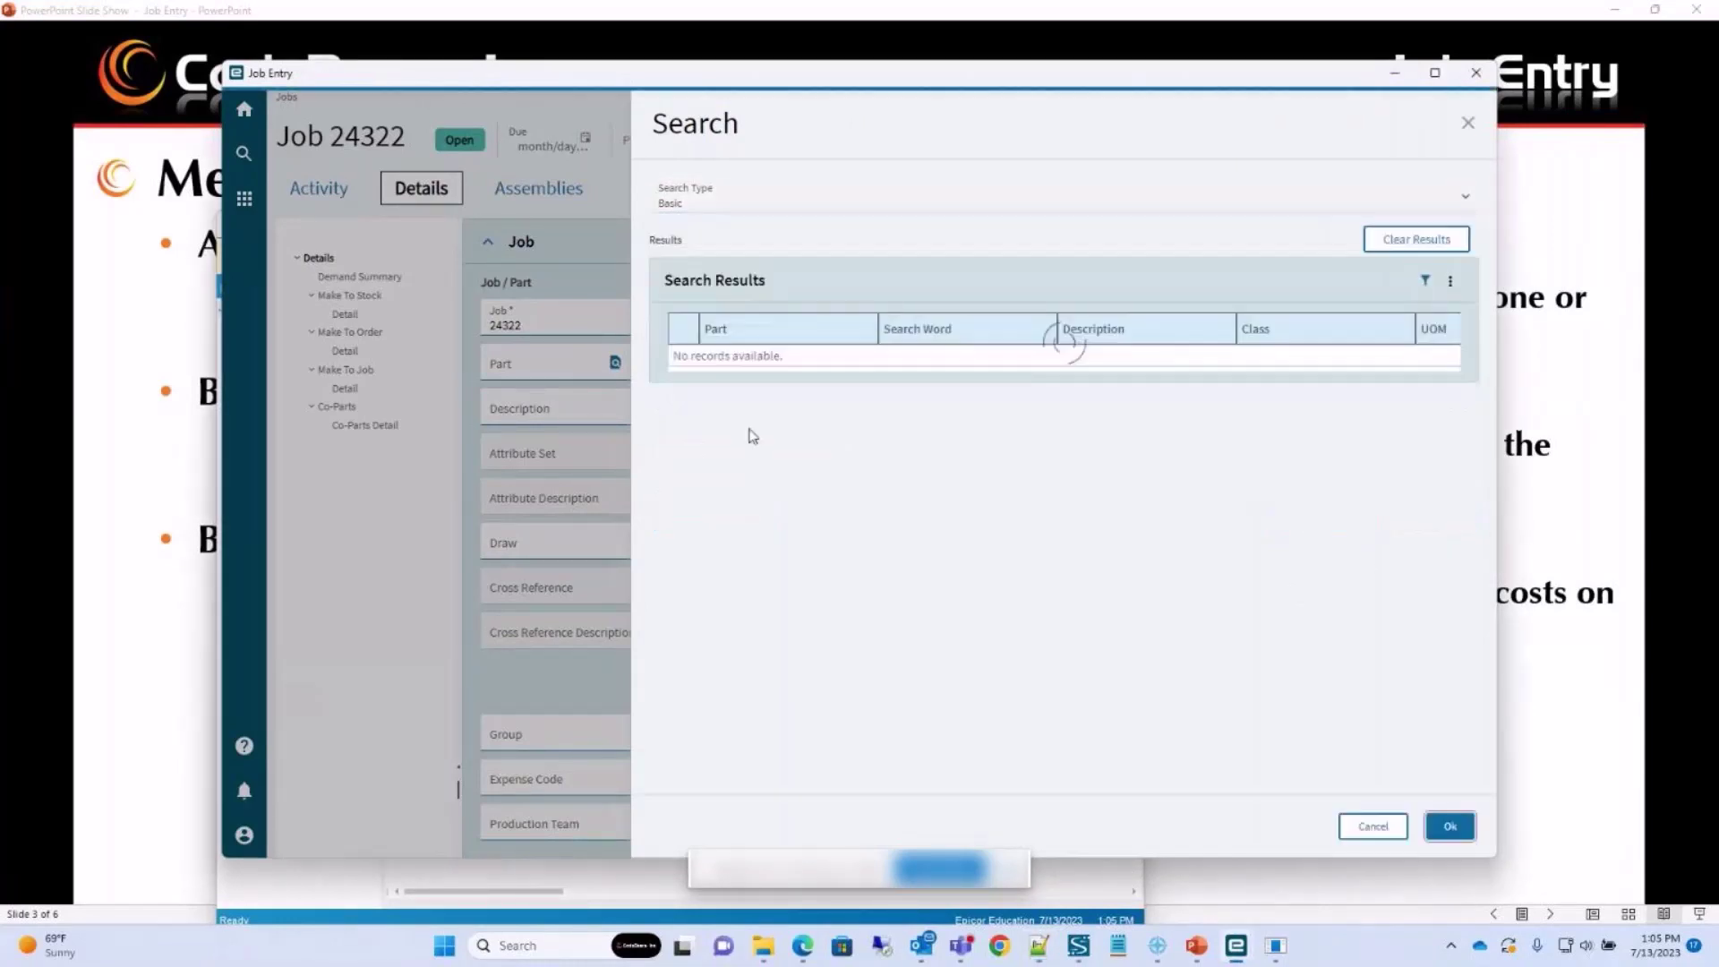
{"action": "left_click", "coordinate": [1451, 825]}
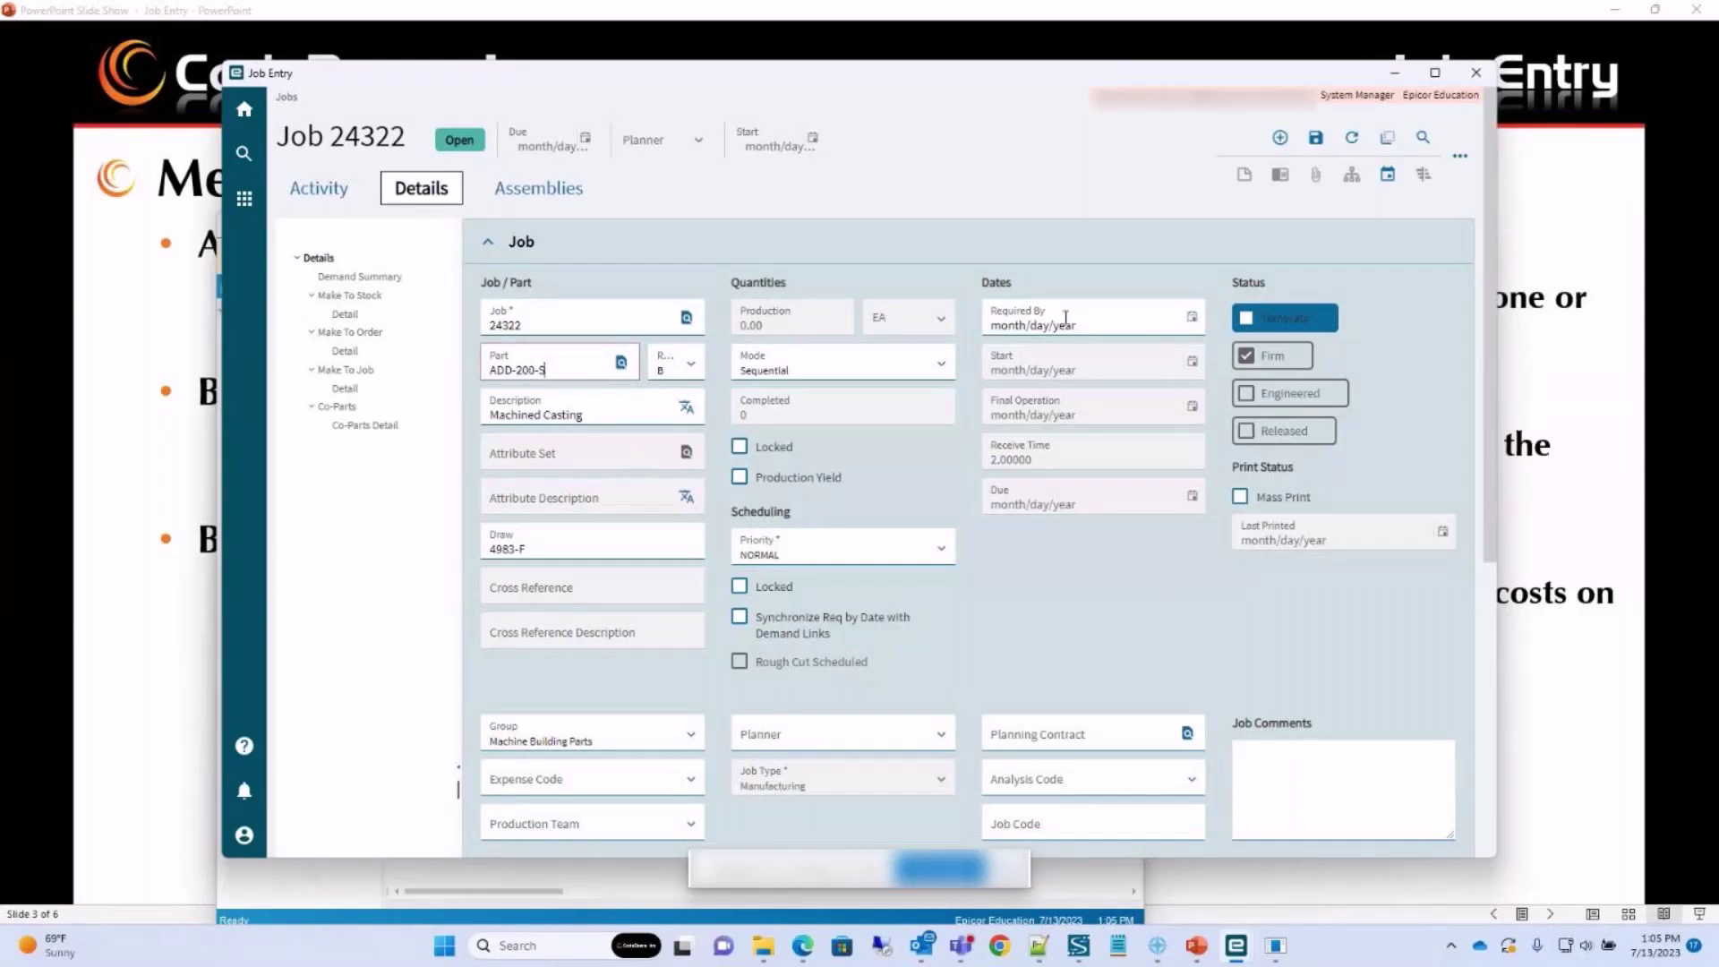
Set the job's Required By date to 7/27/2023 and save the job.
{"action": "left_click", "coordinate": [1194, 319]}
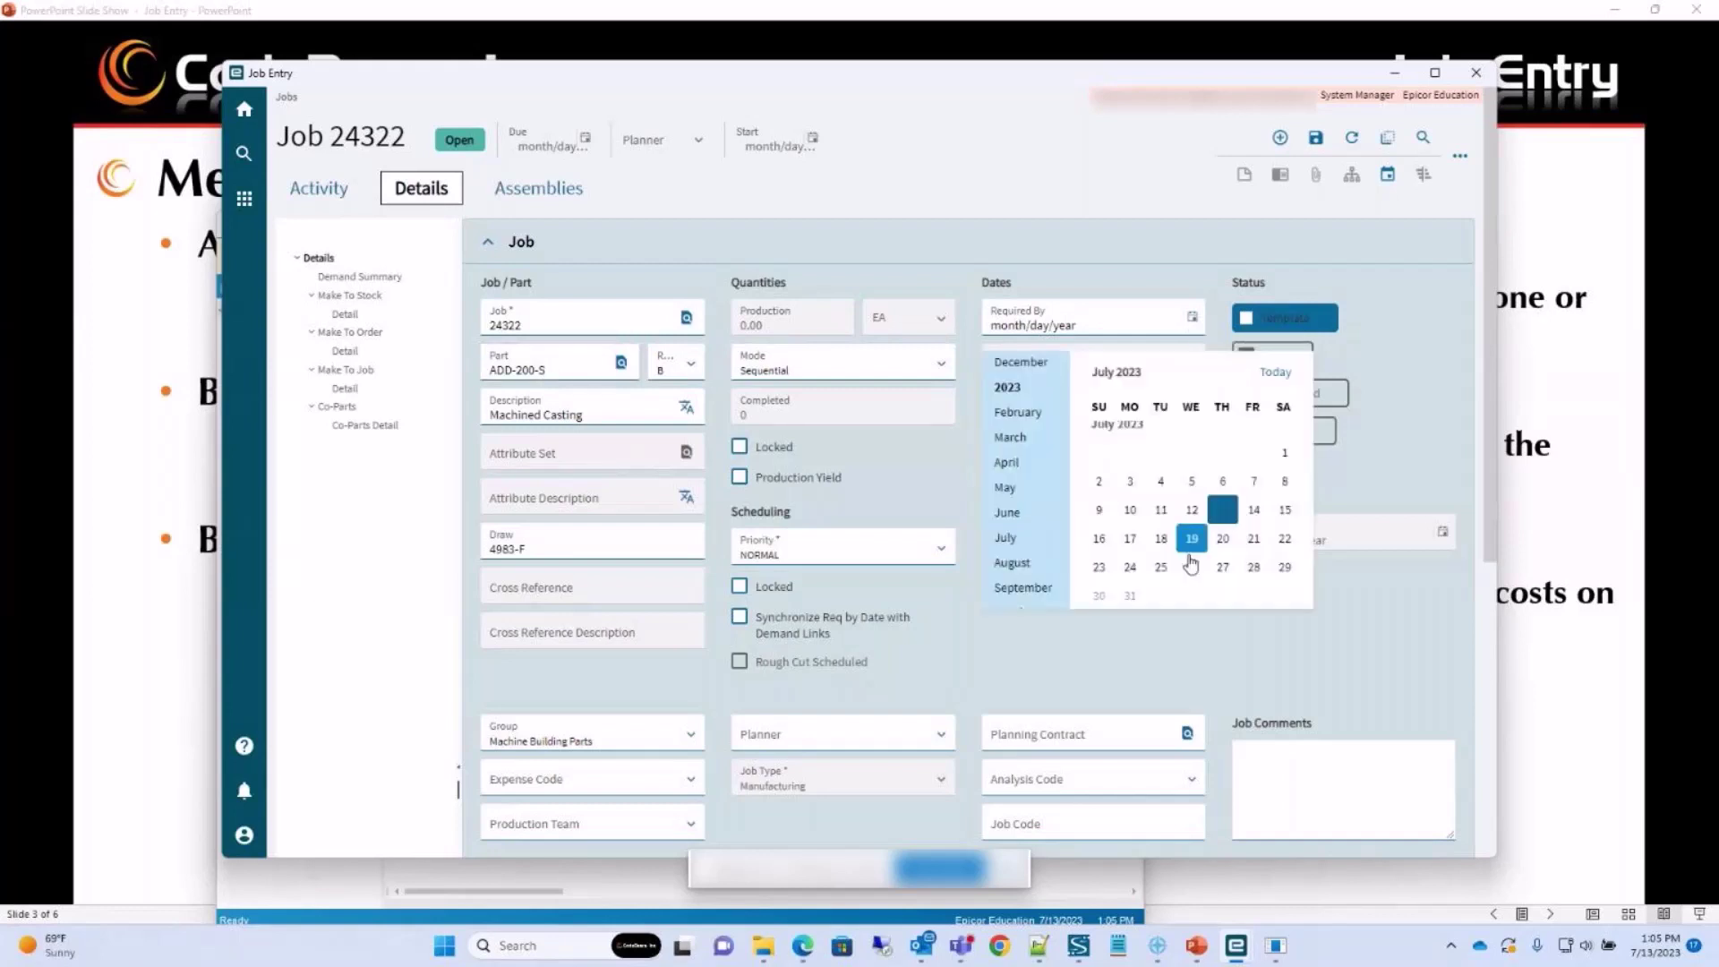
{"action": "left_click", "coordinate": [1224, 570]}
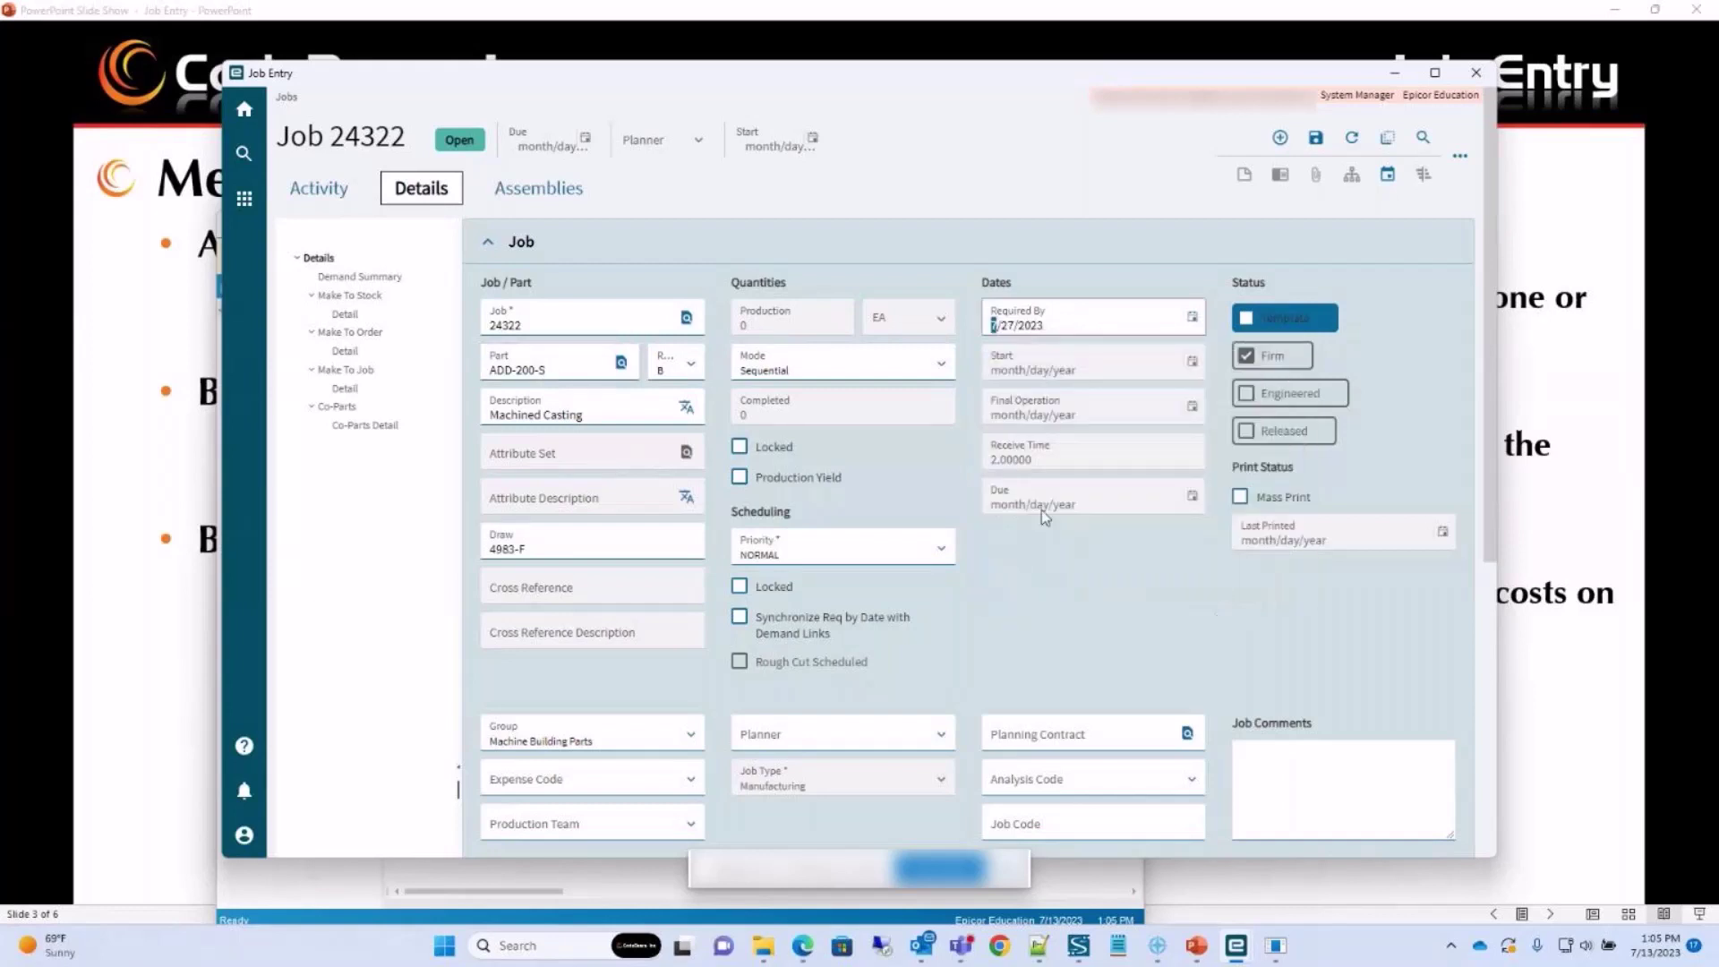
{"action": "left_click", "coordinate": [1315, 140]}
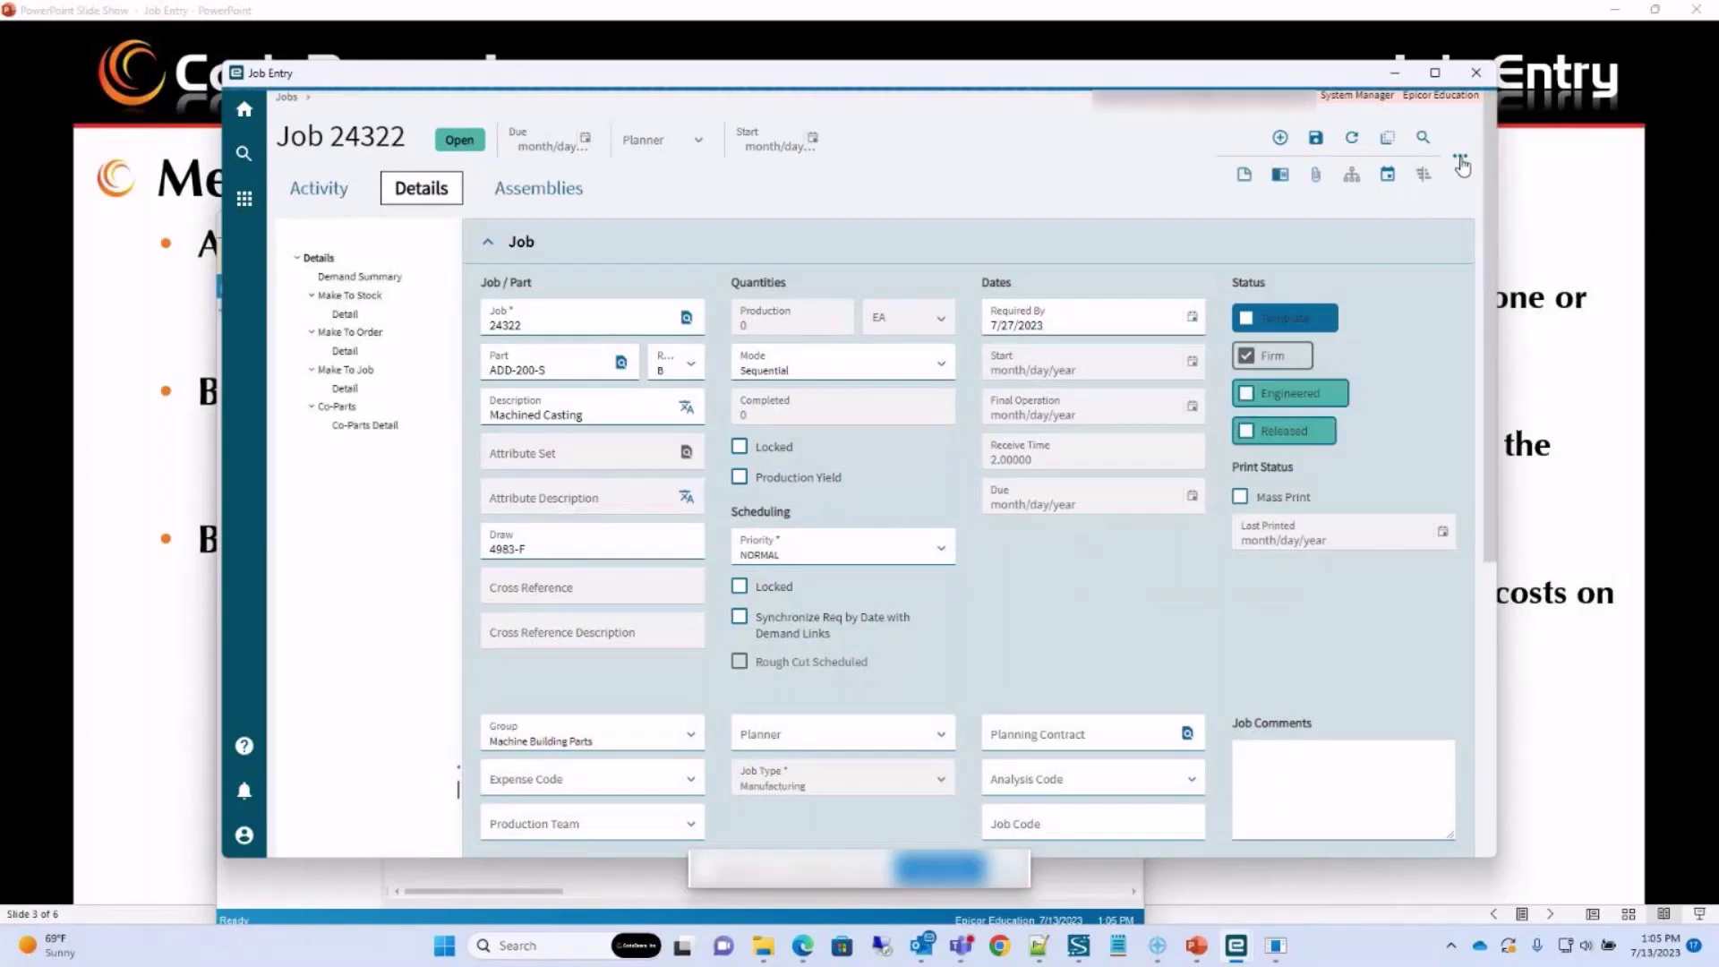
Open Get Details for the job, view the Job and Quote source options, and set the source to Job.
{"action": "left_click", "coordinate": [1462, 163]}
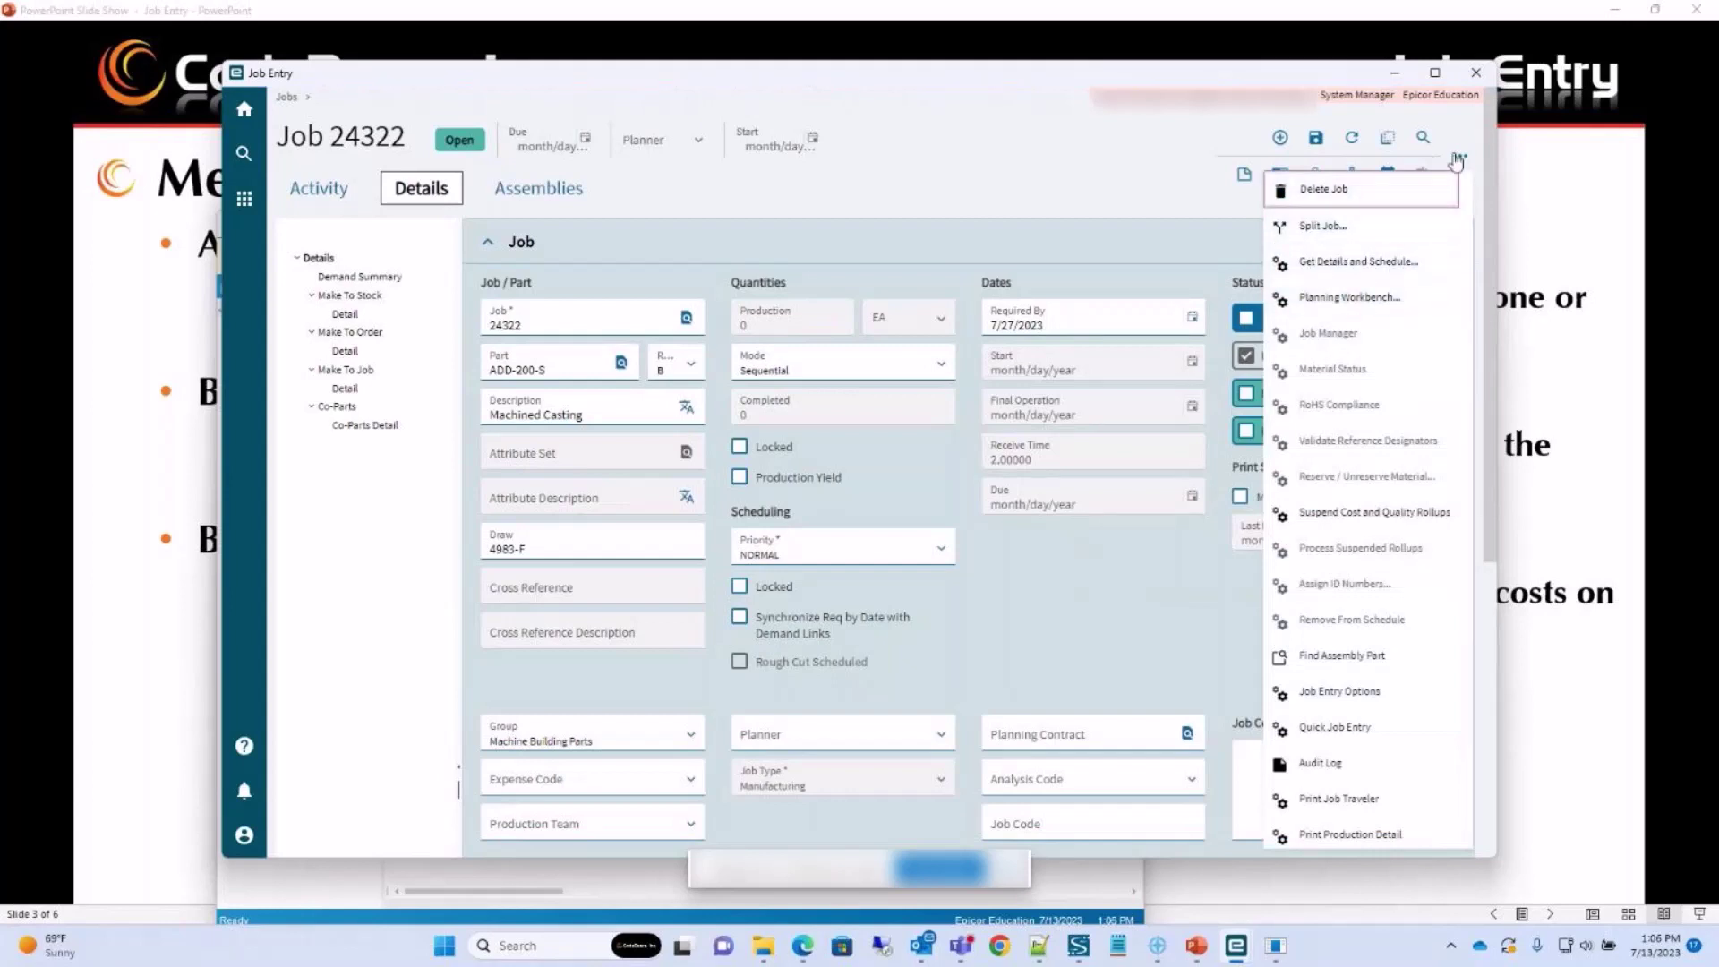
{"action": "left_click", "coordinate": [1350, 263]}
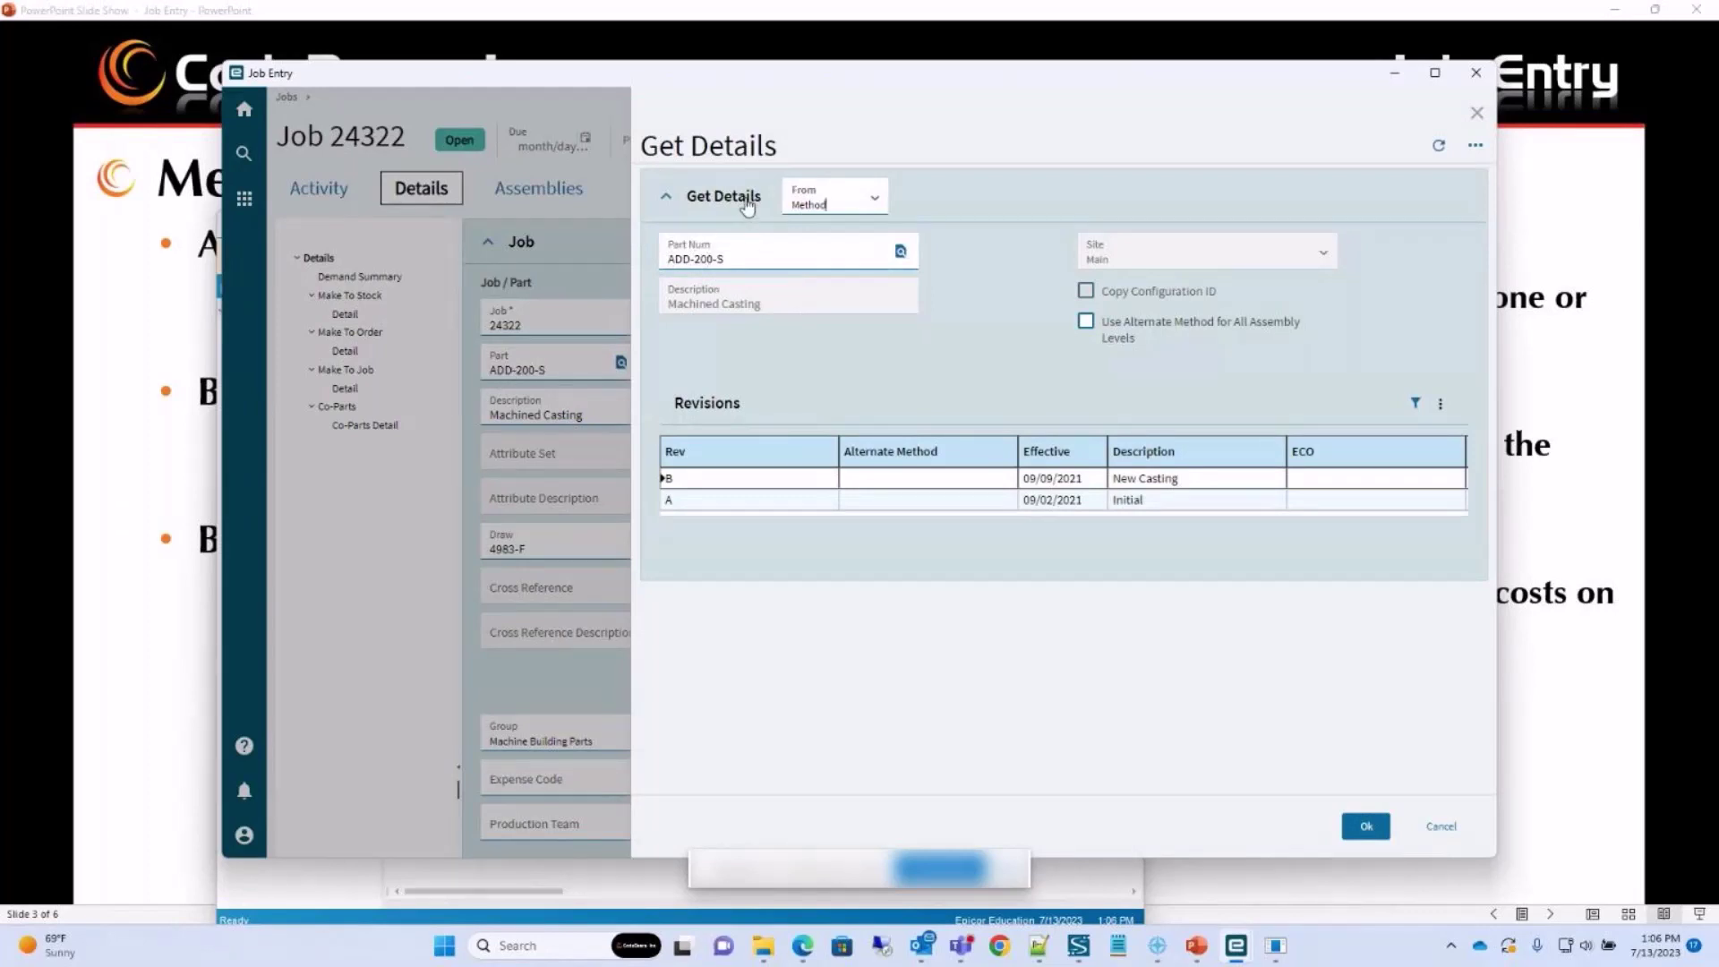
{"action": "left_click", "coordinate": [876, 204]}
{"action": "left_click", "coordinate": [875, 204]}
{"action": "left_click", "coordinate": [816, 267]}
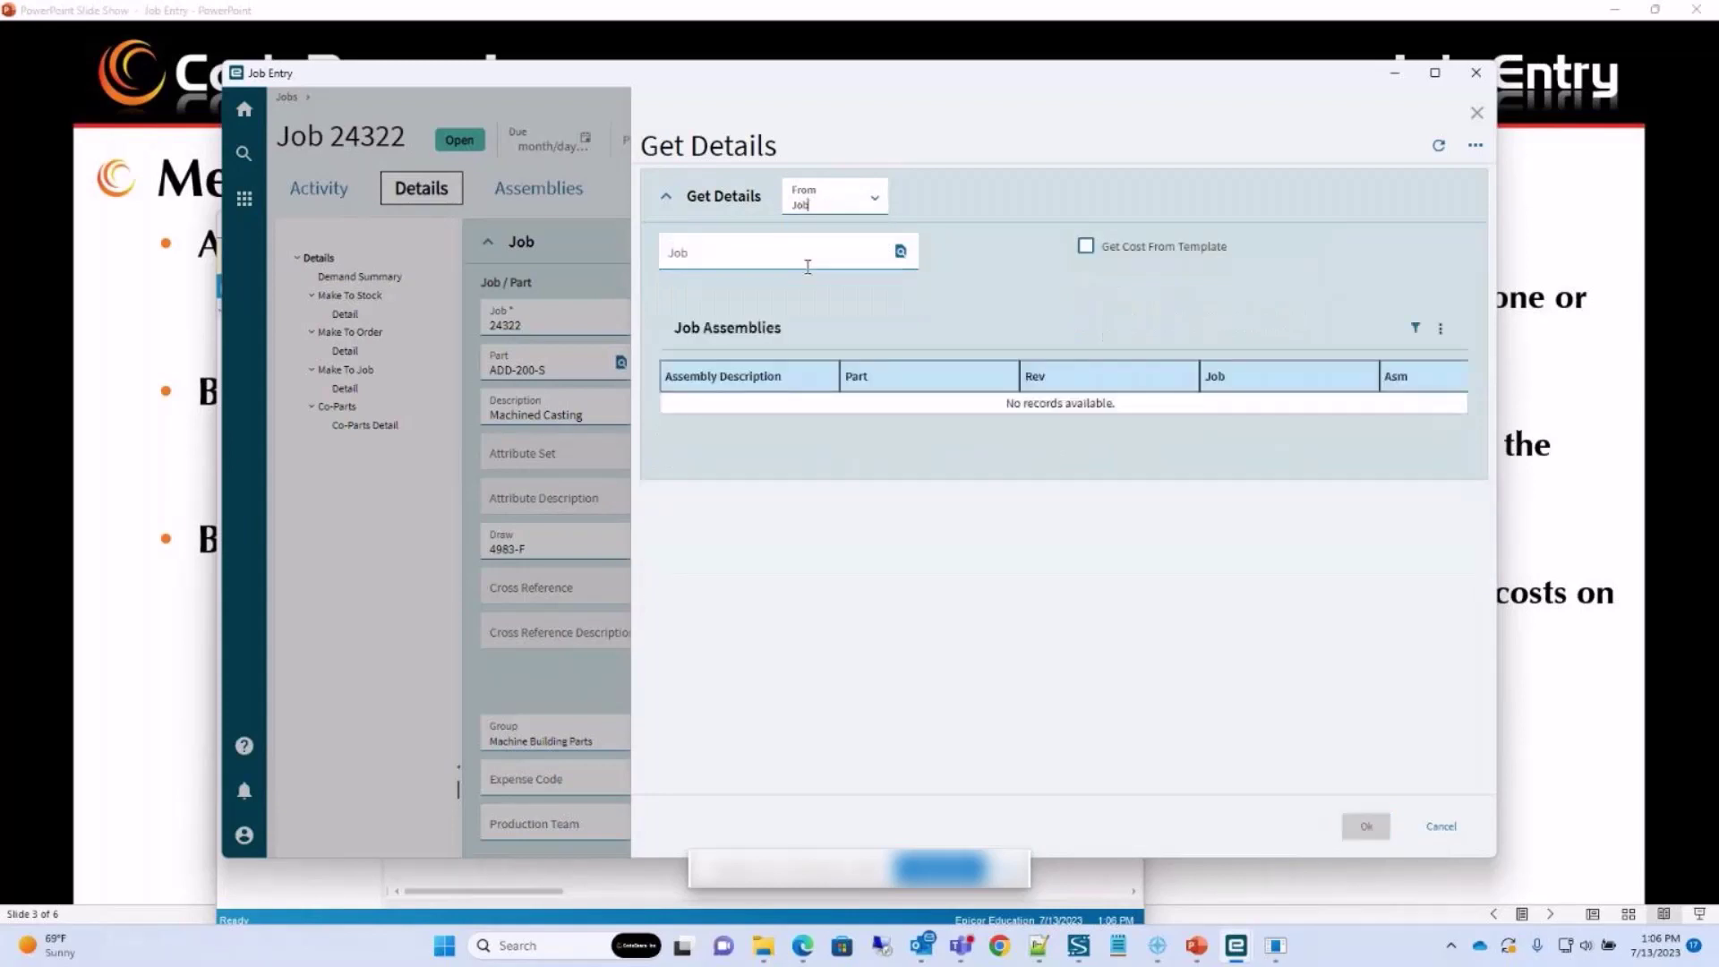
{"action": "left_click", "coordinate": [878, 205]}
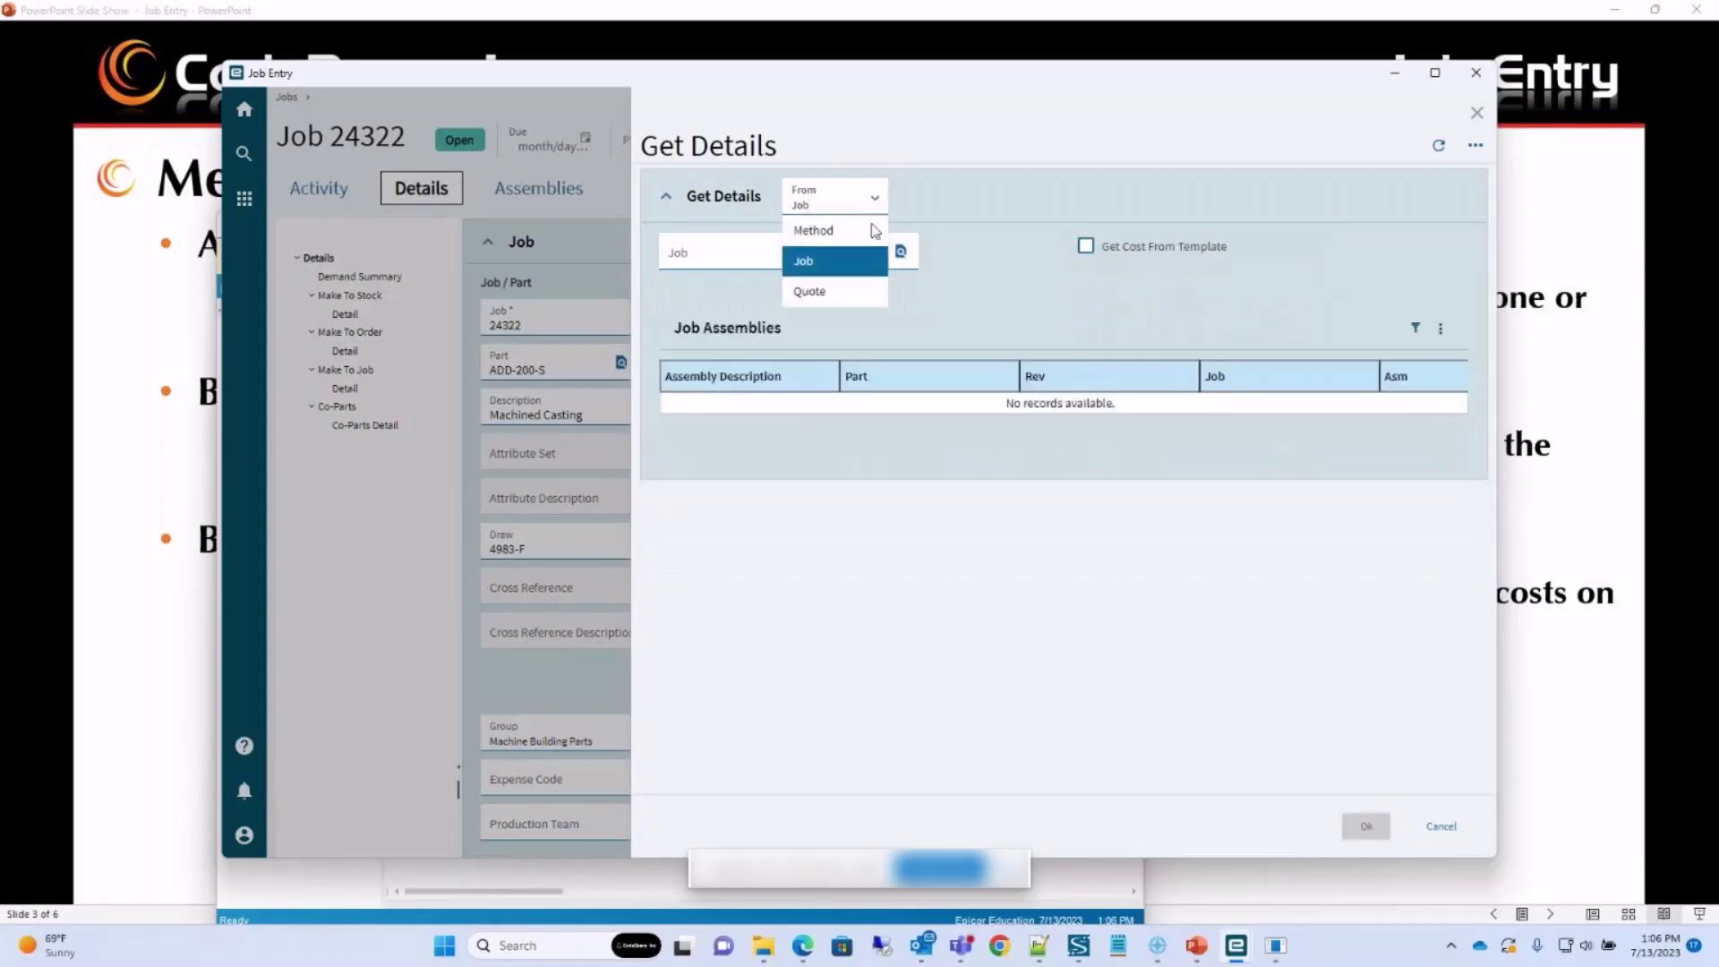
{"action": "left_click", "coordinate": [819, 296]}
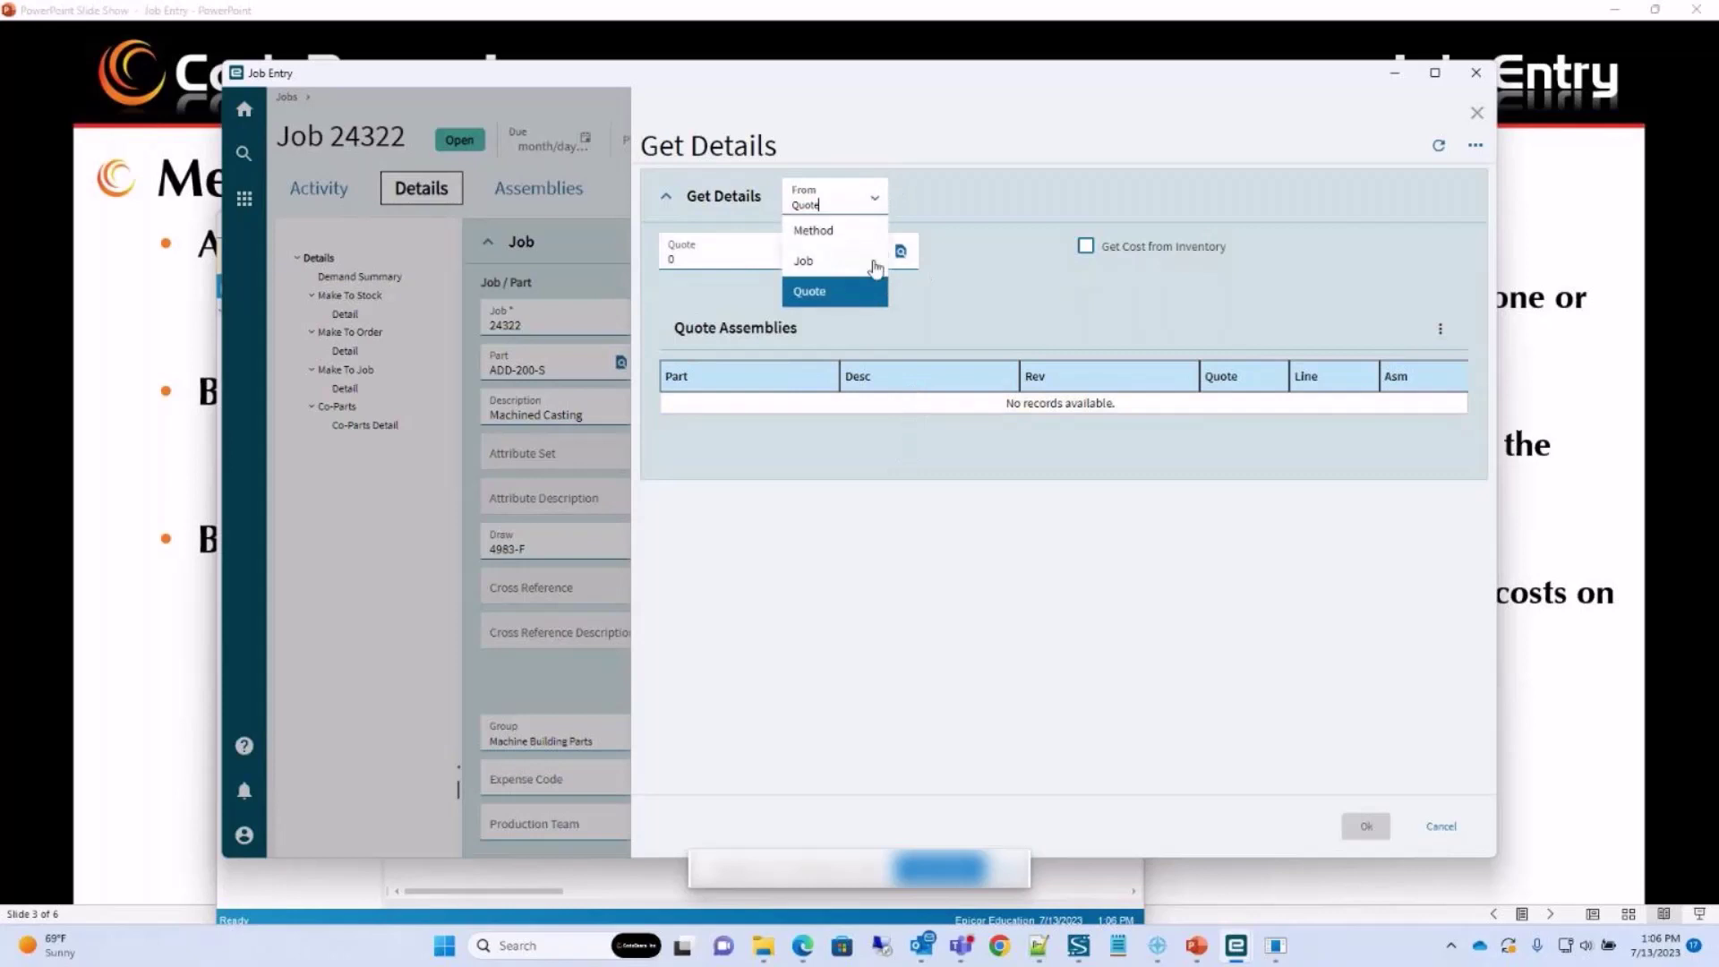
{"action": "left_click", "coordinate": [811, 238]}
Search jobs starting at part ADD-200-S, get the details from job 24229, and accept resequencing of the assembly numbers.
{"action": "left_click", "coordinate": [899, 253]}
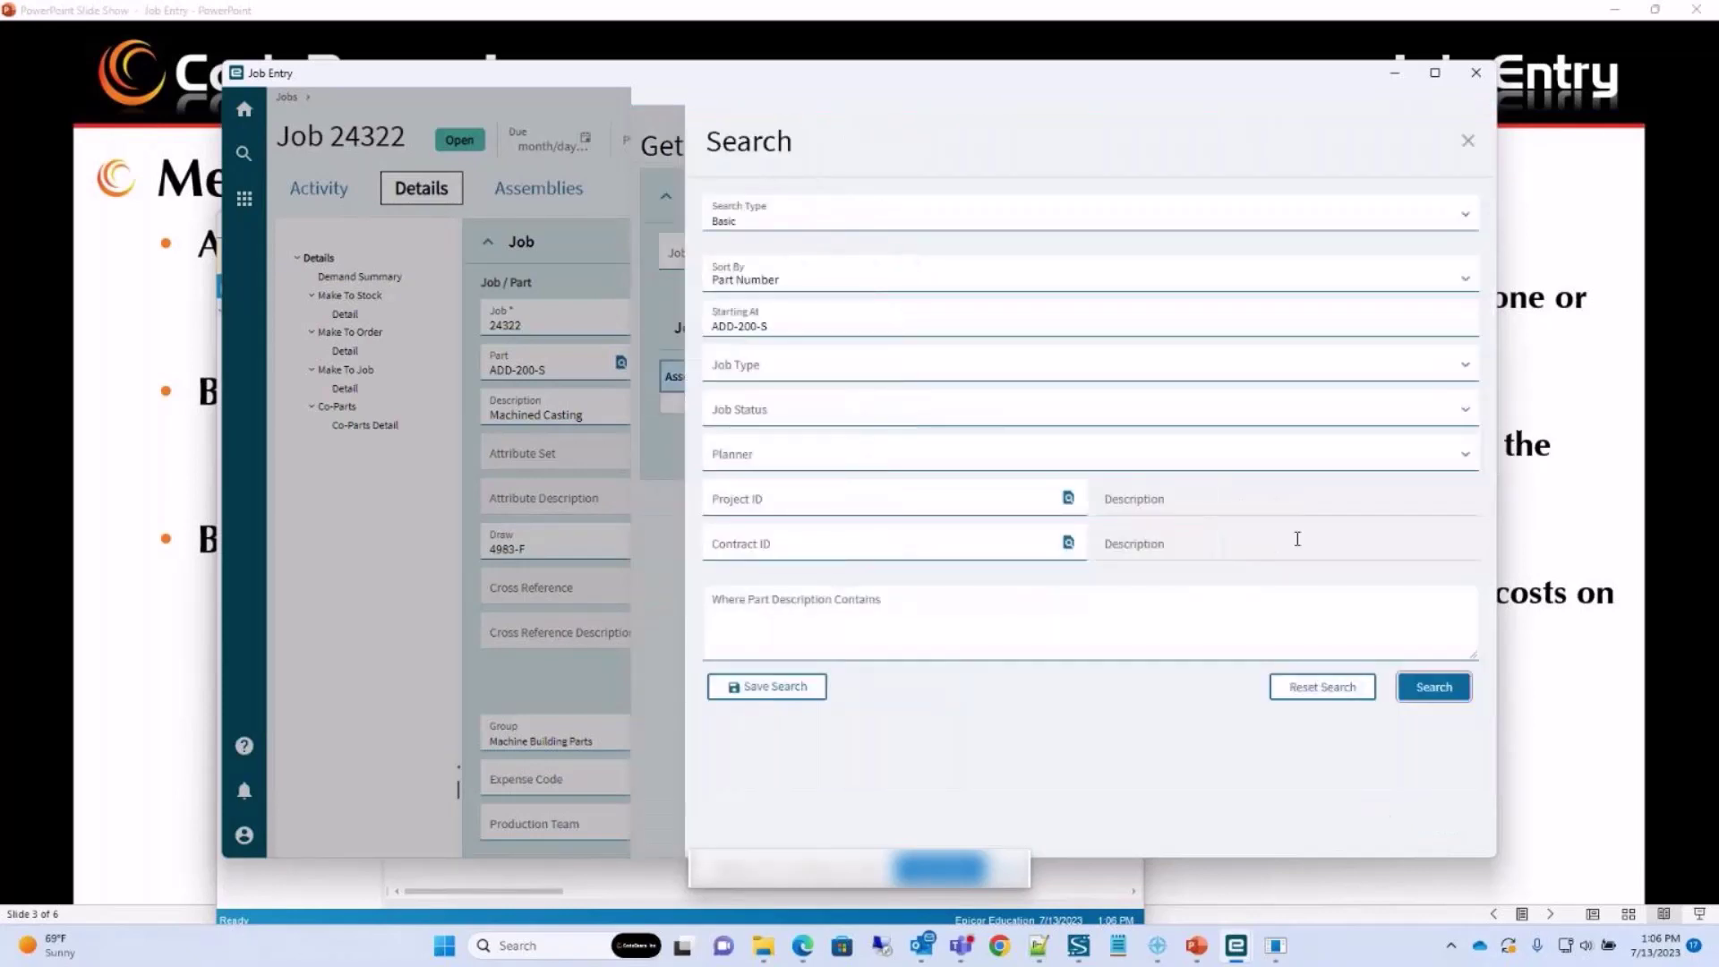
{"action": "left_click", "coordinate": [1434, 688]}
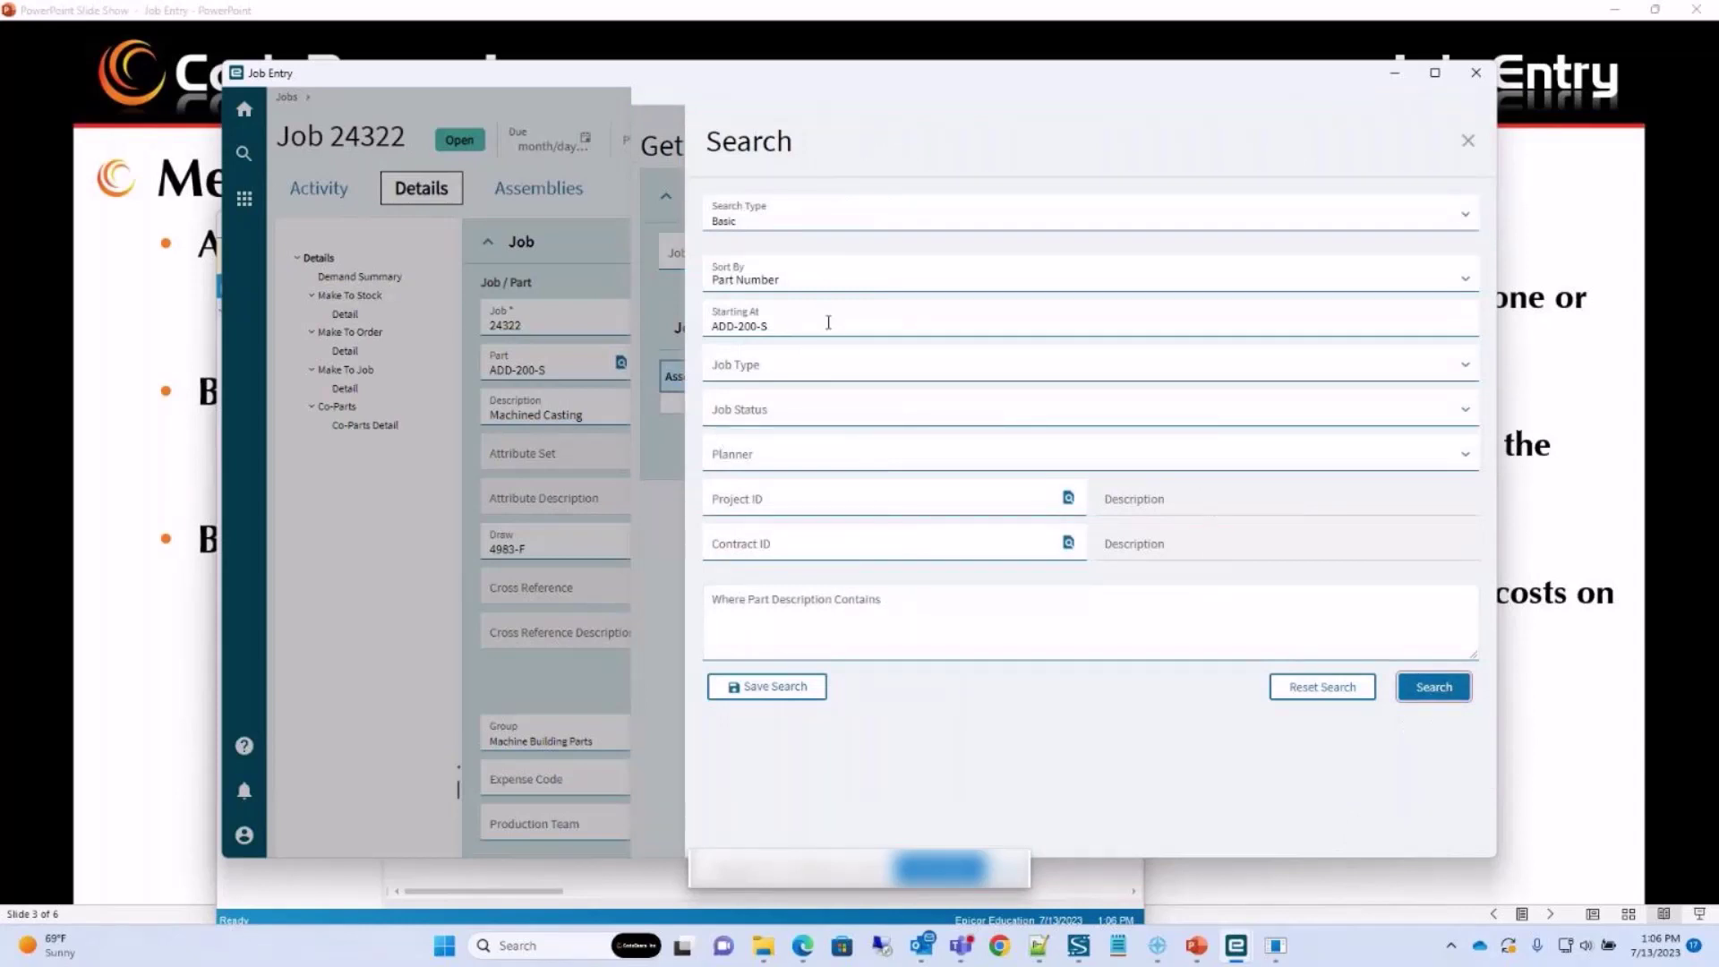
{"action": "left_click", "coordinate": [1437, 688]}
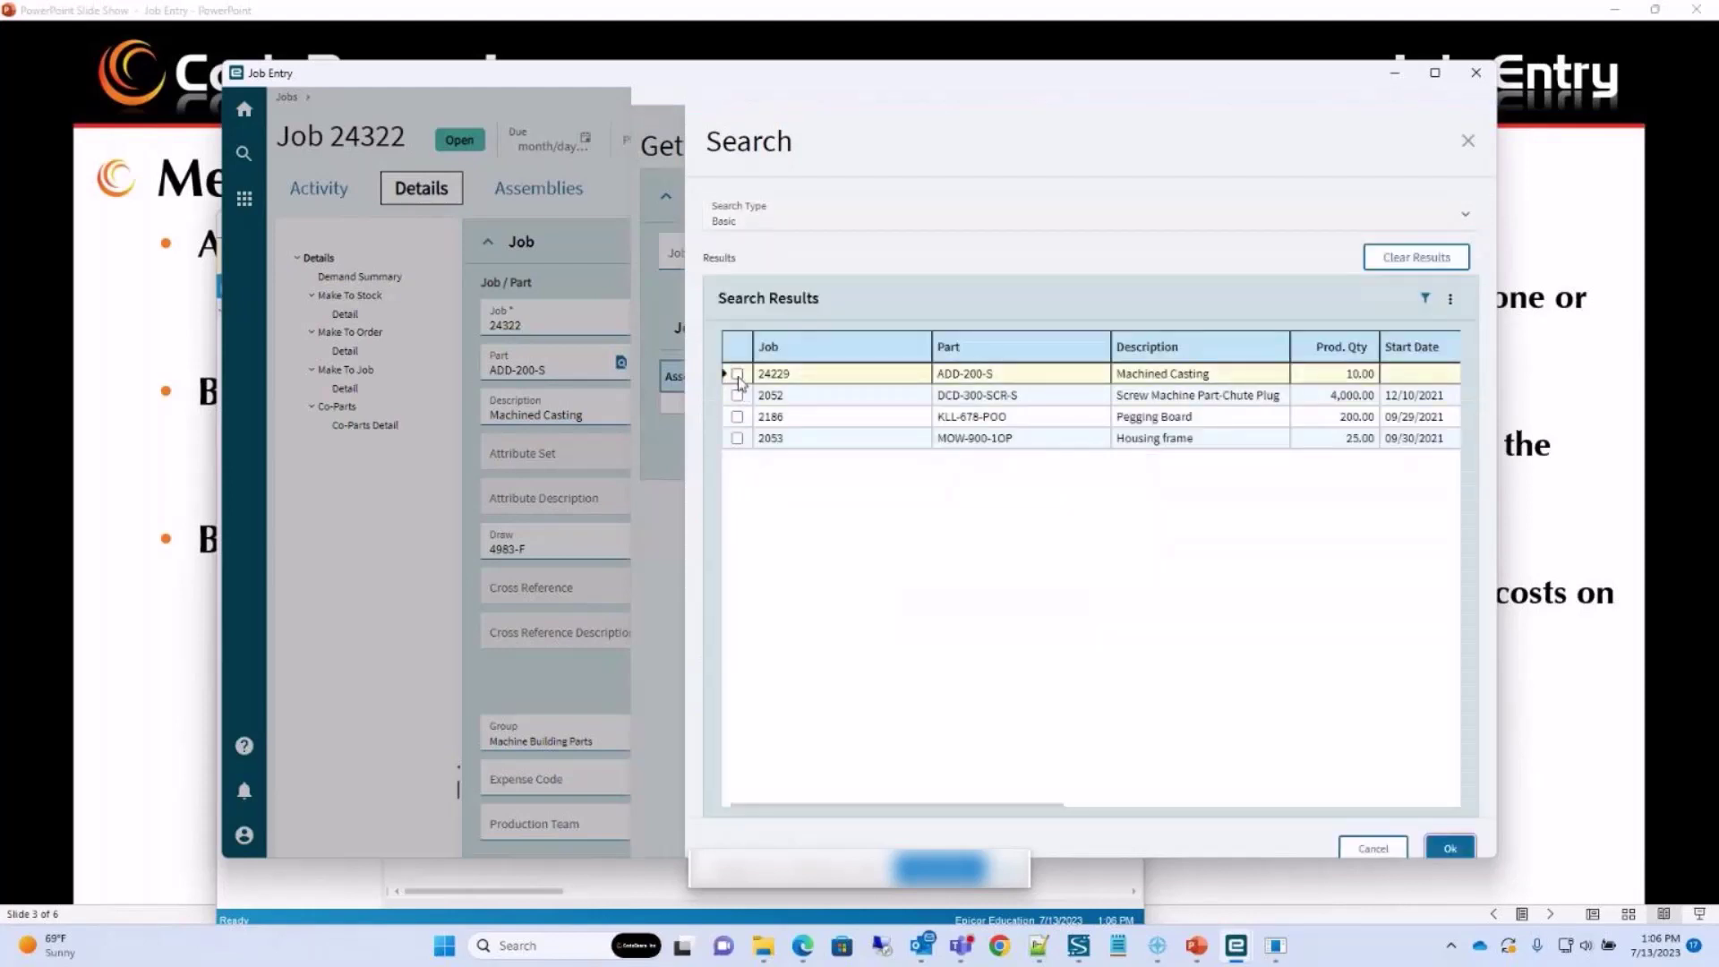
{"action": "left_click", "coordinate": [738, 376]}
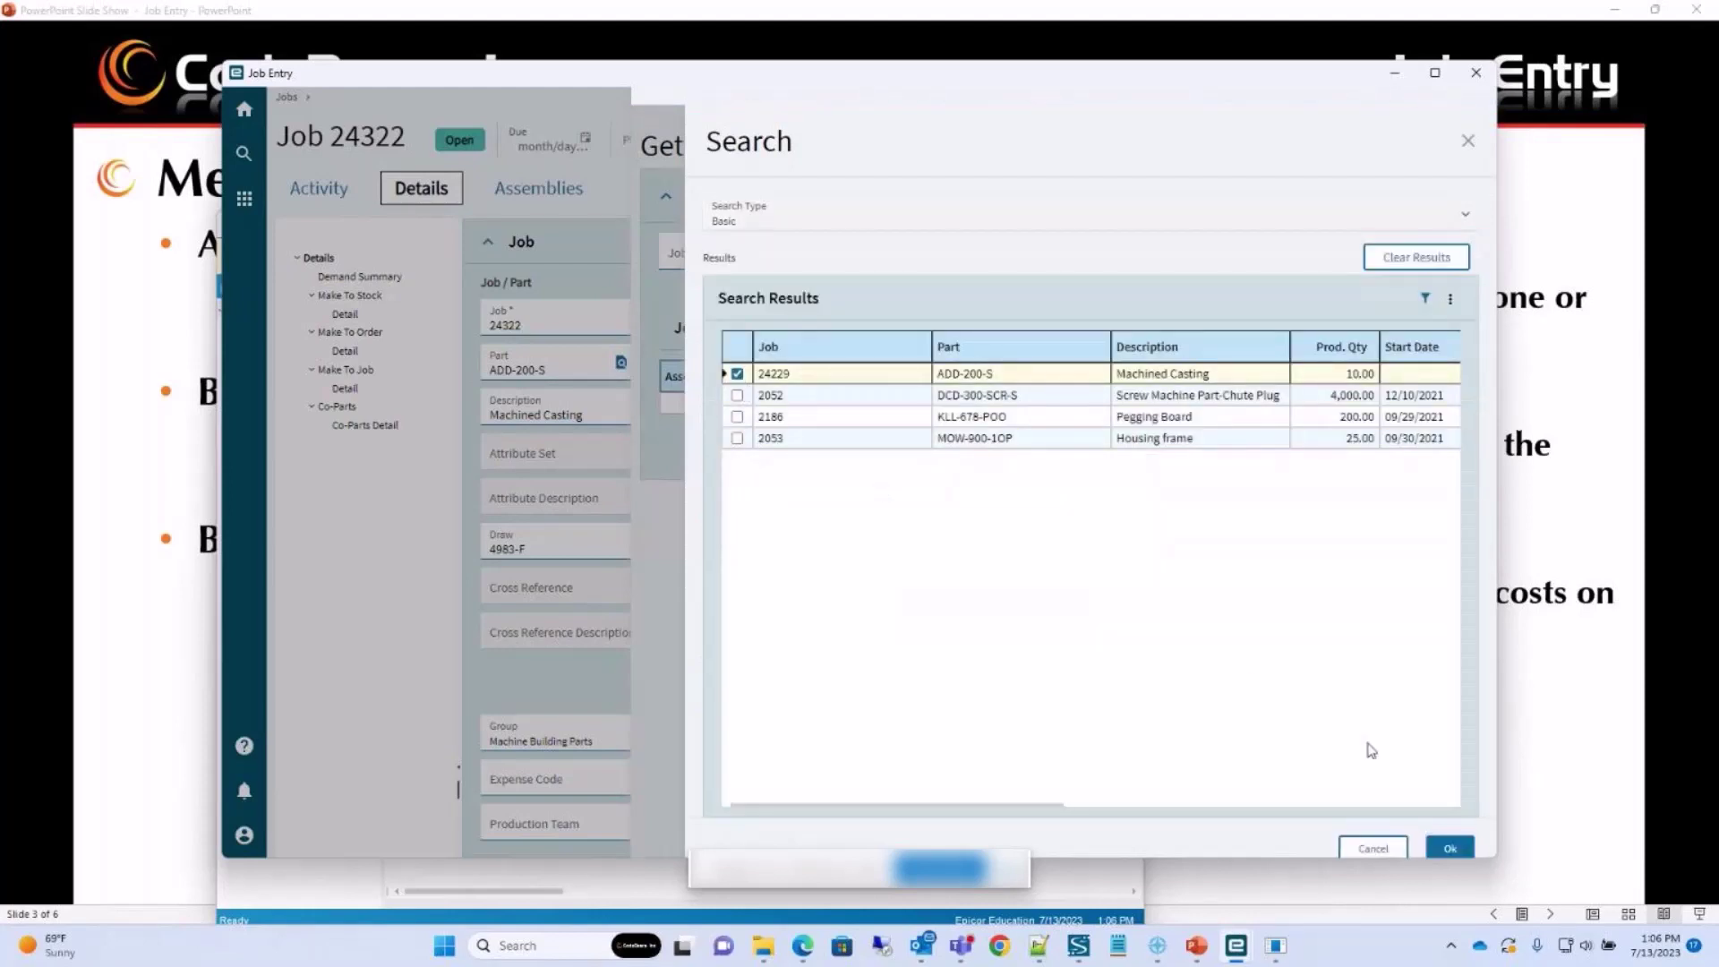
{"action": "left_click", "coordinate": [1452, 849]}
{"action": "left_click", "coordinate": [1452, 842]}
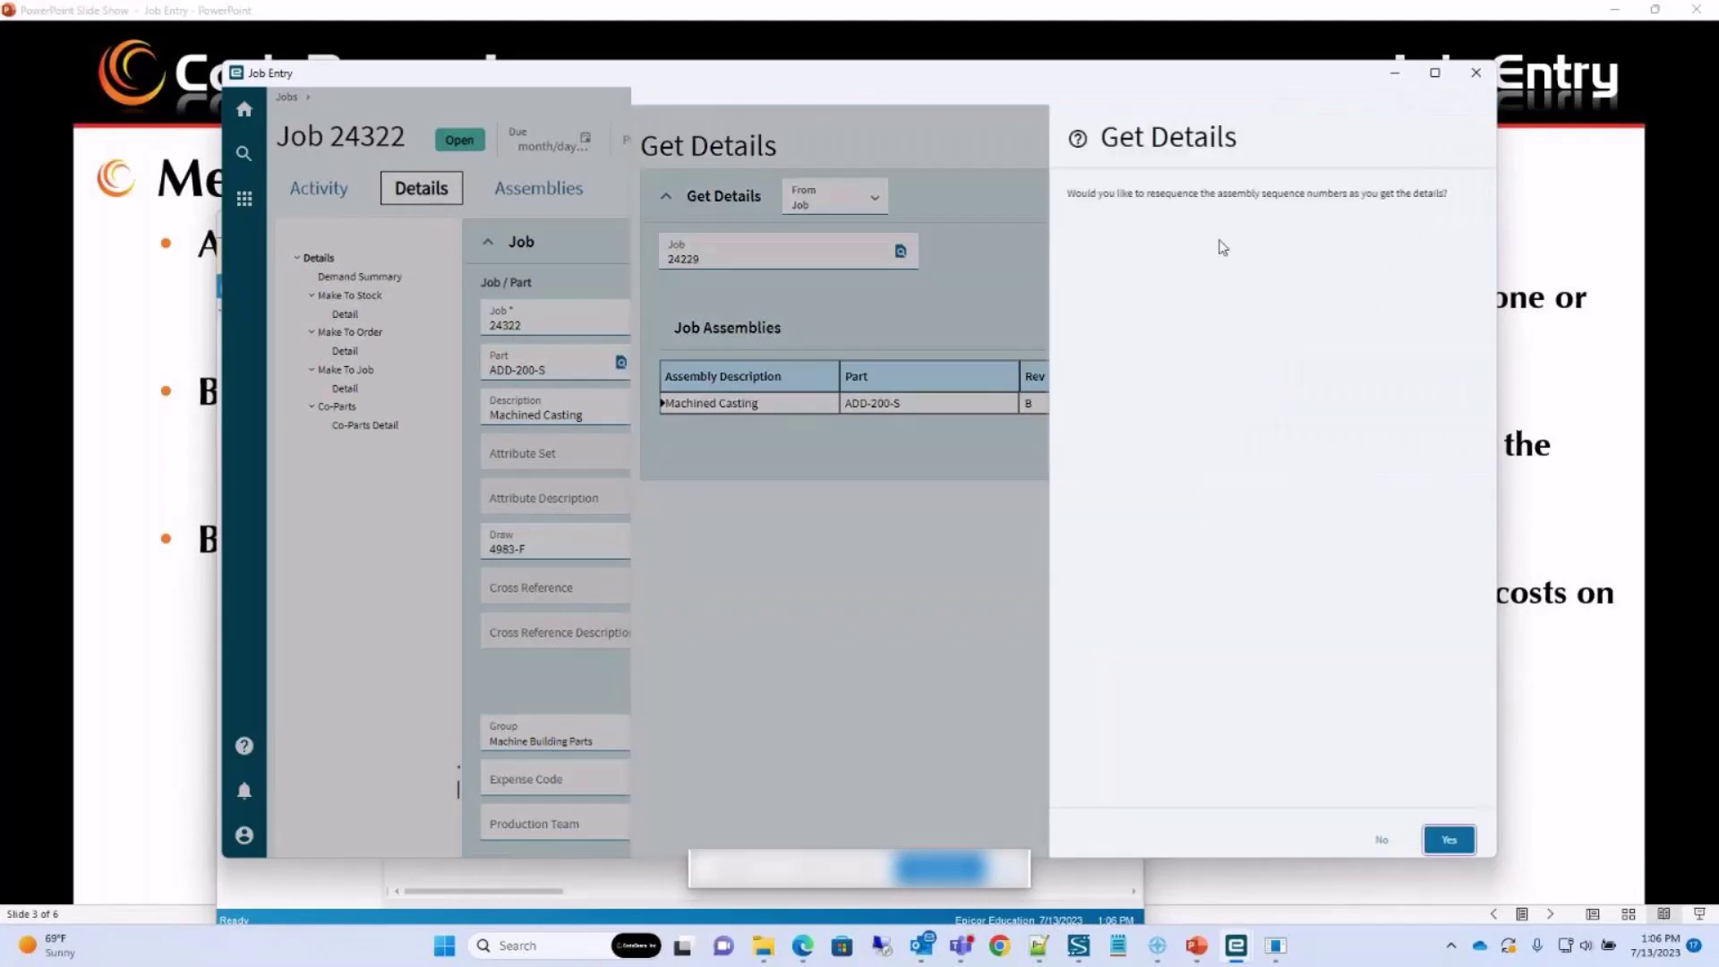
{"action": "left_click", "coordinate": [1445, 839]}
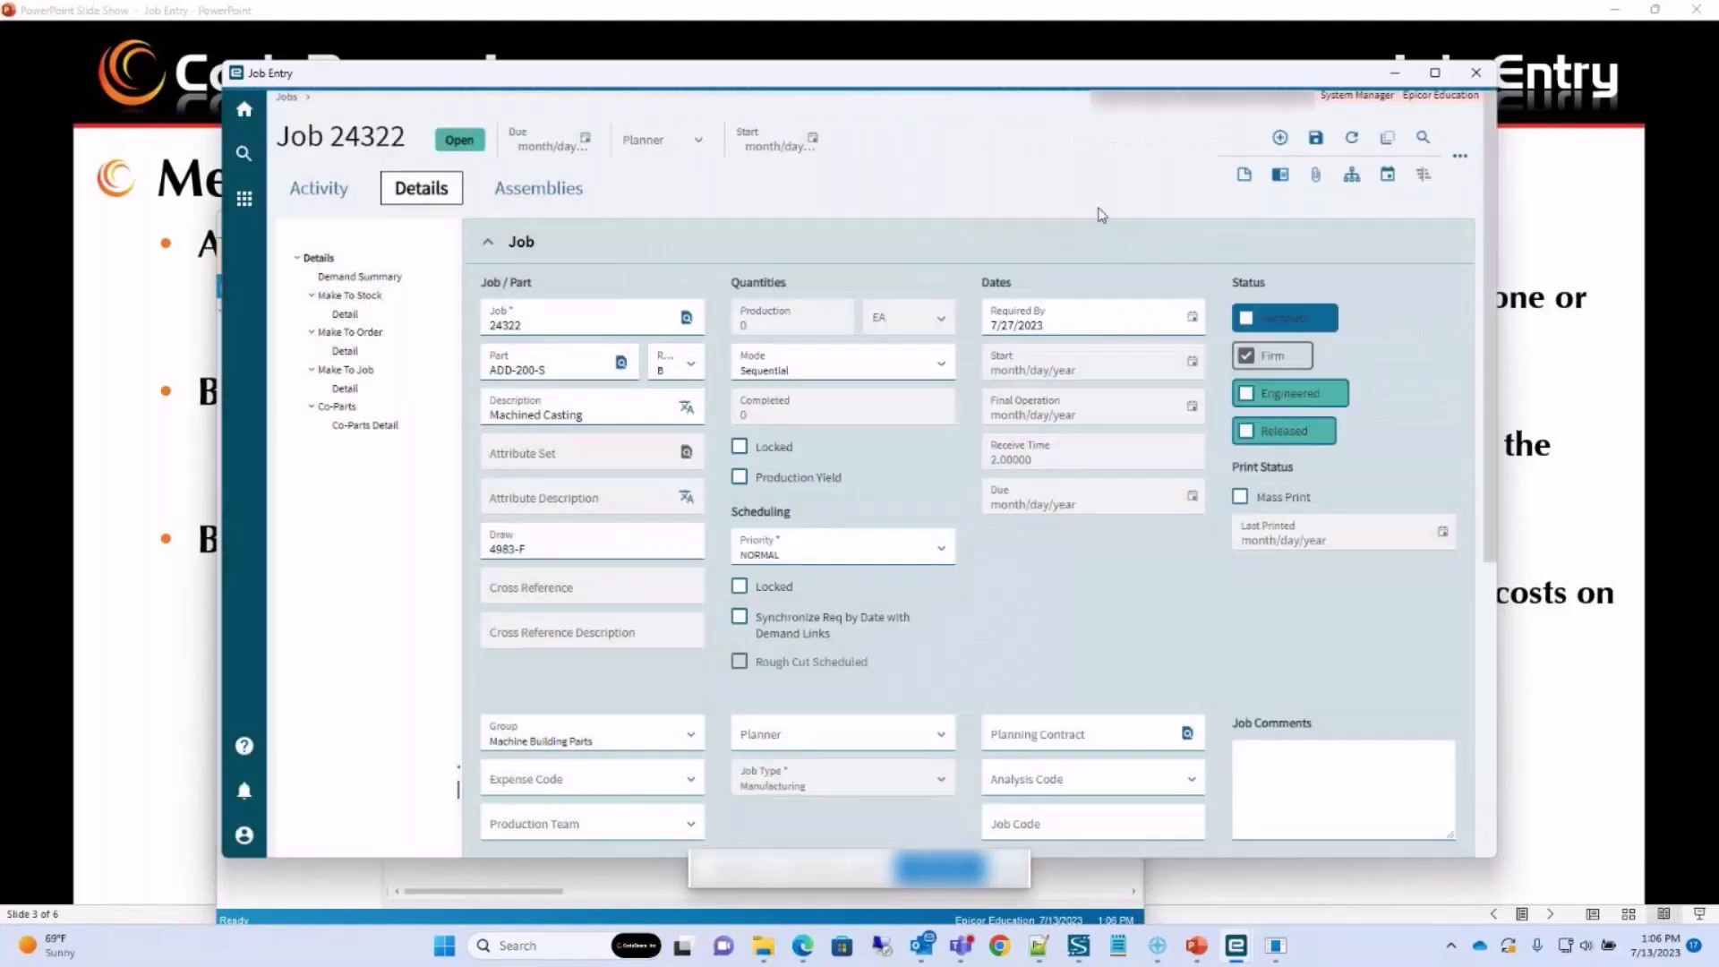
Mark the job as Engineered and Released, and schedule it backward with a due date of 7/19/2023.
{"action": "left_click", "coordinate": [1248, 322]}
{"action": "left_click", "coordinate": [1388, 174]}
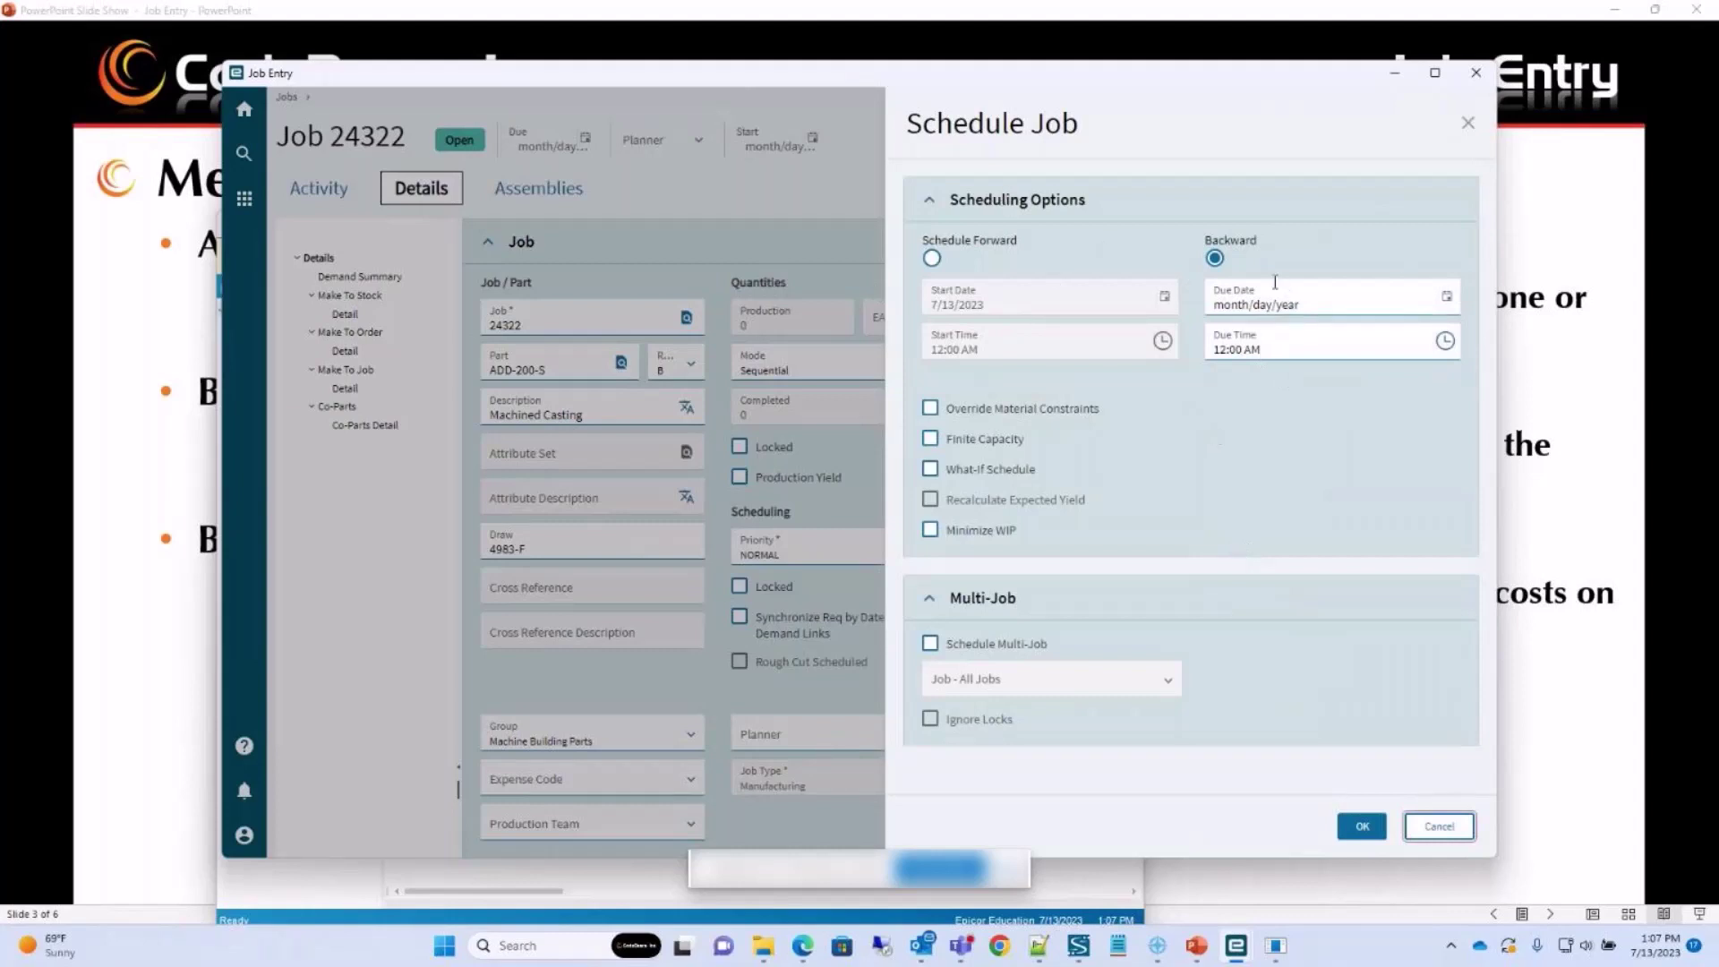
{"action": "left_click", "coordinate": [1447, 298]}
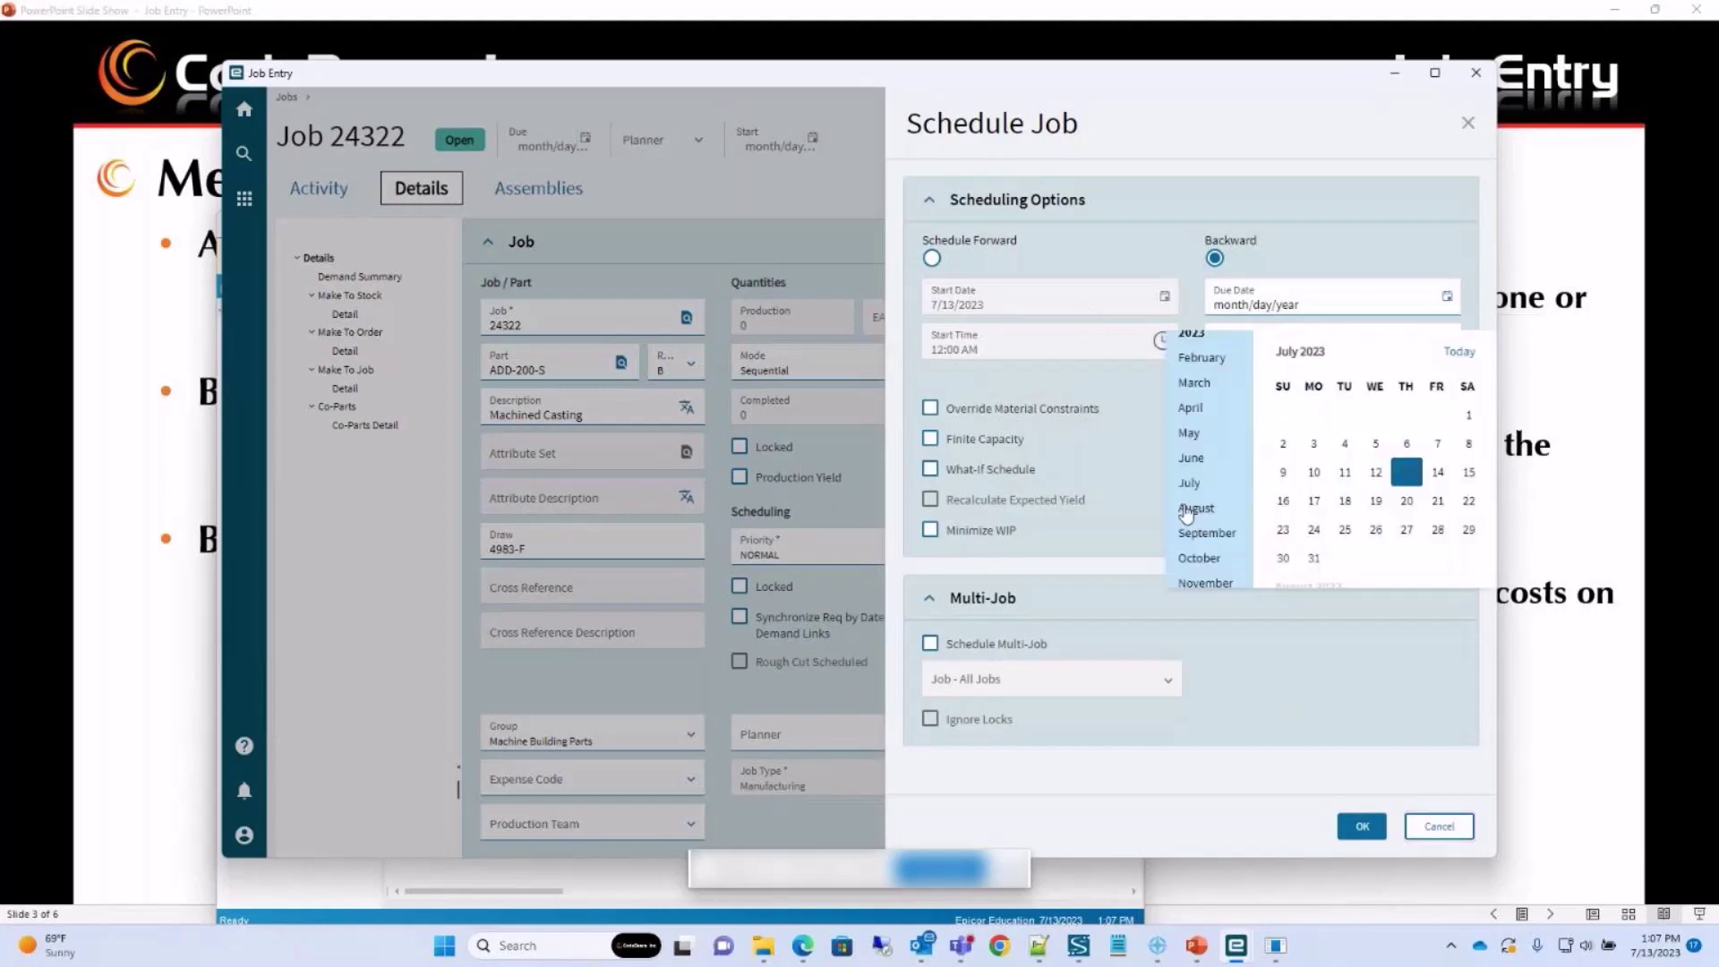
{"action": "left_click", "coordinate": [1378, 503]}
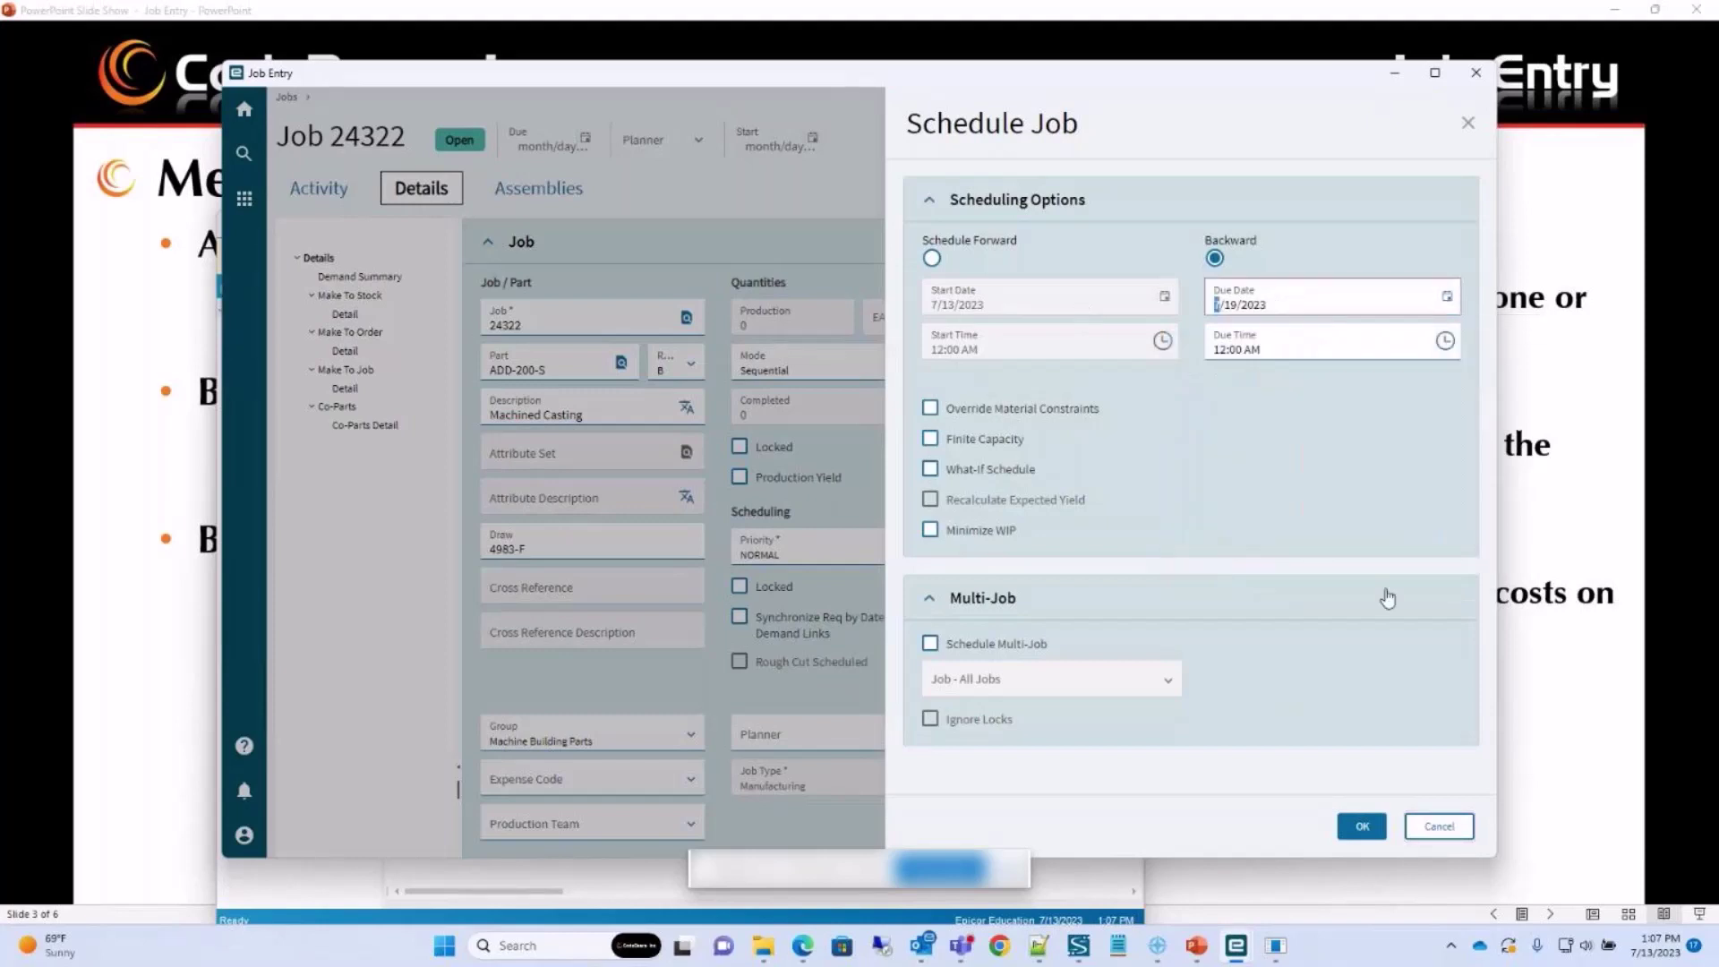
{"action": "left_click", "coordinate": [1362, 828]}
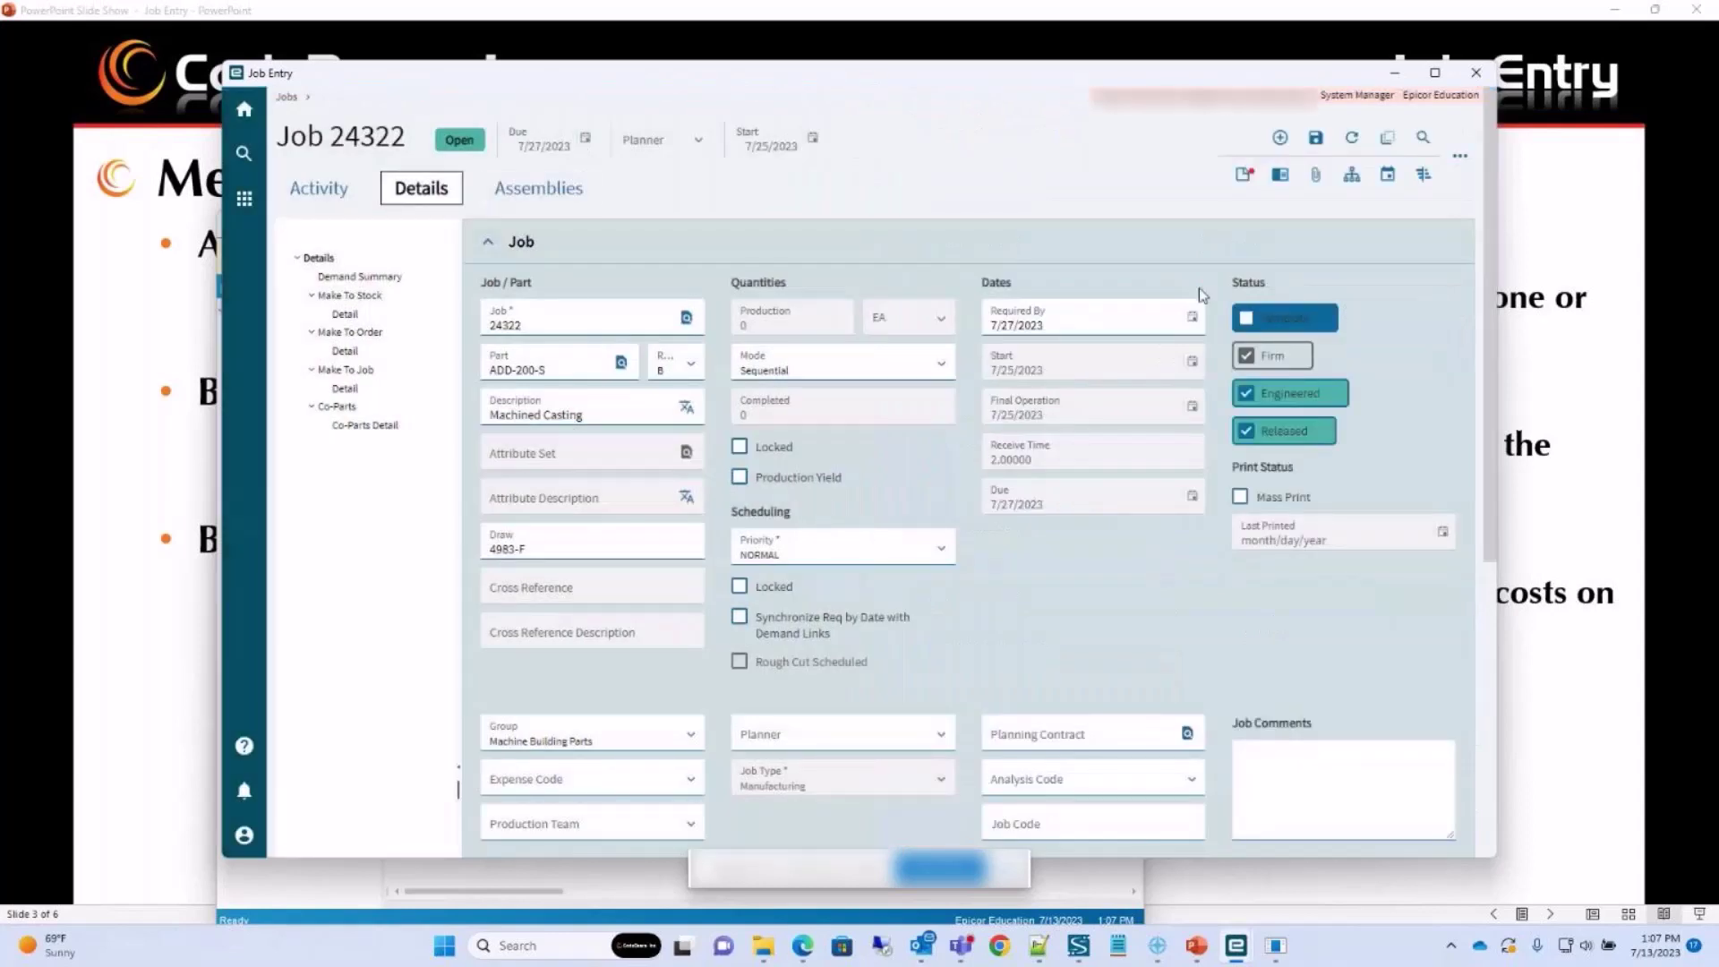
Examine the job's assembly tree with its operations, materials and subassemblies, and open the details of the operation 10 mill step.
{"action": "left_click", "coordinate": [536, 195]}
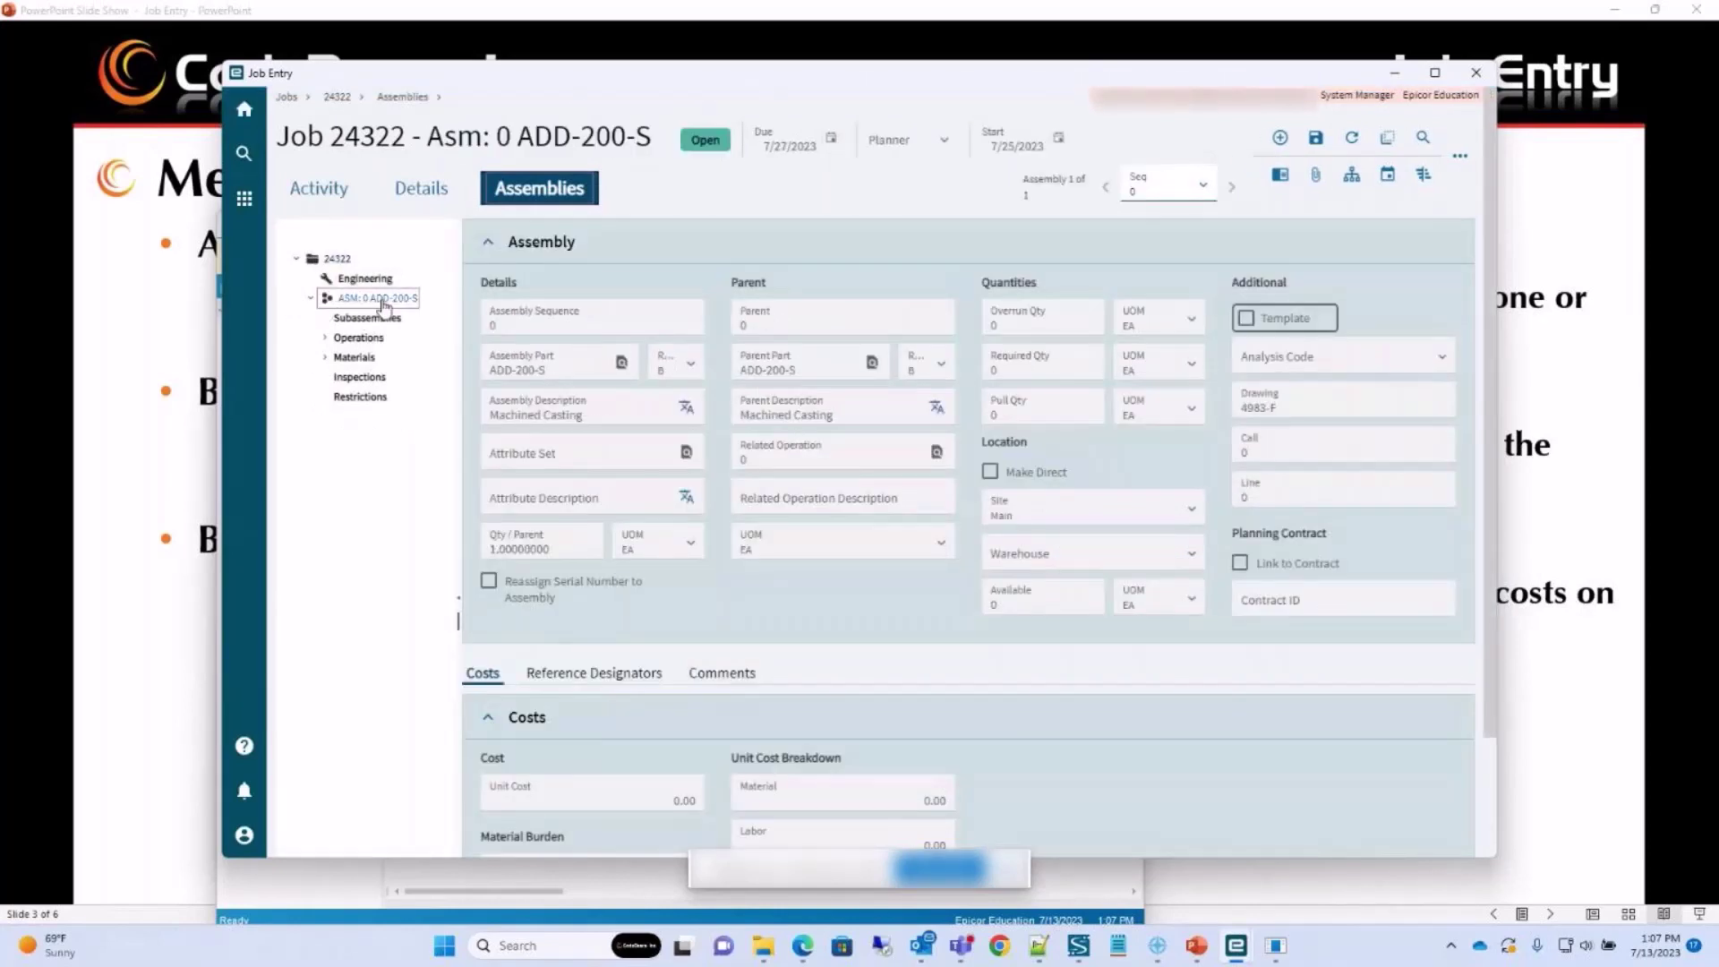
{"action": "left_click", "coordinate": [325, 339]}
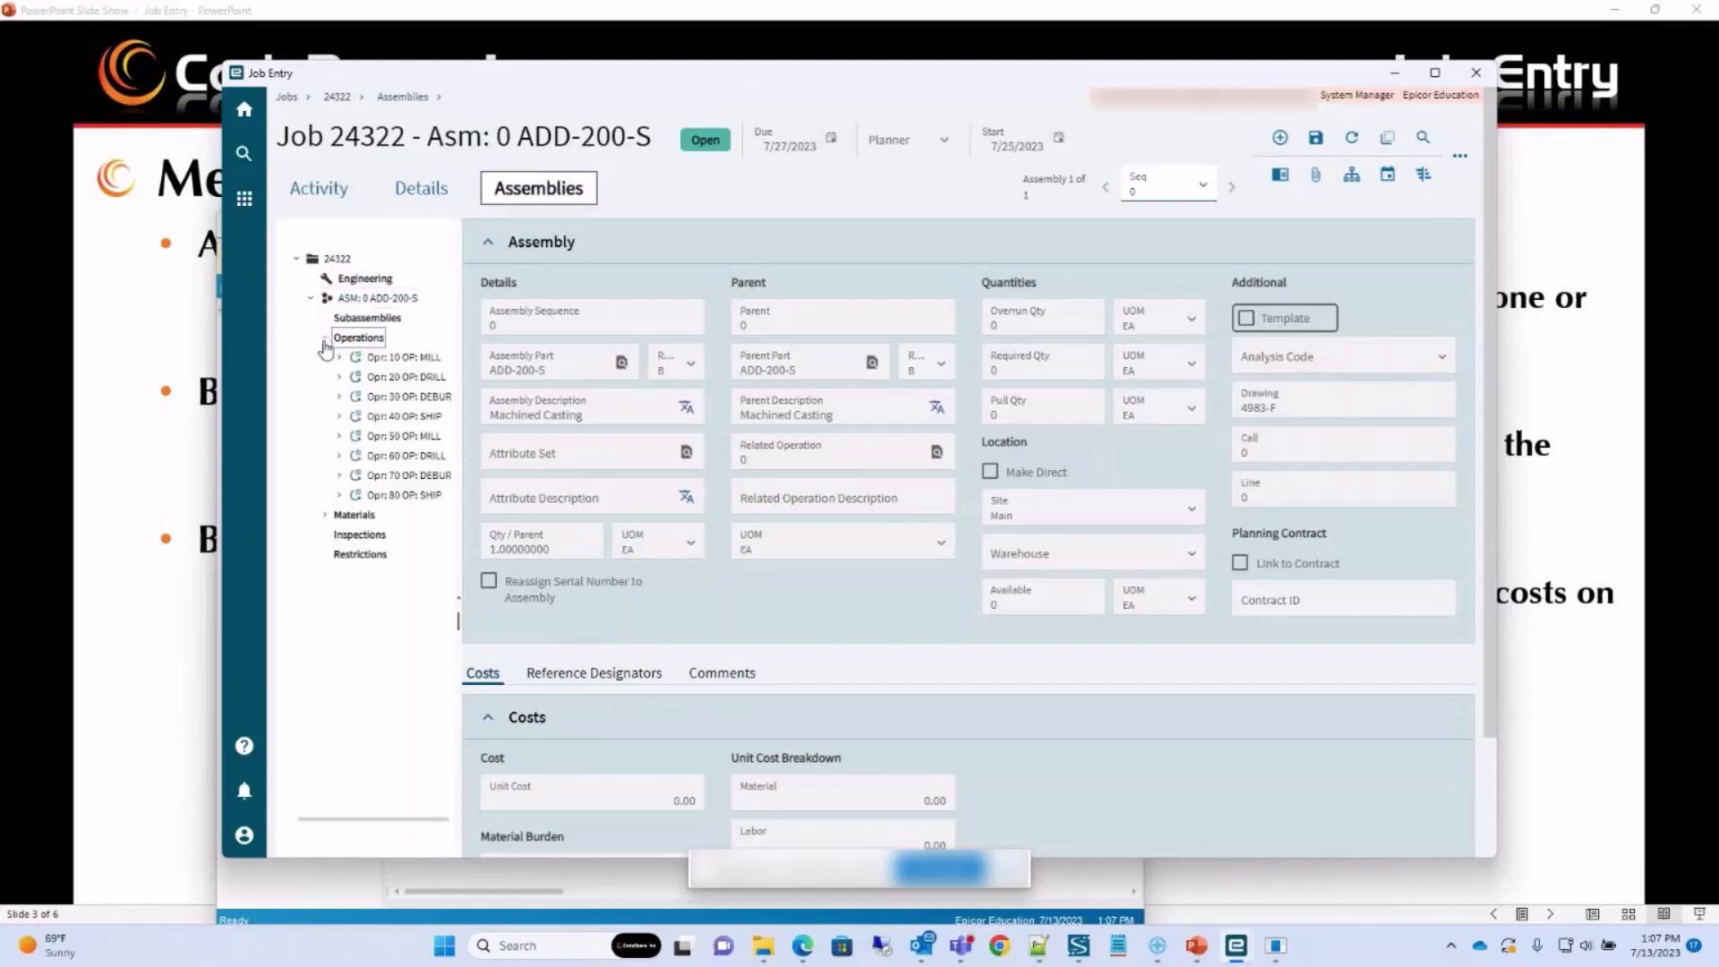
{"action": "left_click", "coordinate": [326, 516]}
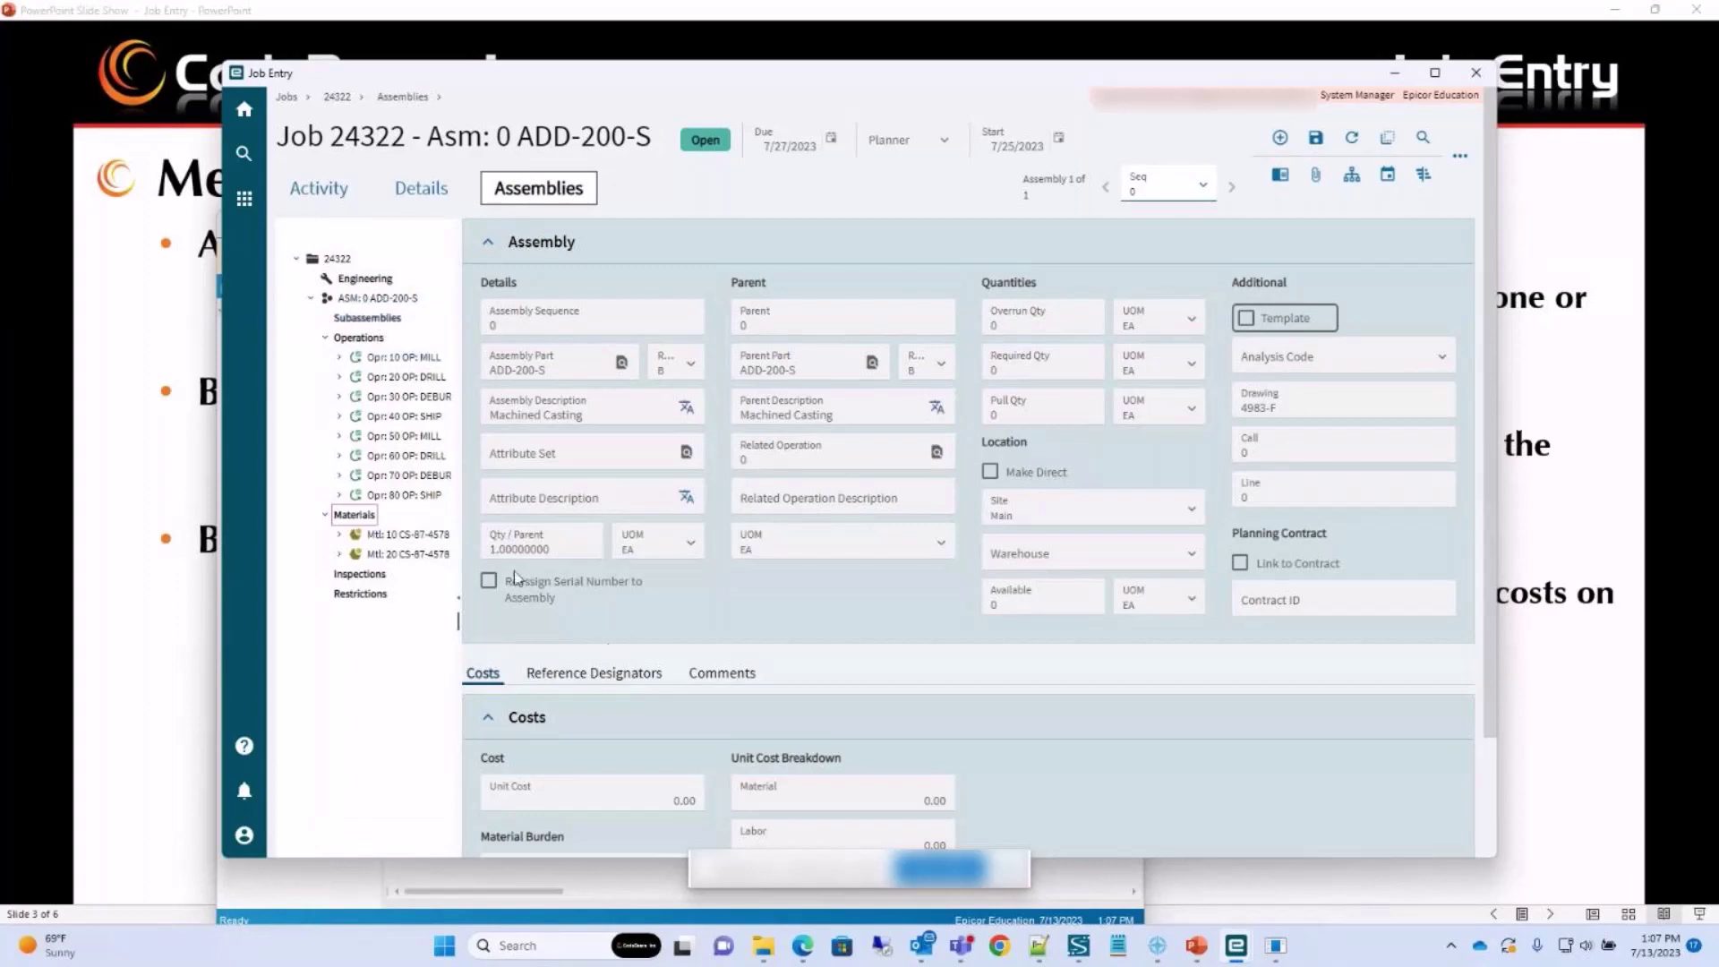
{"action": "left_click", "coordinate": [395, 320]}
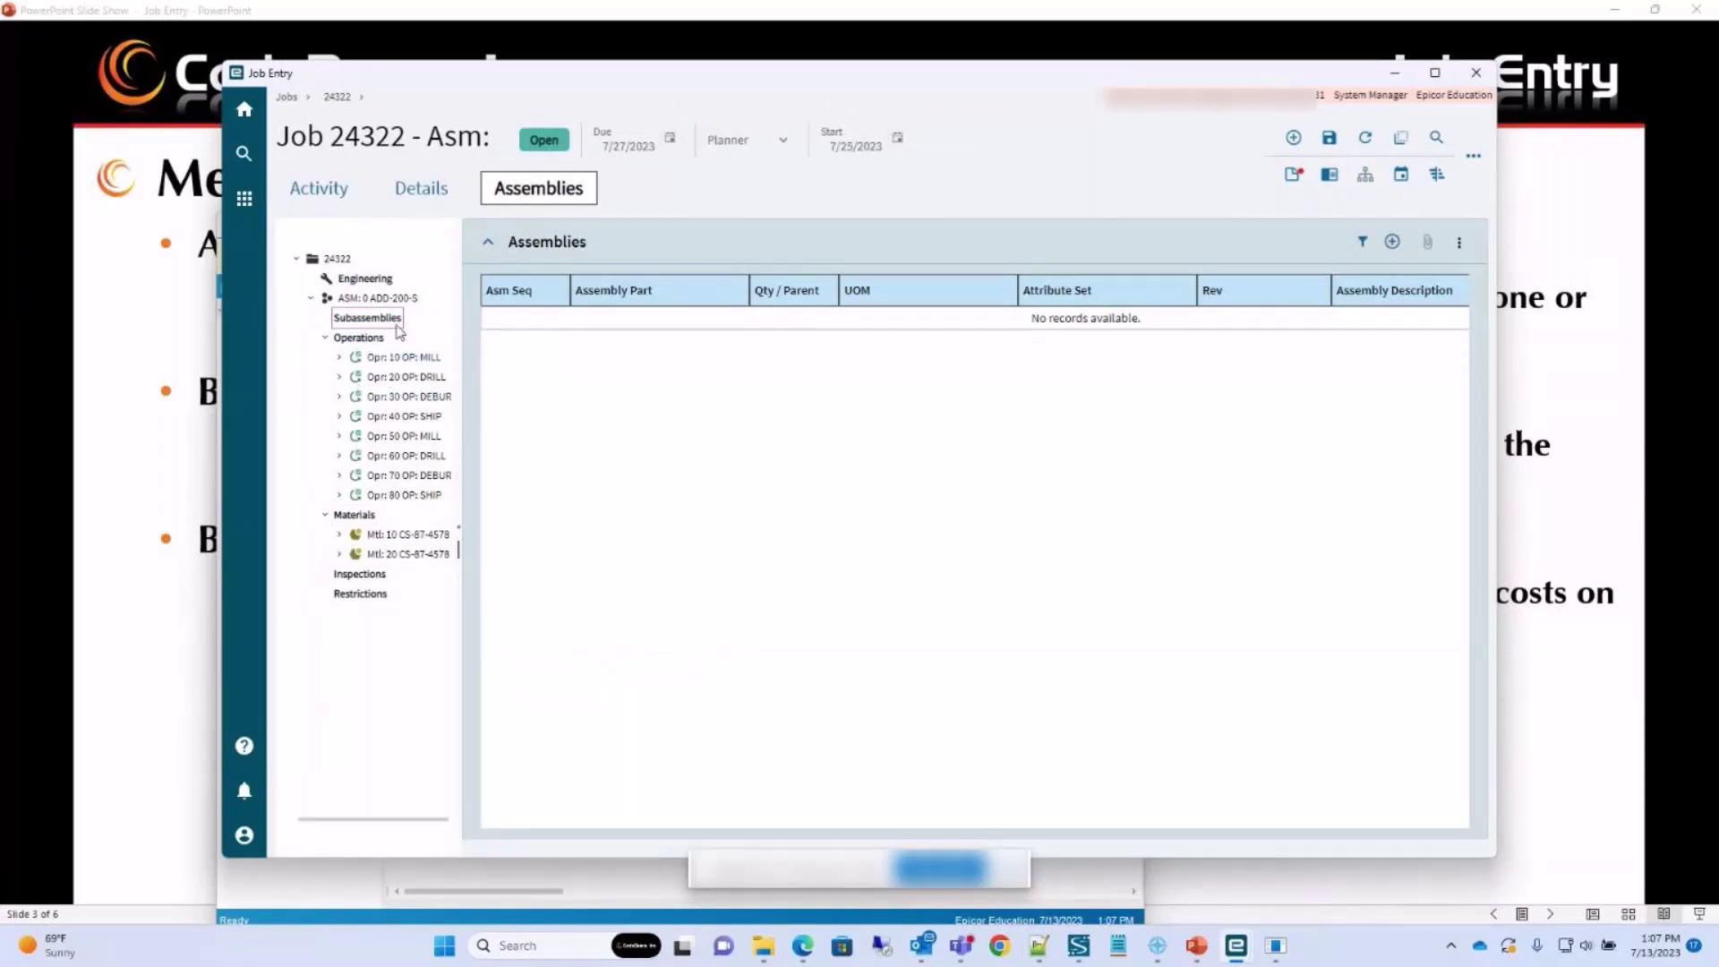
{"action": "left_click", "coordinate": [374, 357]}
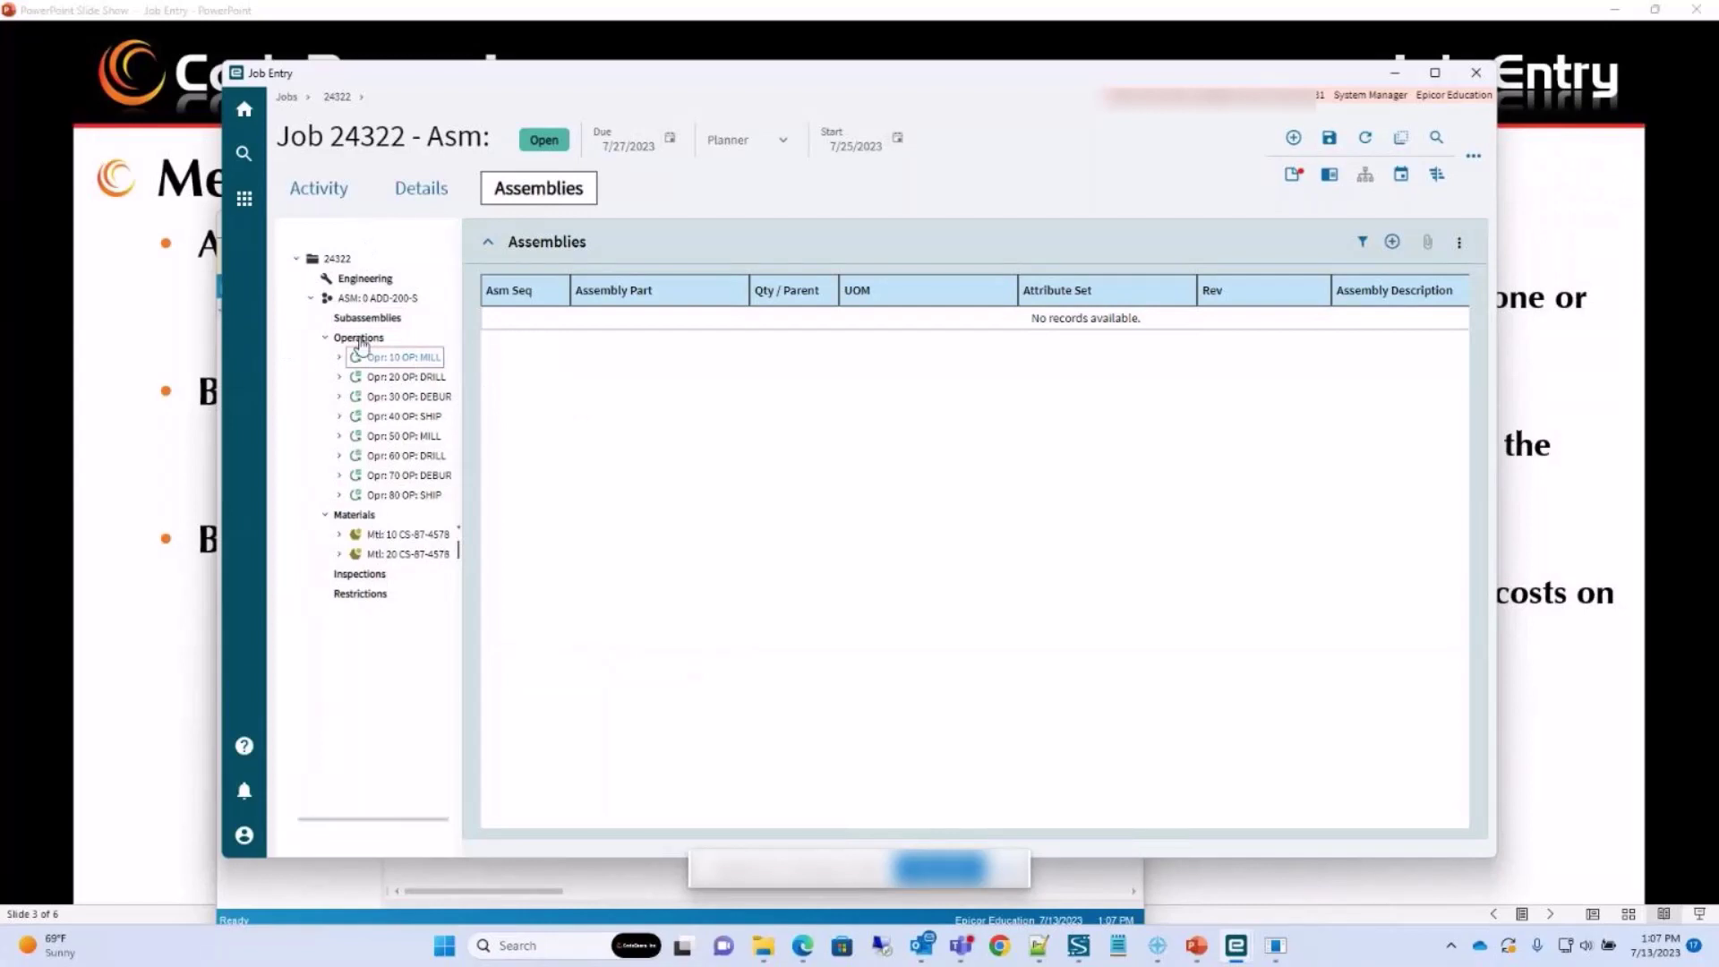
{"action": "left_click", "coordinate": [389, 357]}
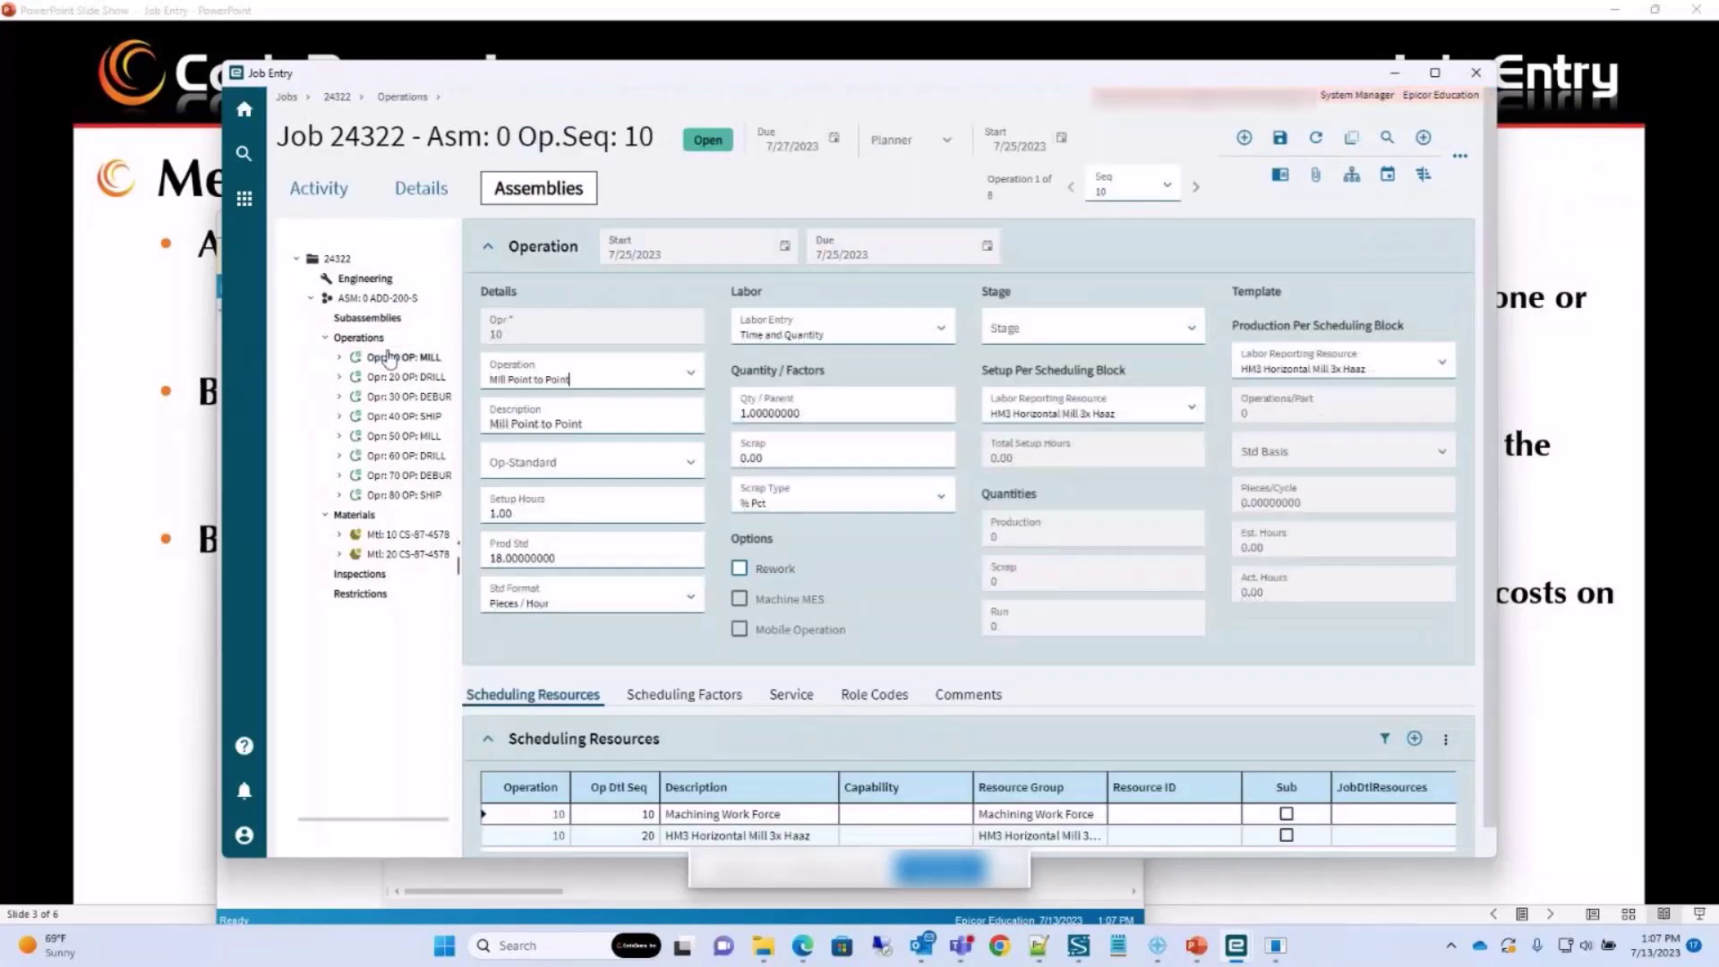
Examine operation 10's available operations, its labor entry options and its scheduling factors without changing any of them.
{"action": "left_click", "coordinate": [691, 377]}
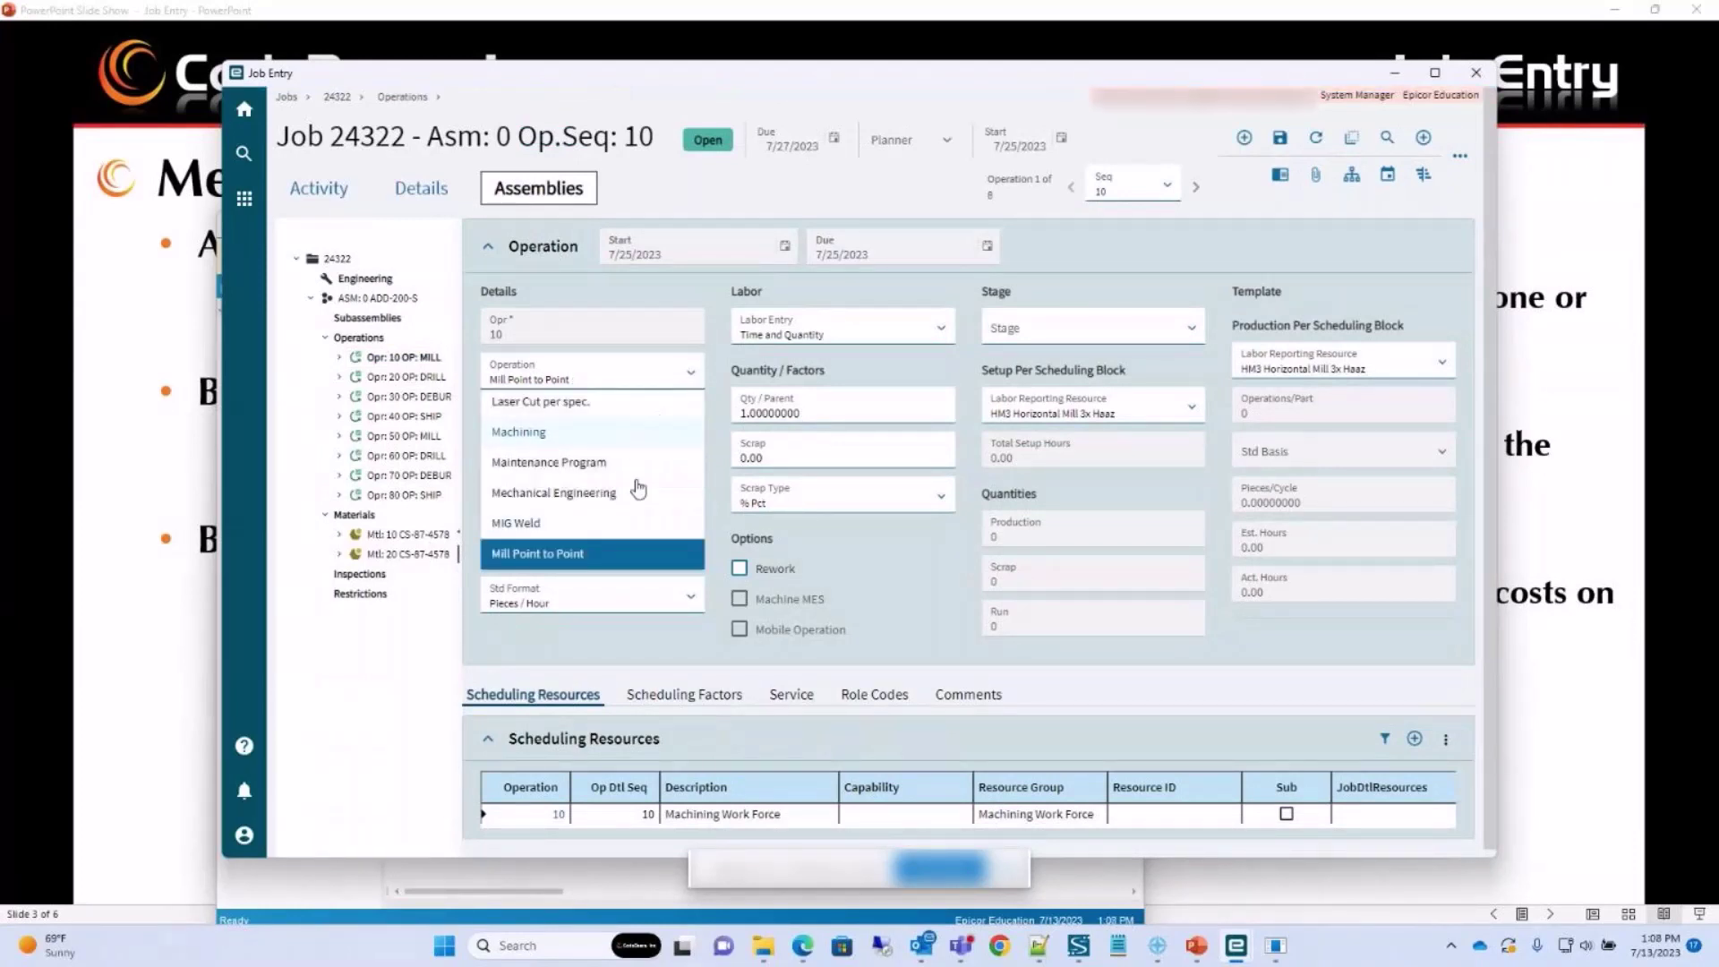
{"action": "left_click", "coordinate": [933, 599]}
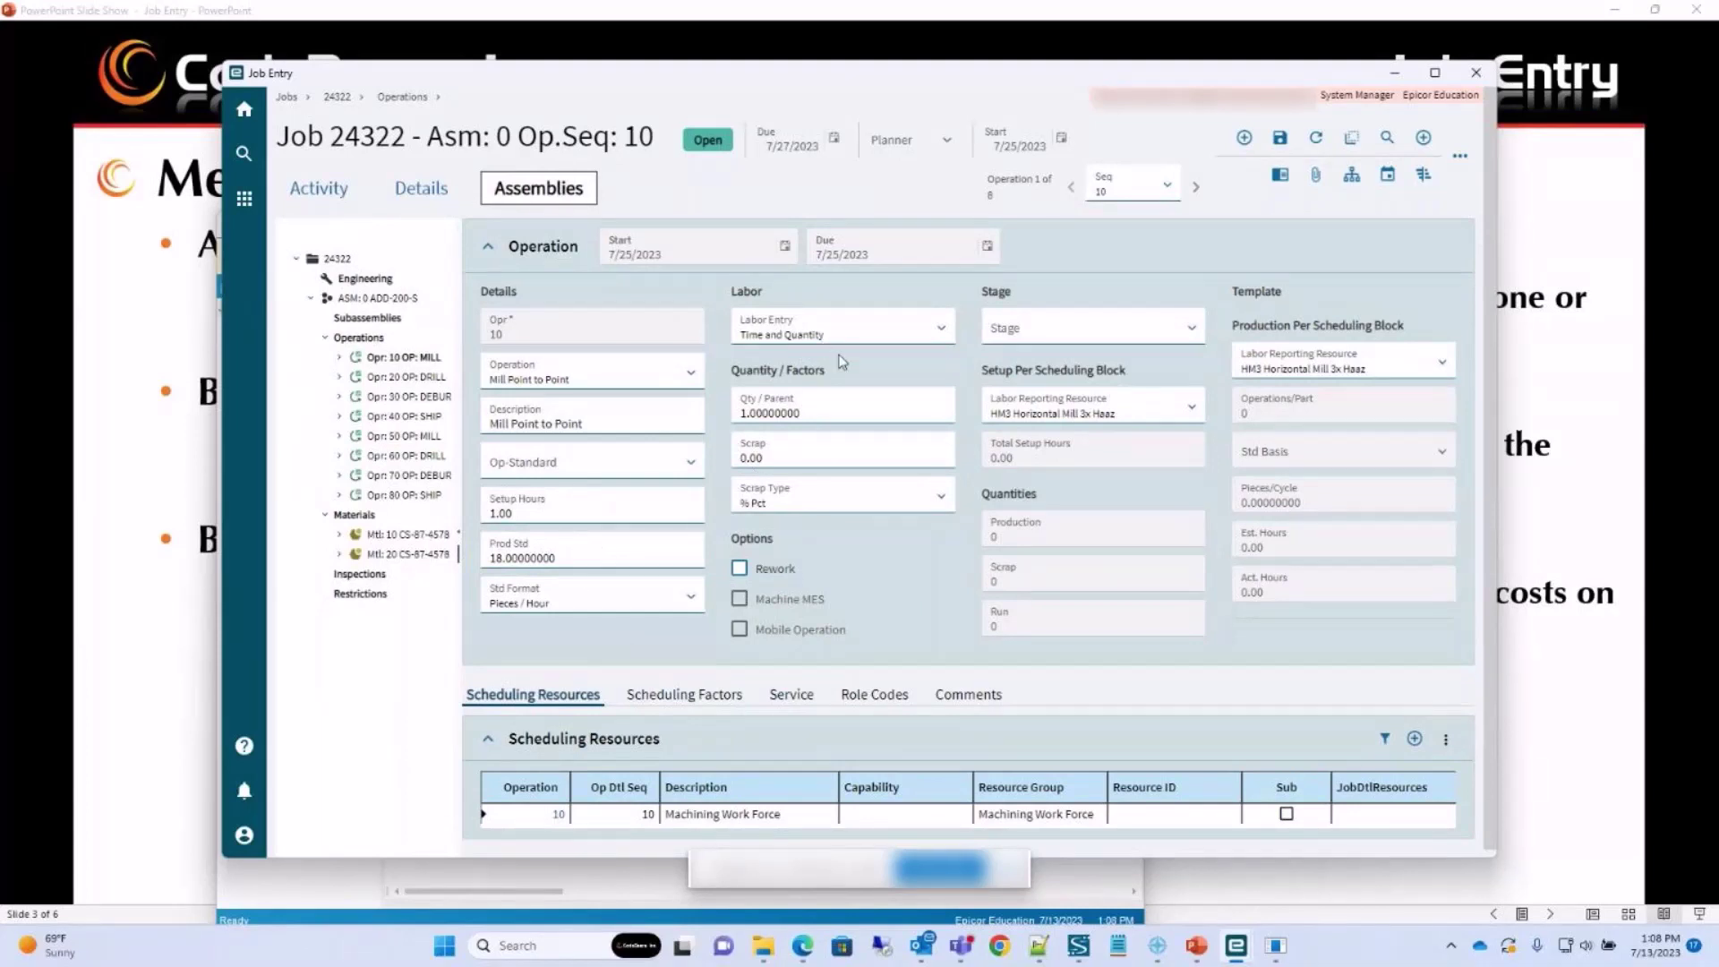
{"action": "left_click", "coordinate": [947, 332]}
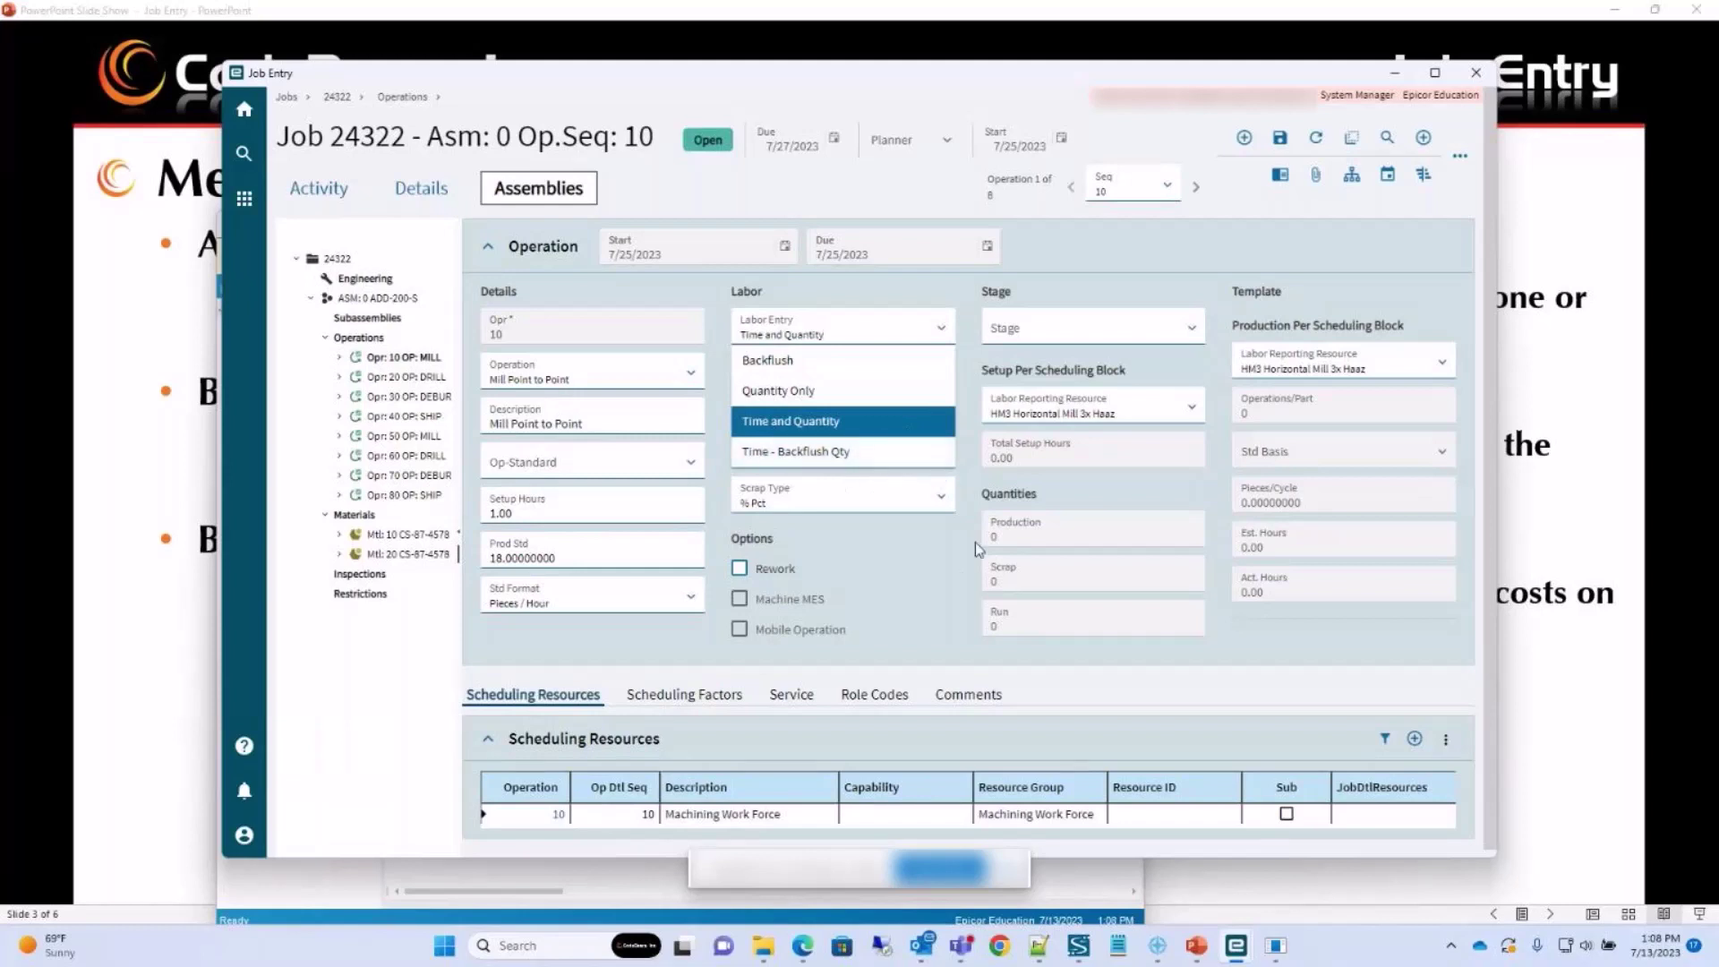
{"action": "left_click", "coordinate": [975, 507]}
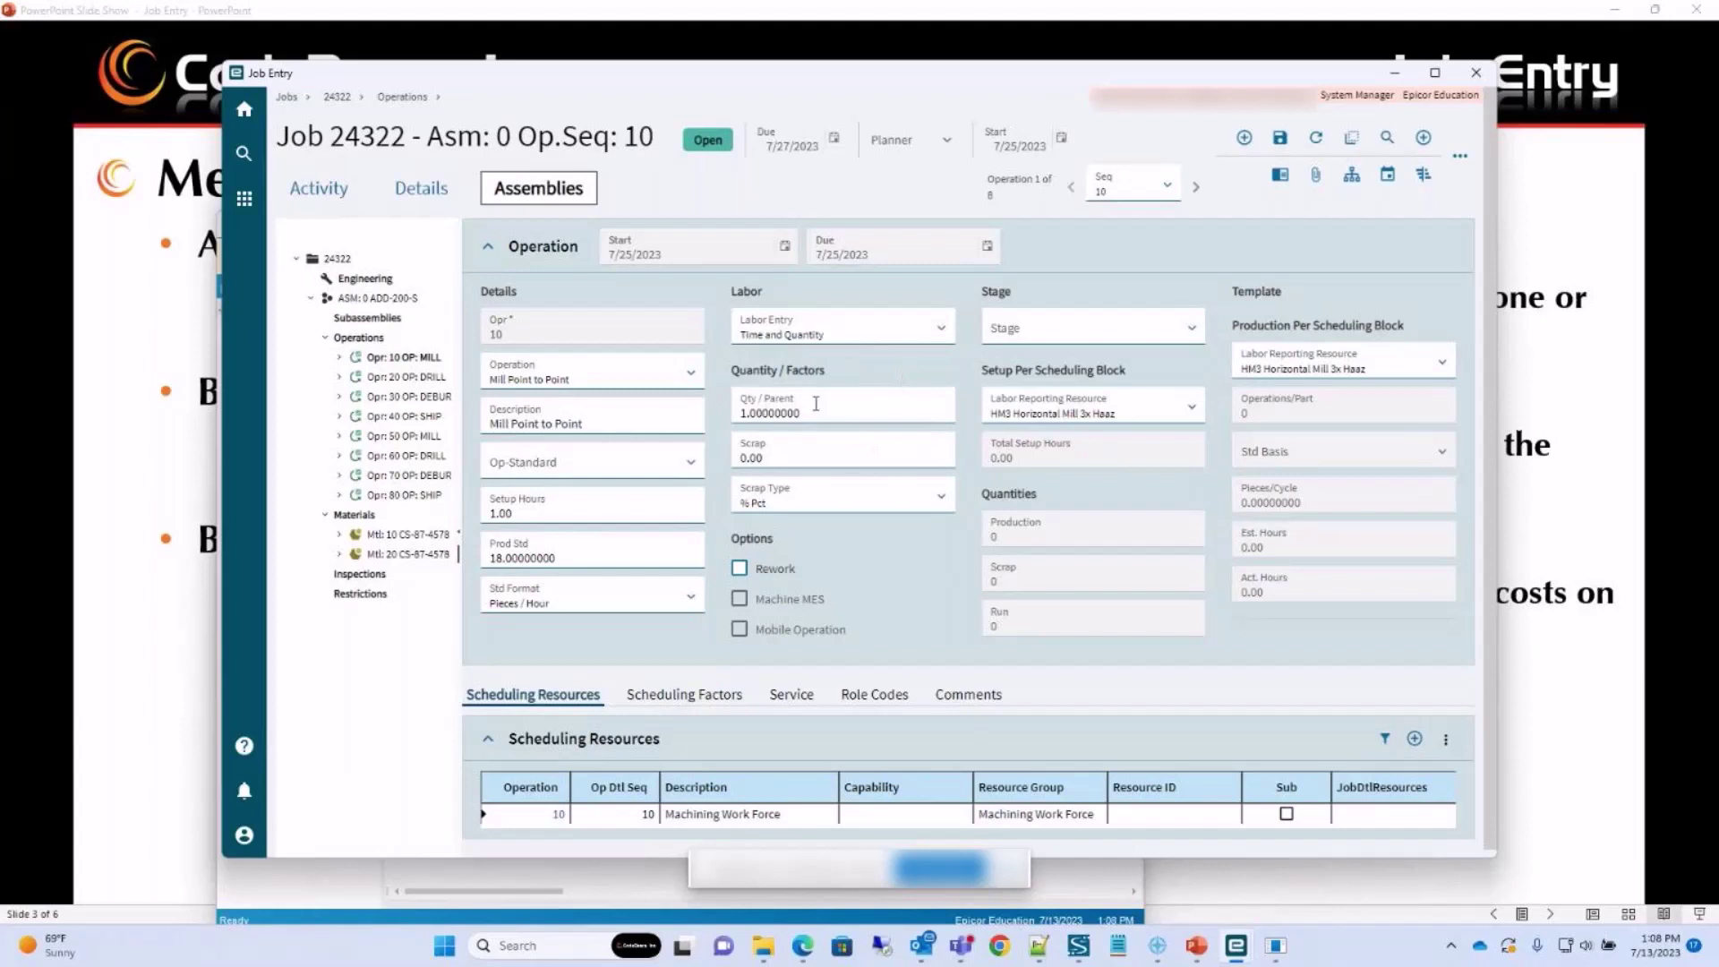
{"action": "scroll", "coordinate": [806, 555], "scroll_direction": "down", "scroll_amount": 1}
{"action": "left_click", "coordinate": [685, 687]}
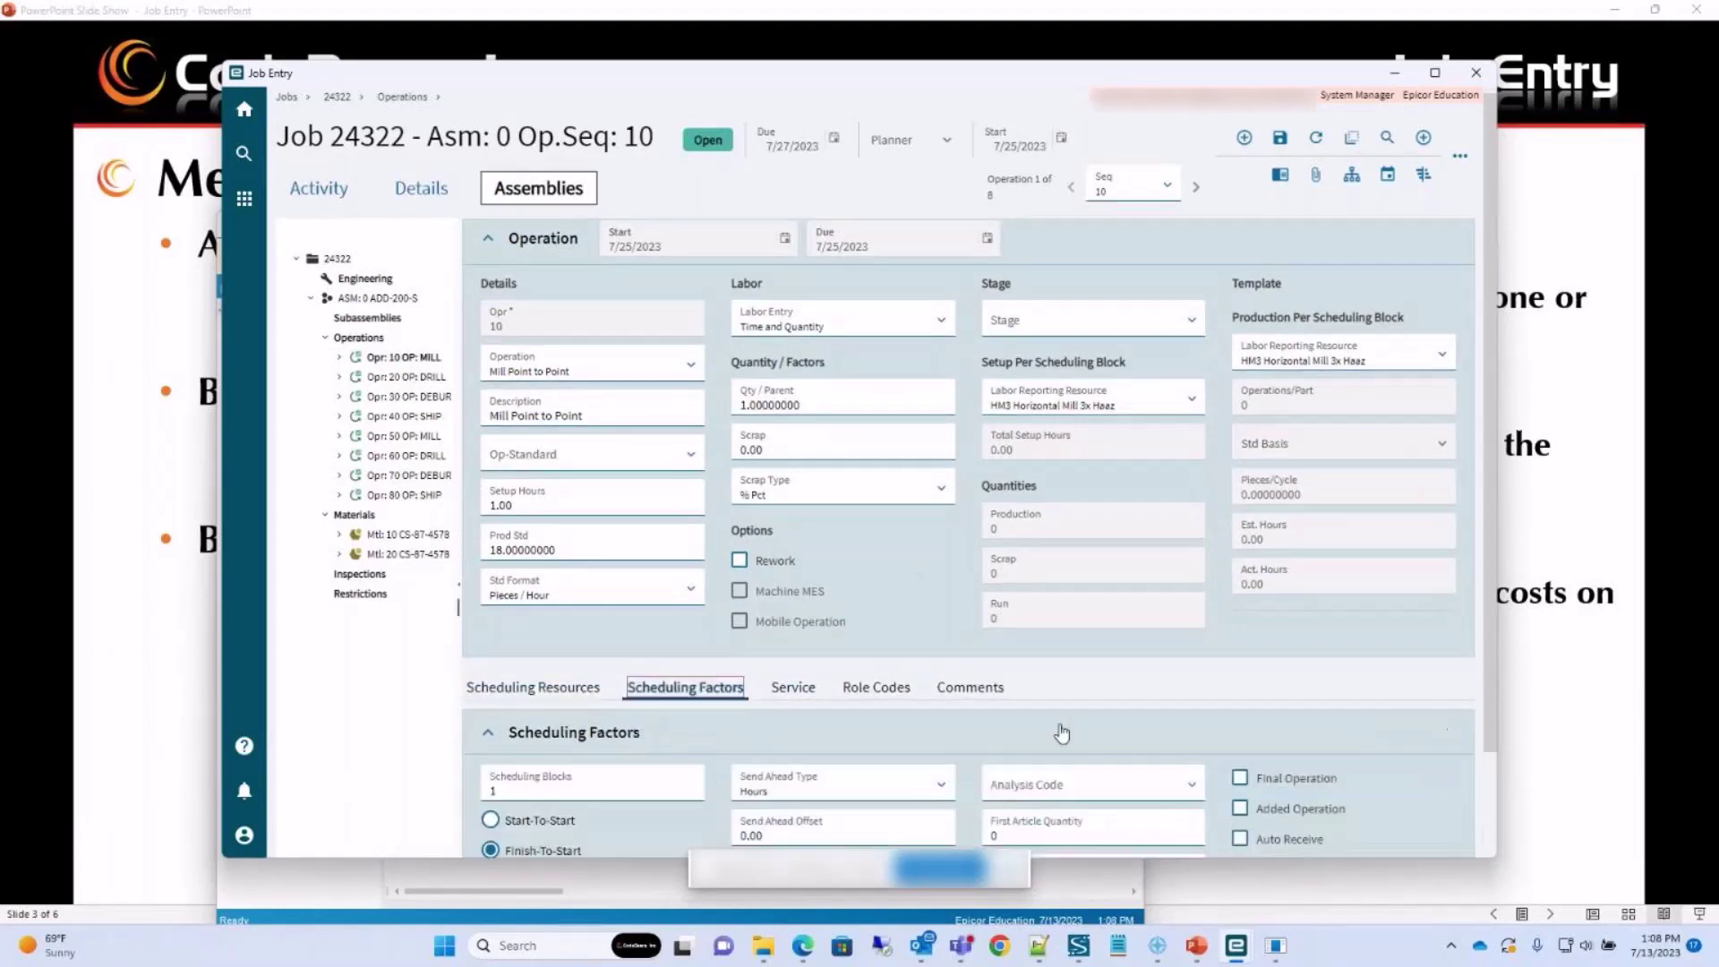
{"action": "scroll", "coordinate": [691, 645], "scroll_direction": "down", "scroll_amount": 2}
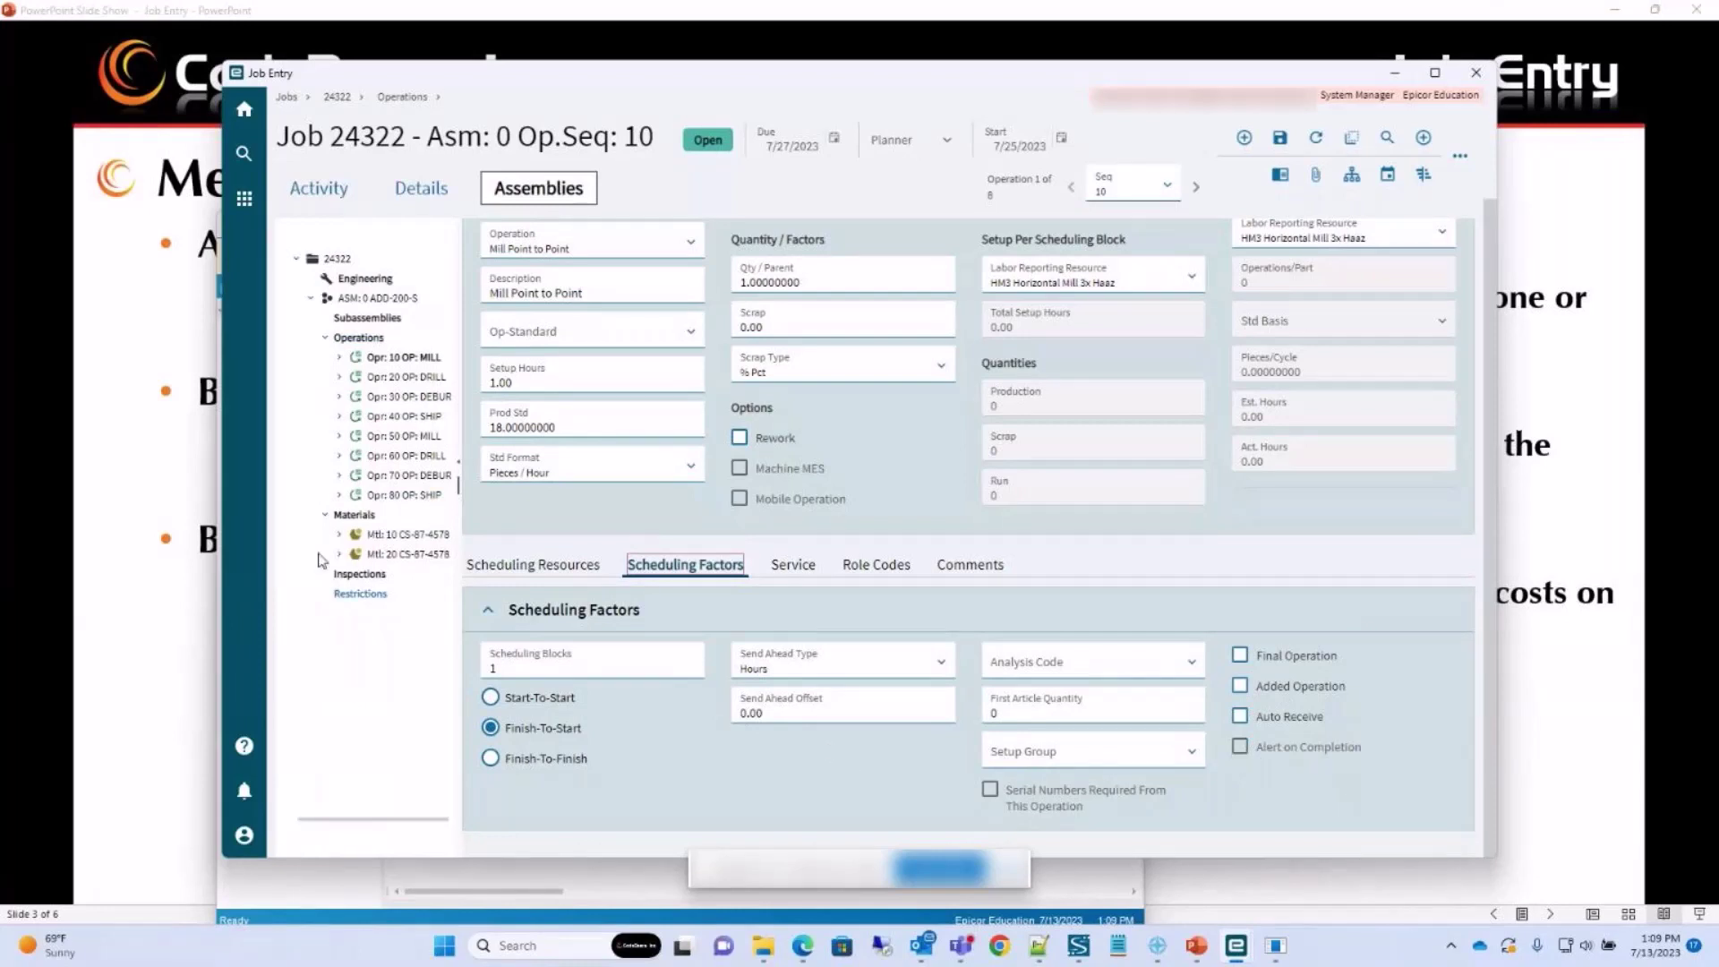
Open material 10, the CS-87-4578 raw casting, try the Make Direct option, and set the material to Purchase Direct.
{"action": "left_click", "coordinate": [414, 540]}
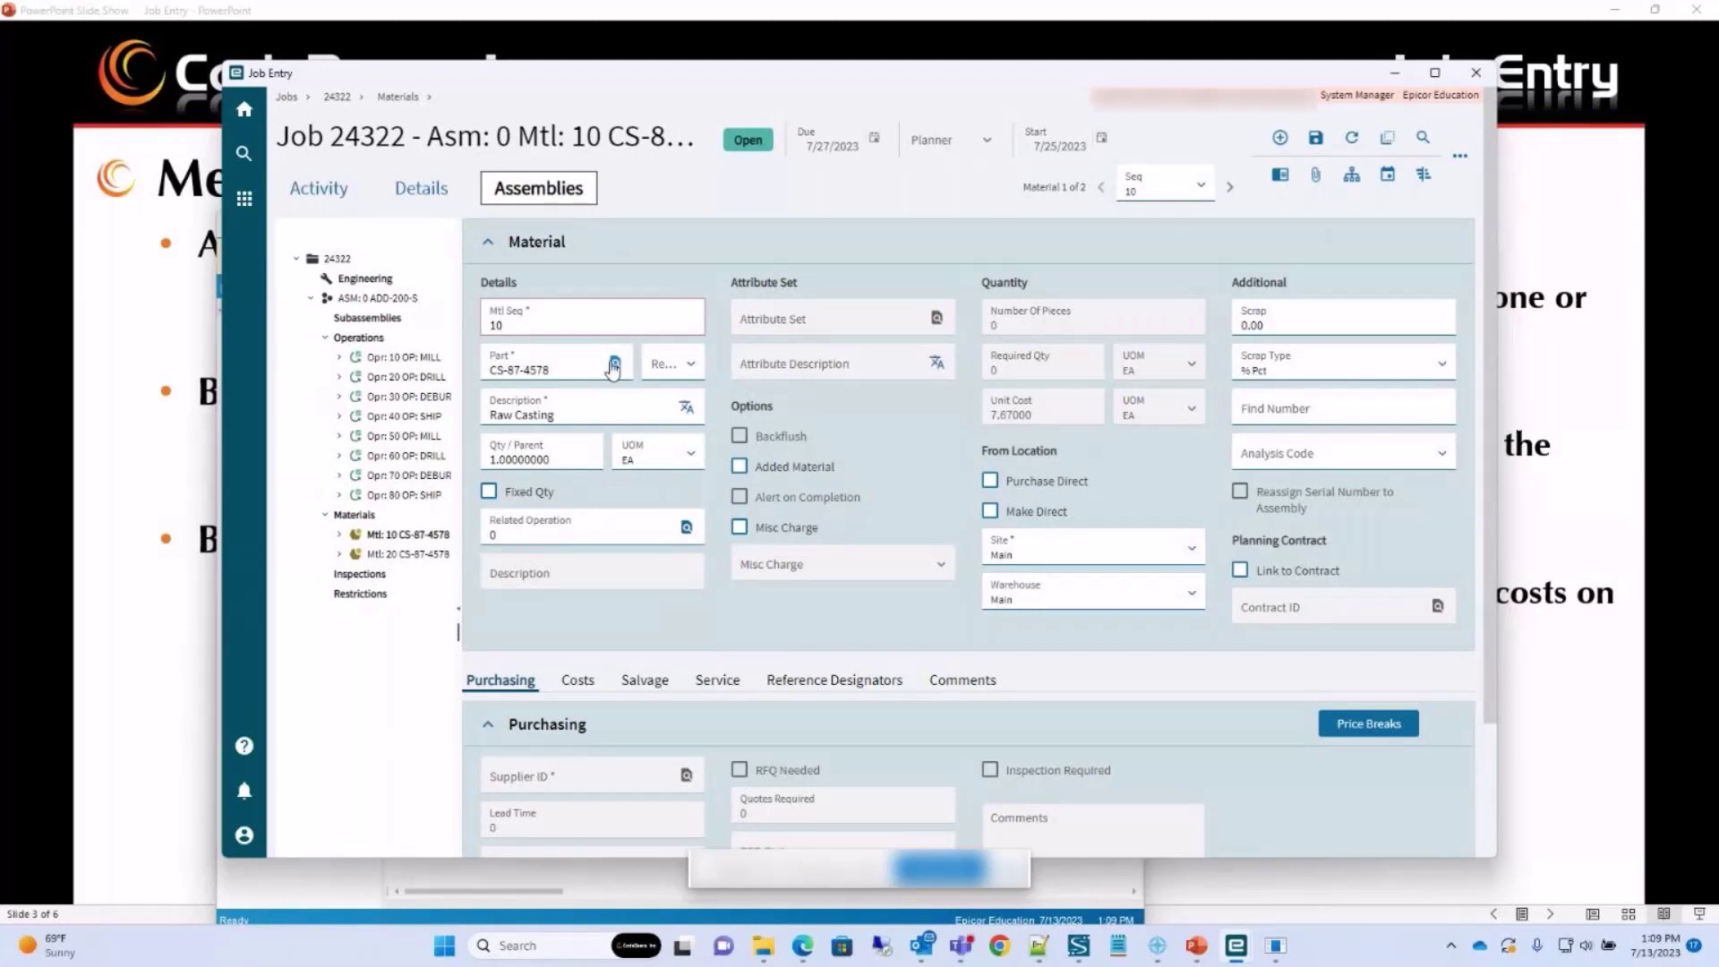
{"action": "left_click", "coordinate": [1295, 324]}
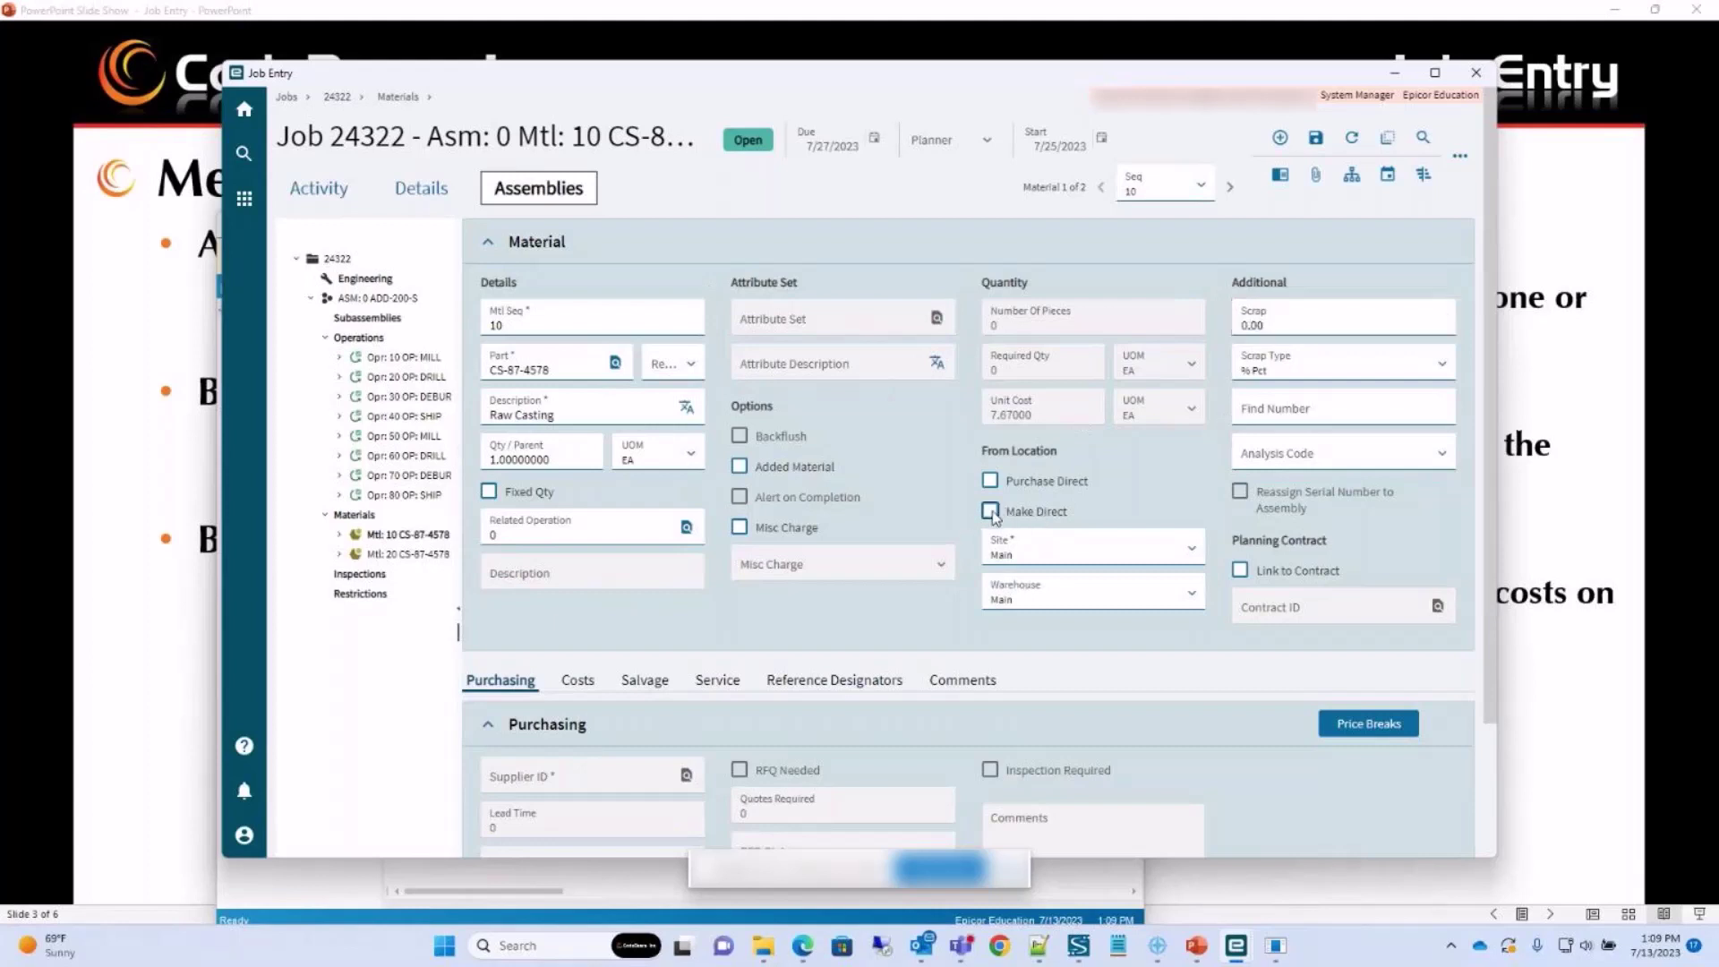
{"action": "left_click", "coordinate": [990, 511]}
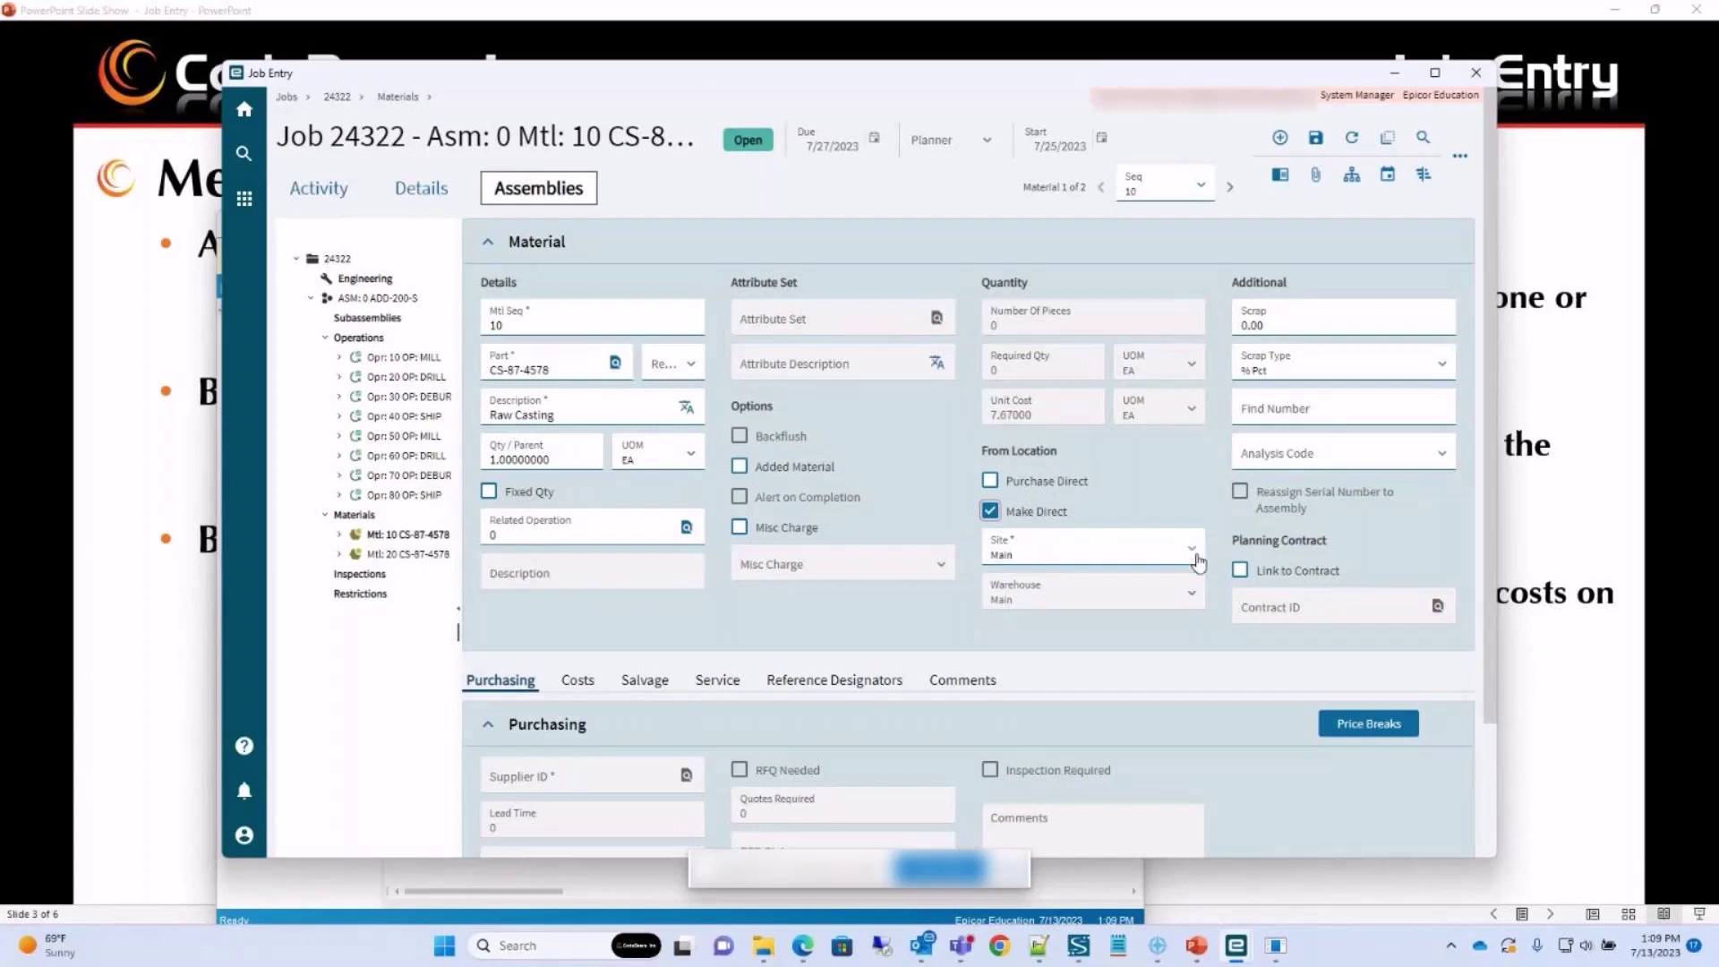
{"action": "left_click", "coordinate": [1193, 550]}
{"action": "key", "text": "Return"}
{"action": "left_click", "coordinate": [991, 482]}
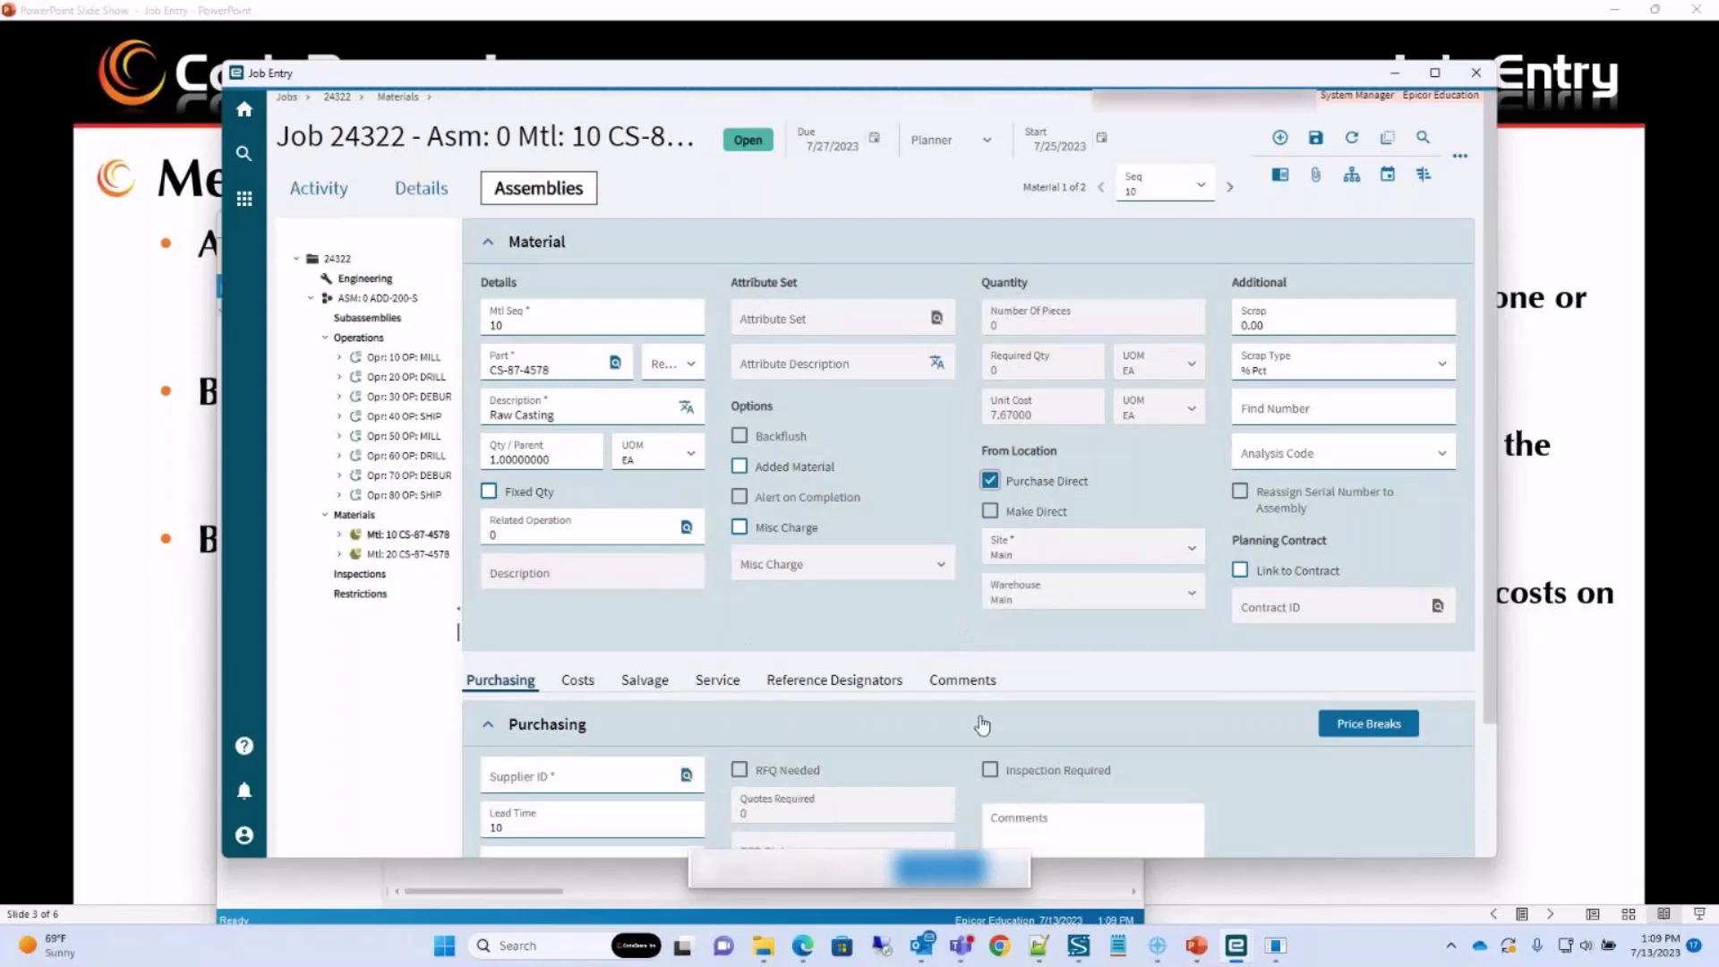
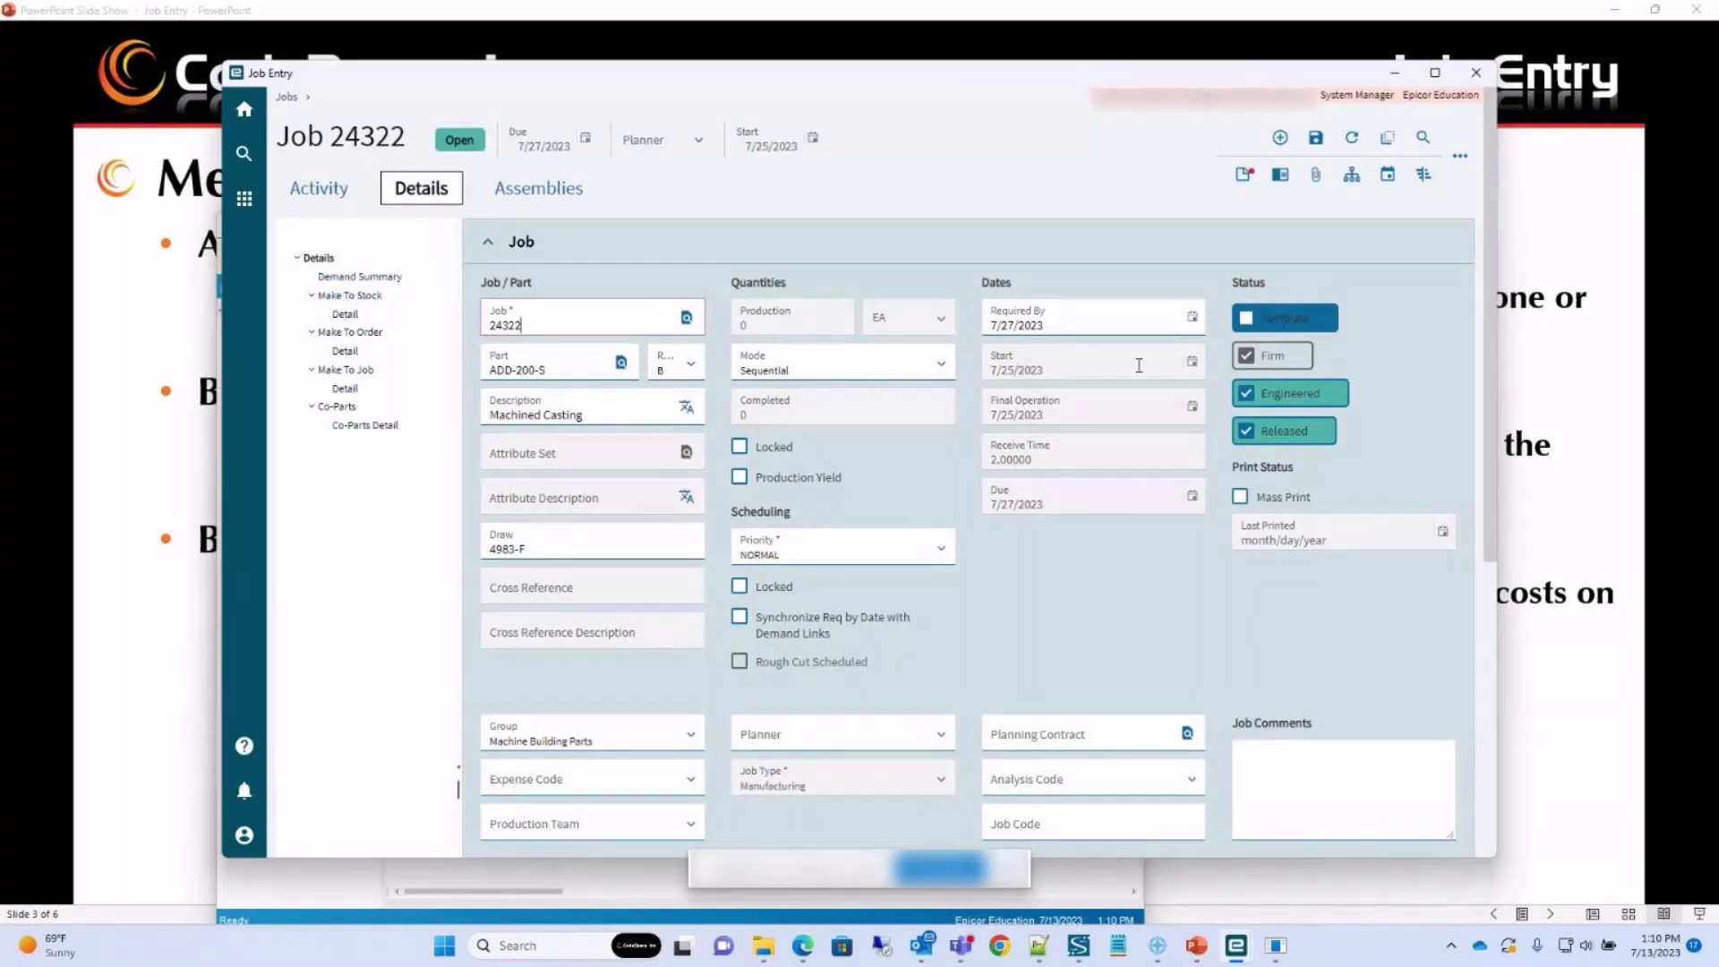
Add a make-to-stock demand of 50 EA for the Main warehouse, save it, and return to the job details.
{"action": "left_click", "coordinate": [345, 315]}
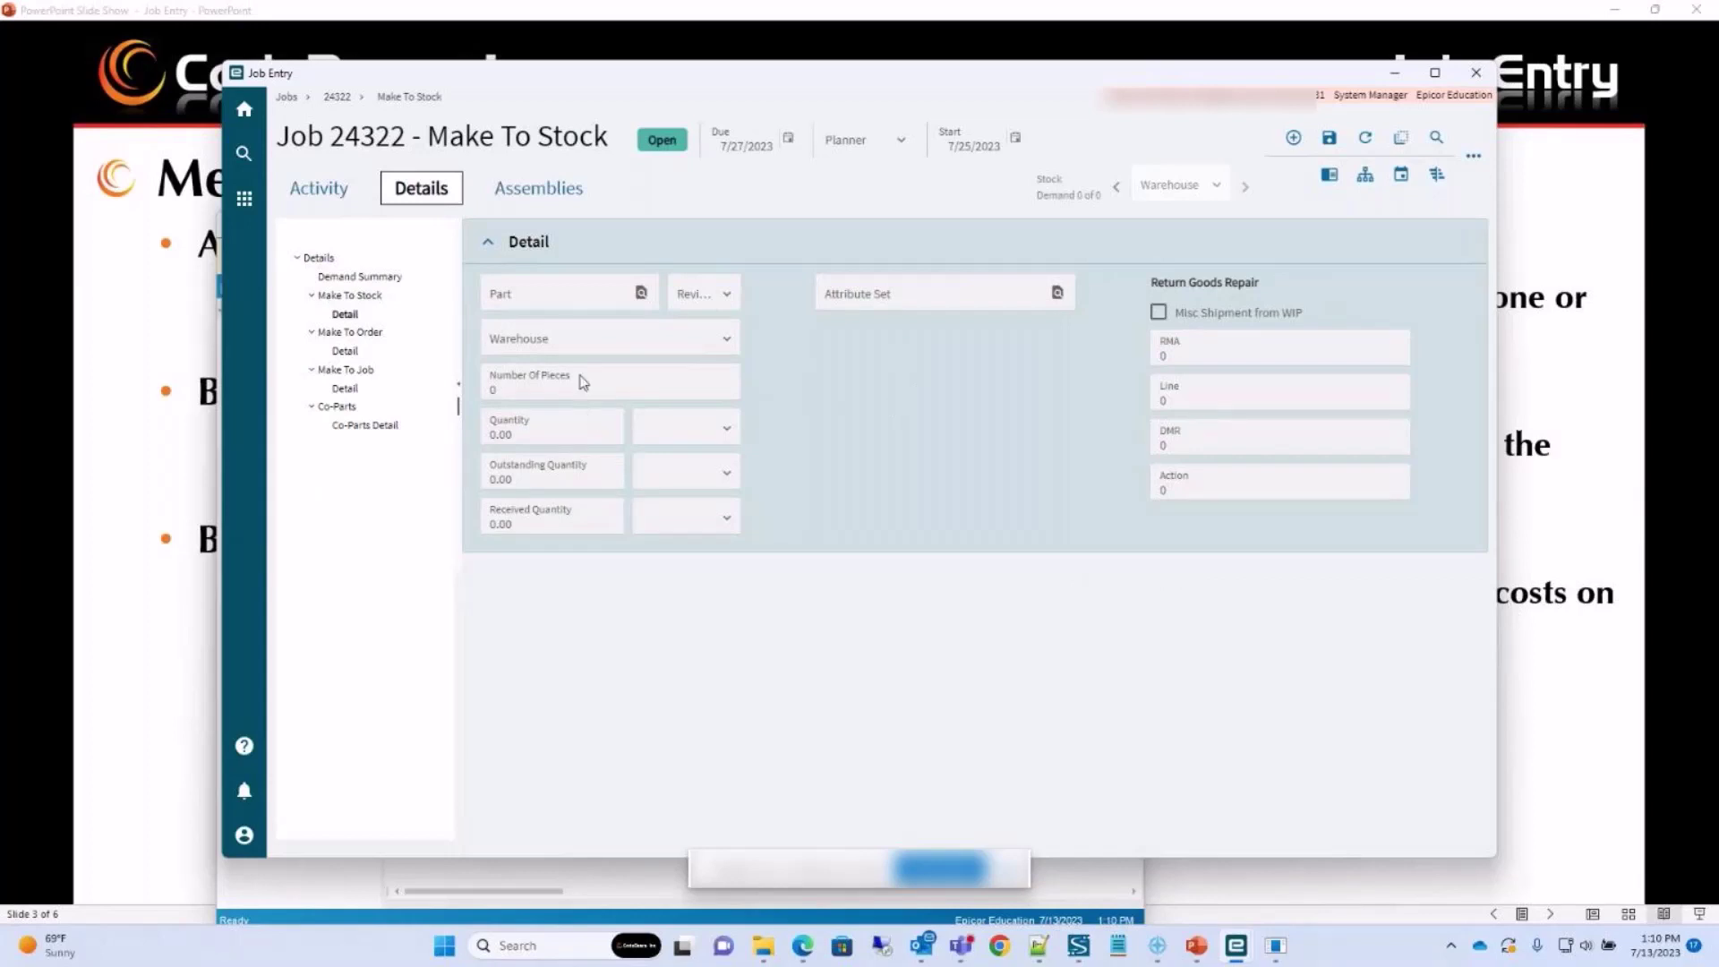
{"action": "left_click", "coordinate": [1293, 137]}
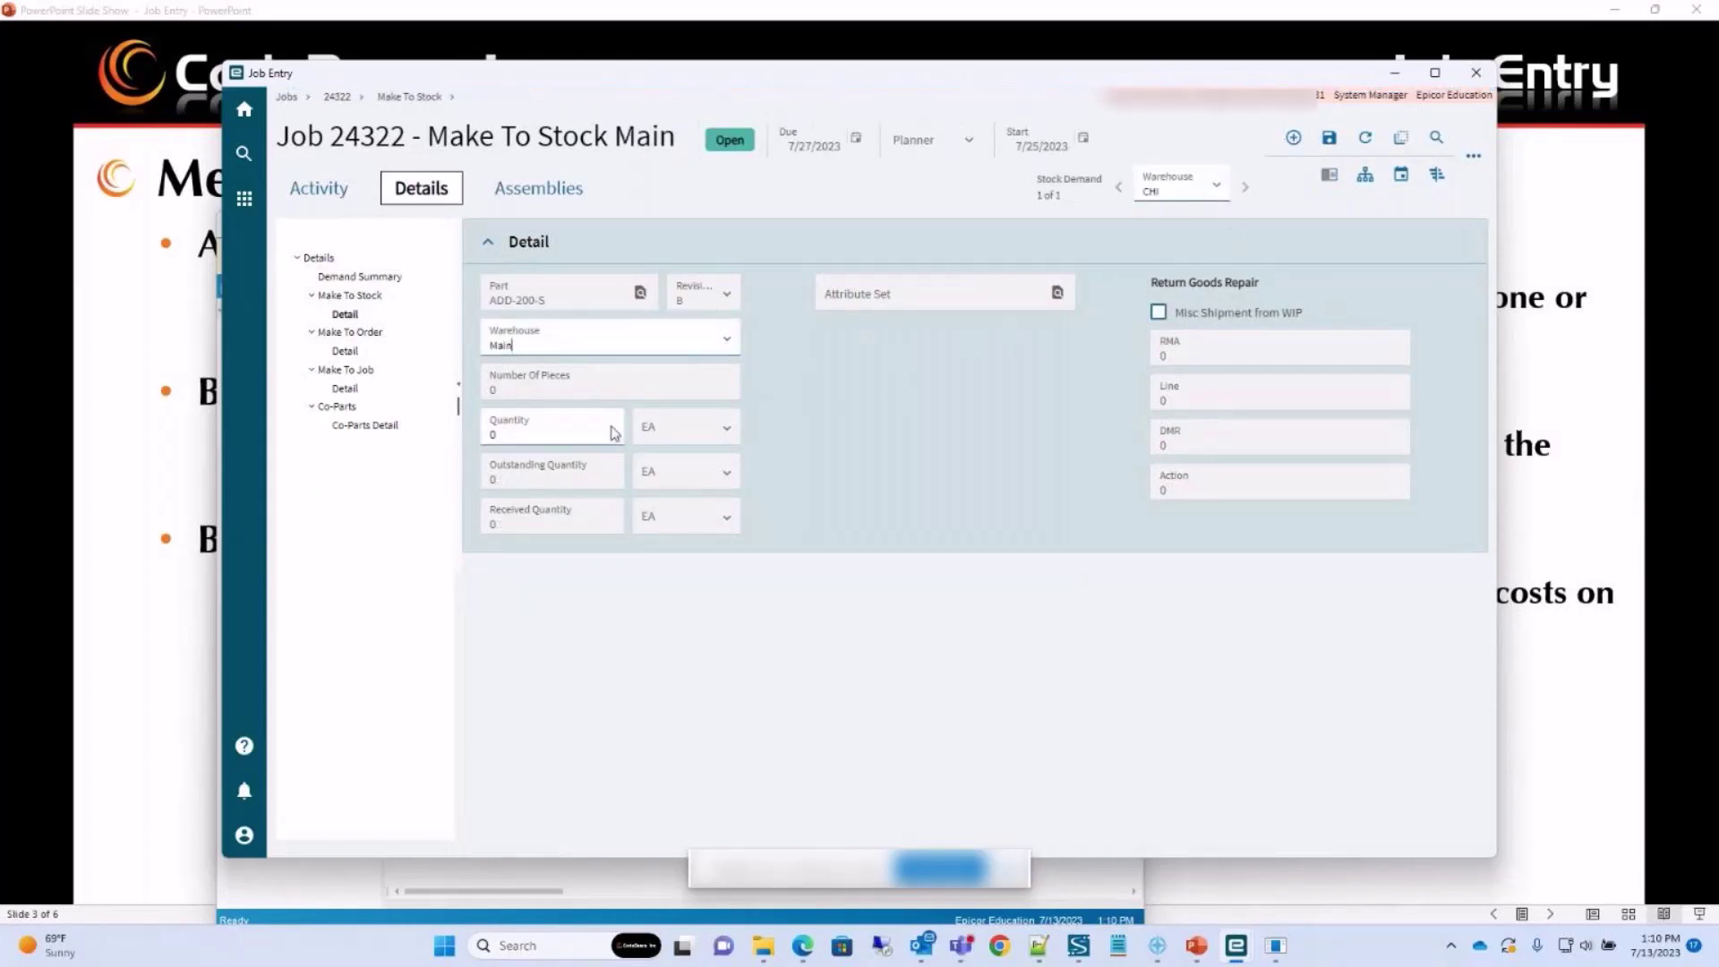
{"action": "left_click", "coordinate": [563, 432]}
{"action": "type", "text": "5"}
{"action": "left_click", "coordinate": [1331, 142]}
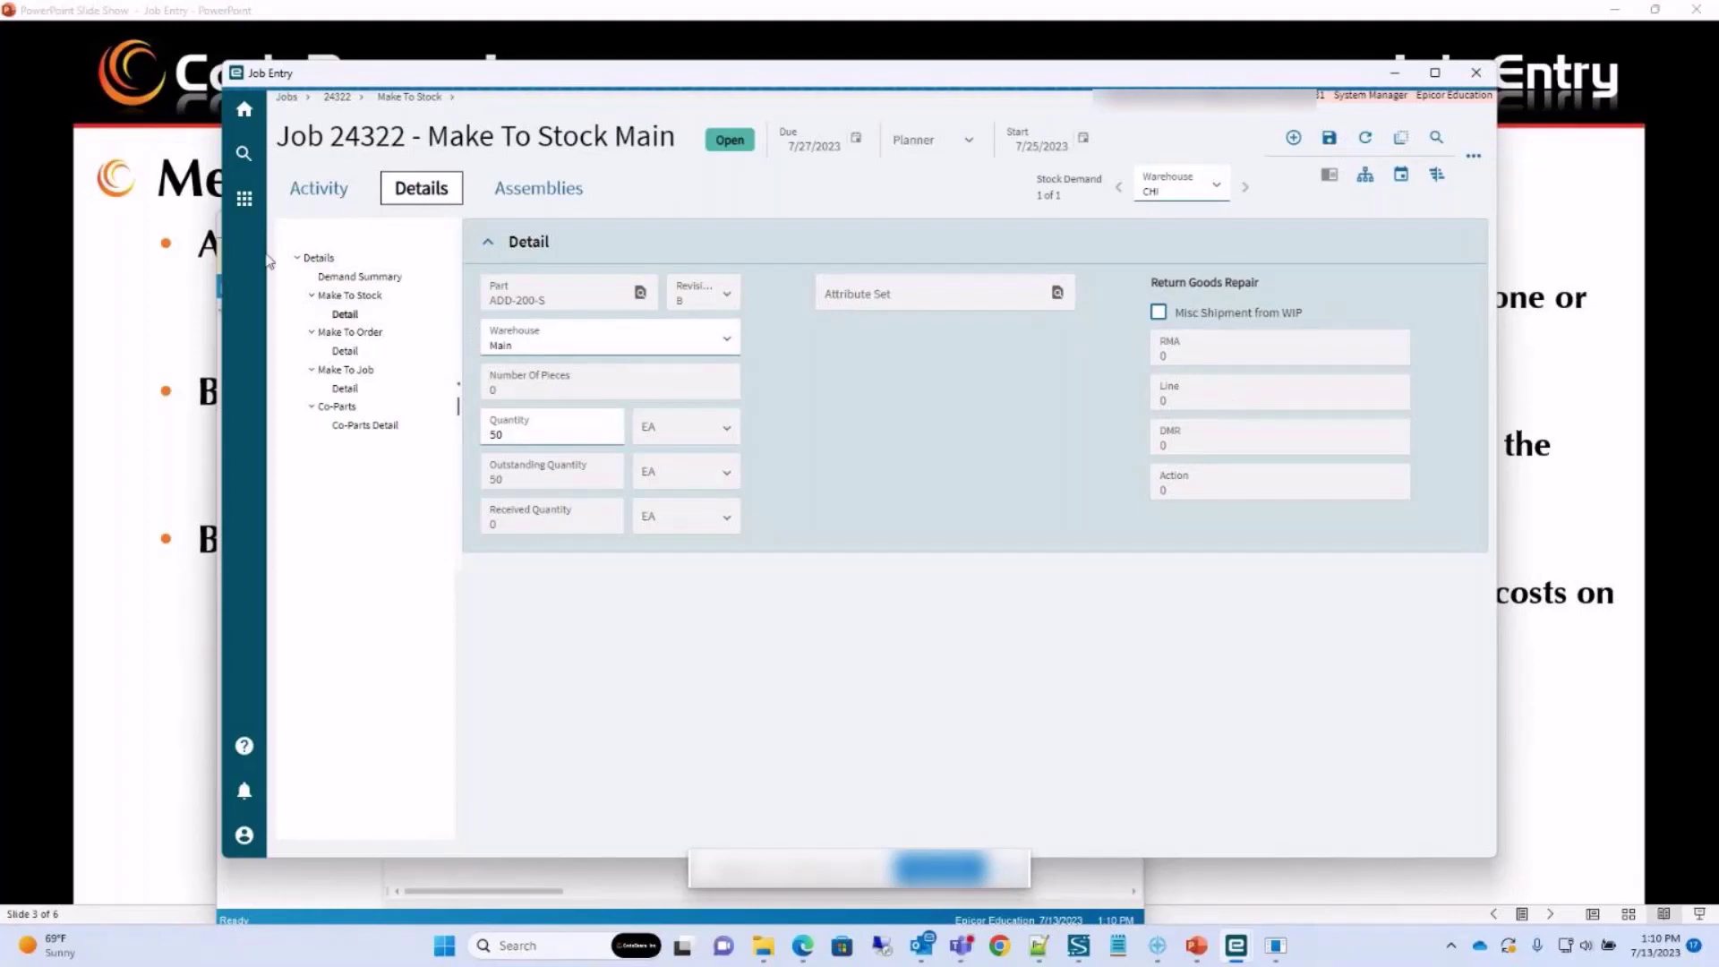
{"action": "left_click", "coordinate": [326, 263]}
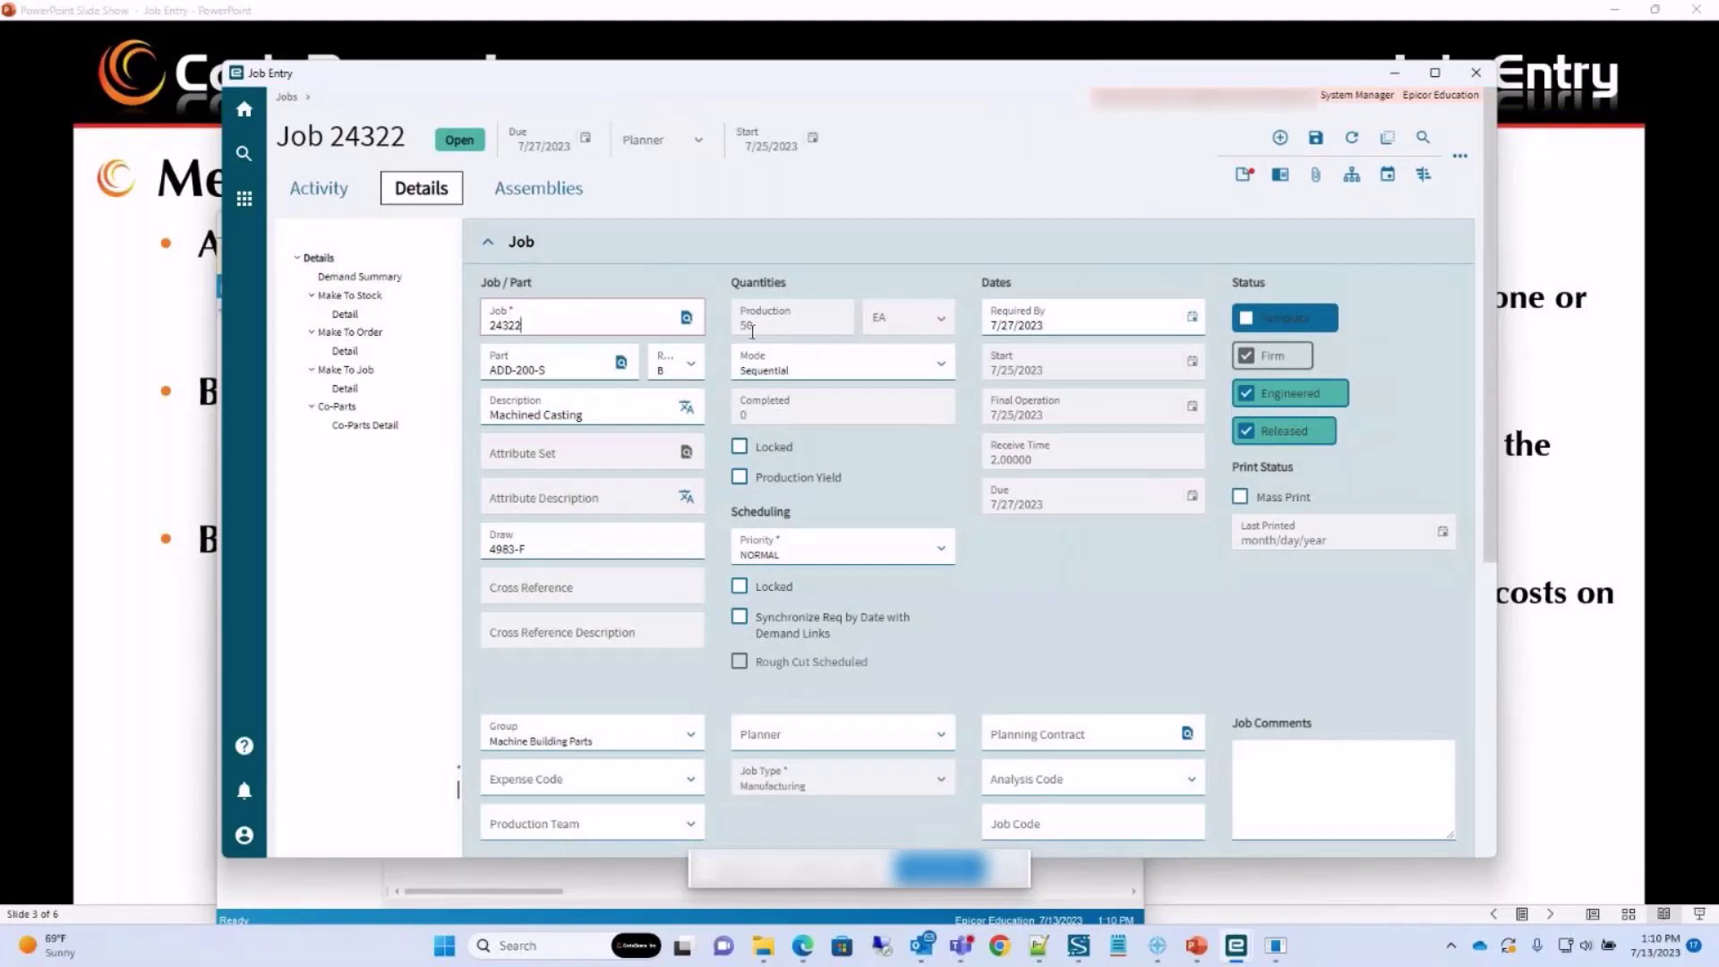
Add a make-to-order demand to the job and pick order 5112, line 1, release 1 from the order search.
{"action": "left_click", "coordinate": [345, 352]}
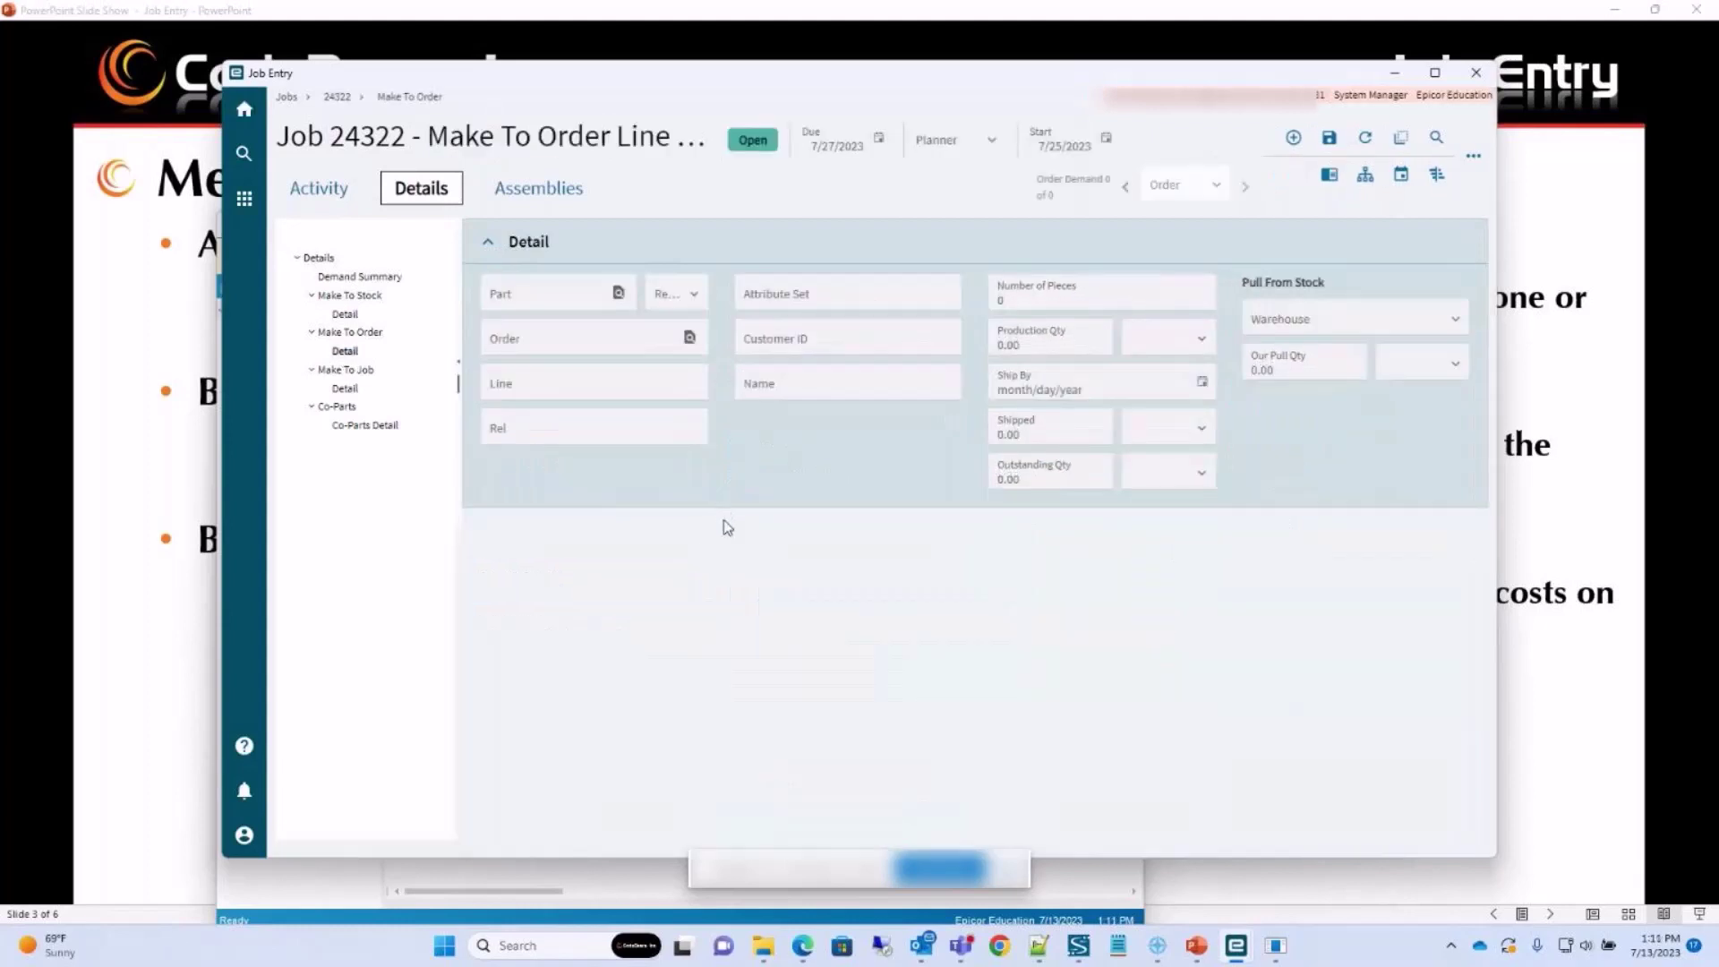
{"action": "left_click", "coordinate": [1306, 141]}
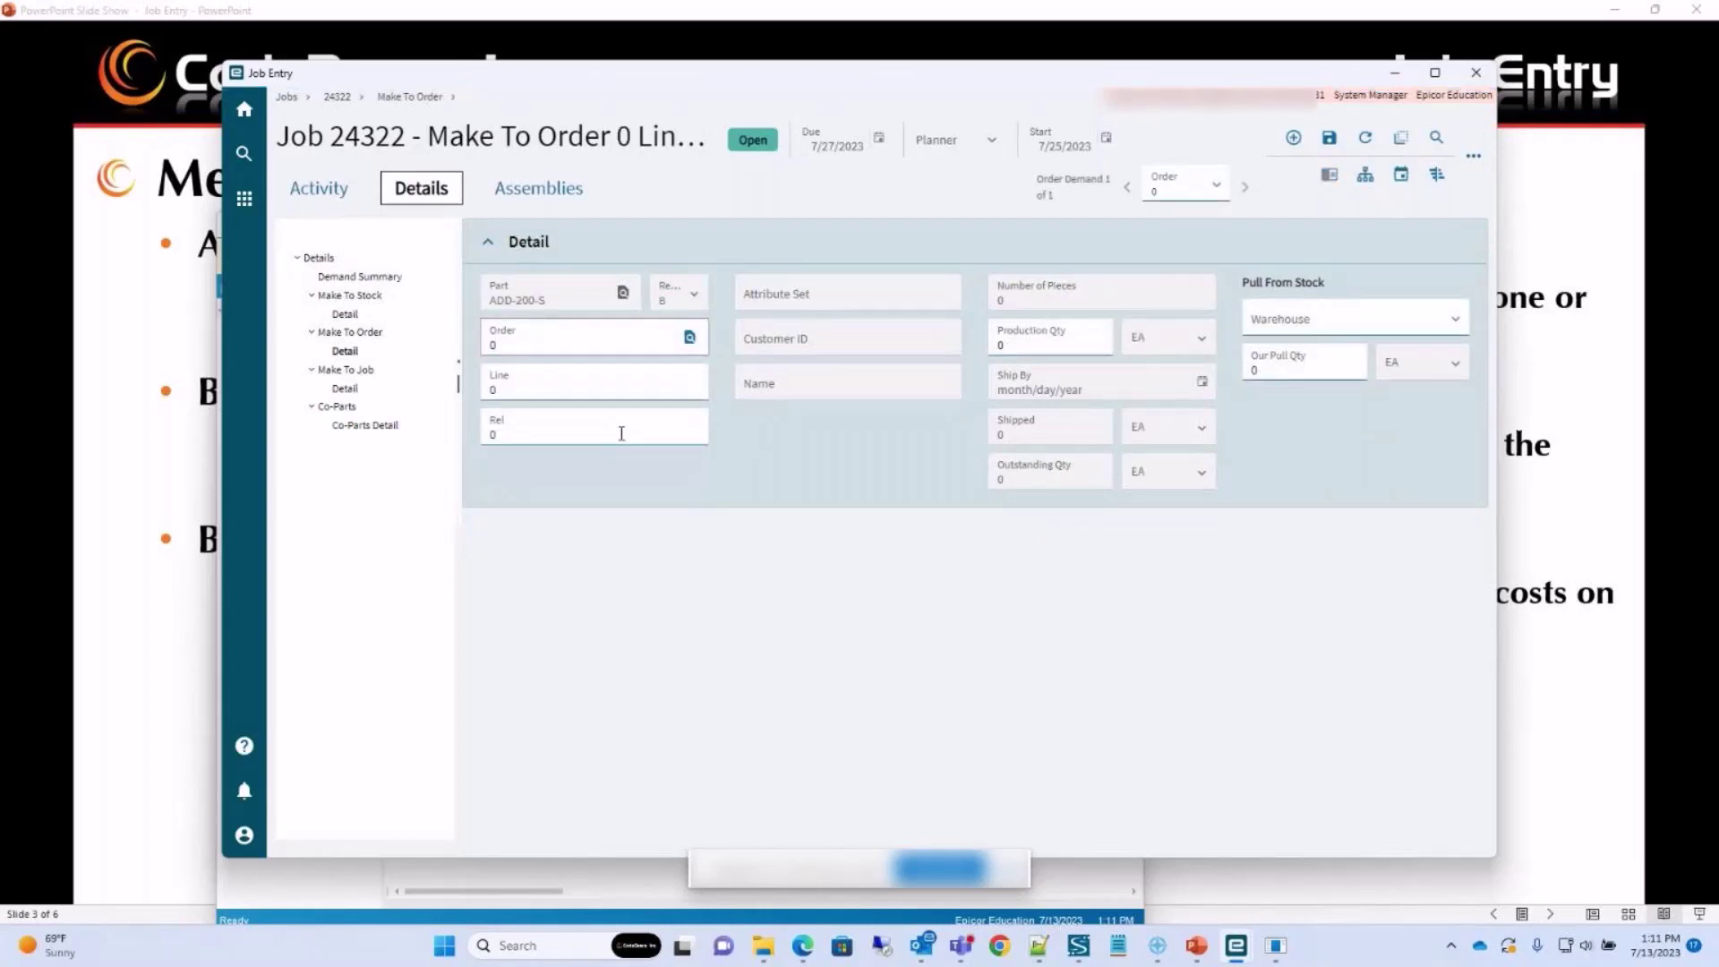
{"action": "left_click", "coordinate": [689, 337]}
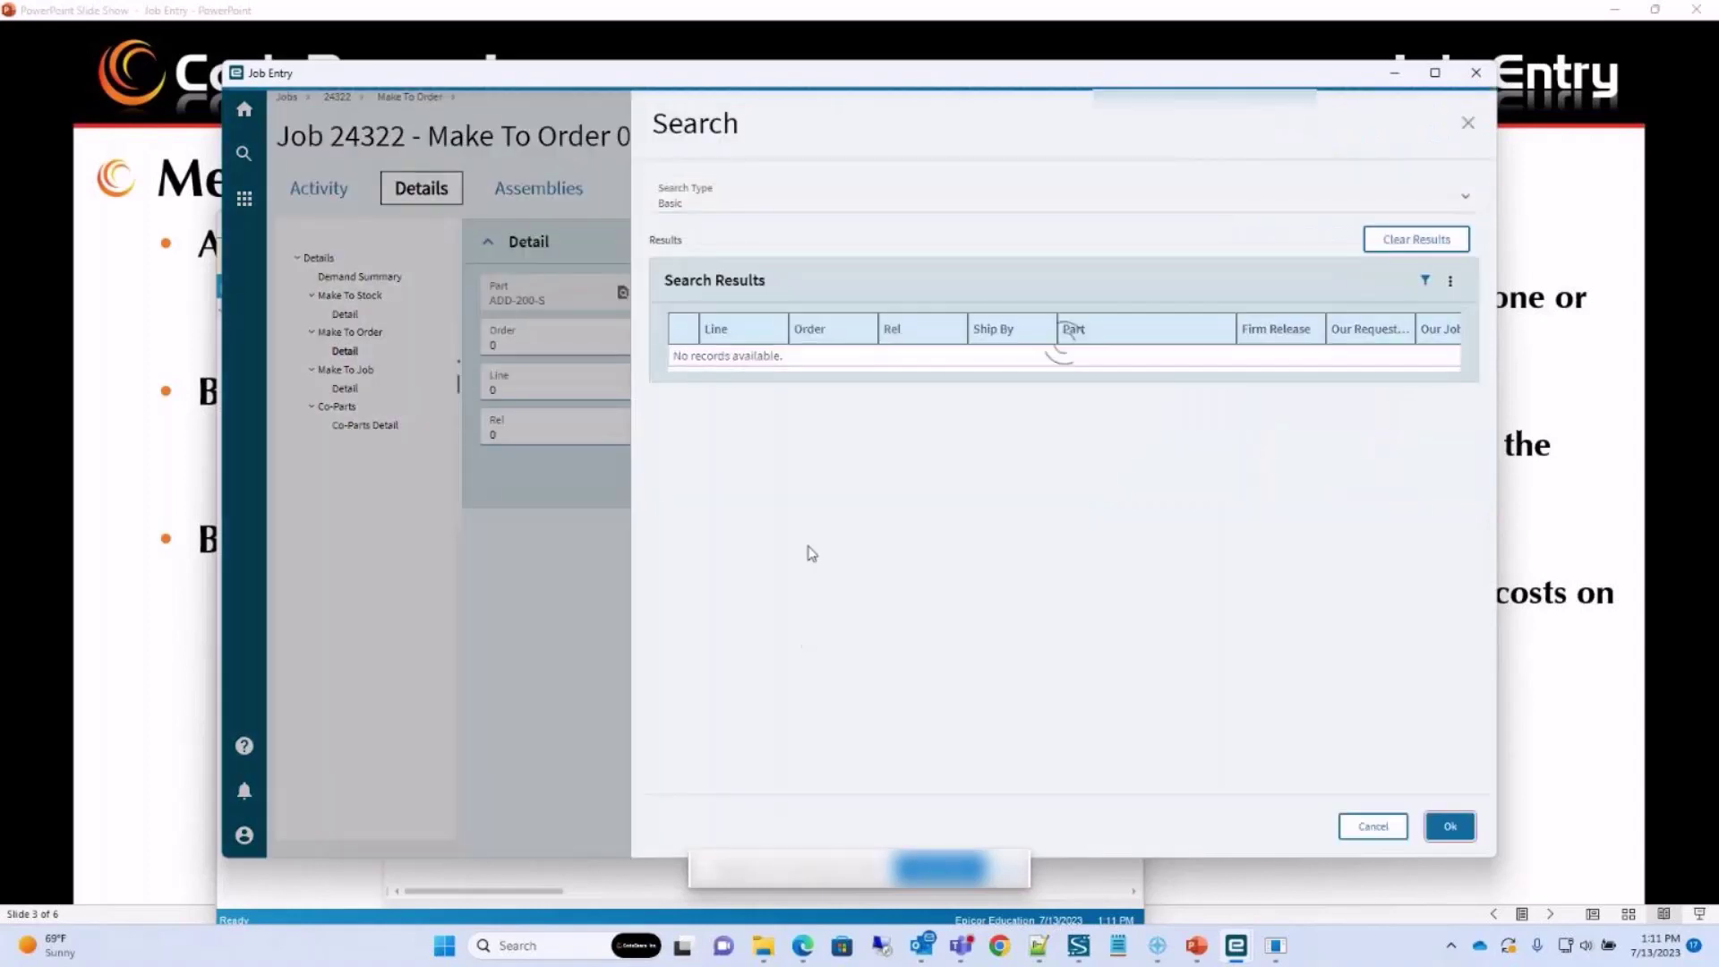
{"action": "left_click", "coordinate": [684, 421]}
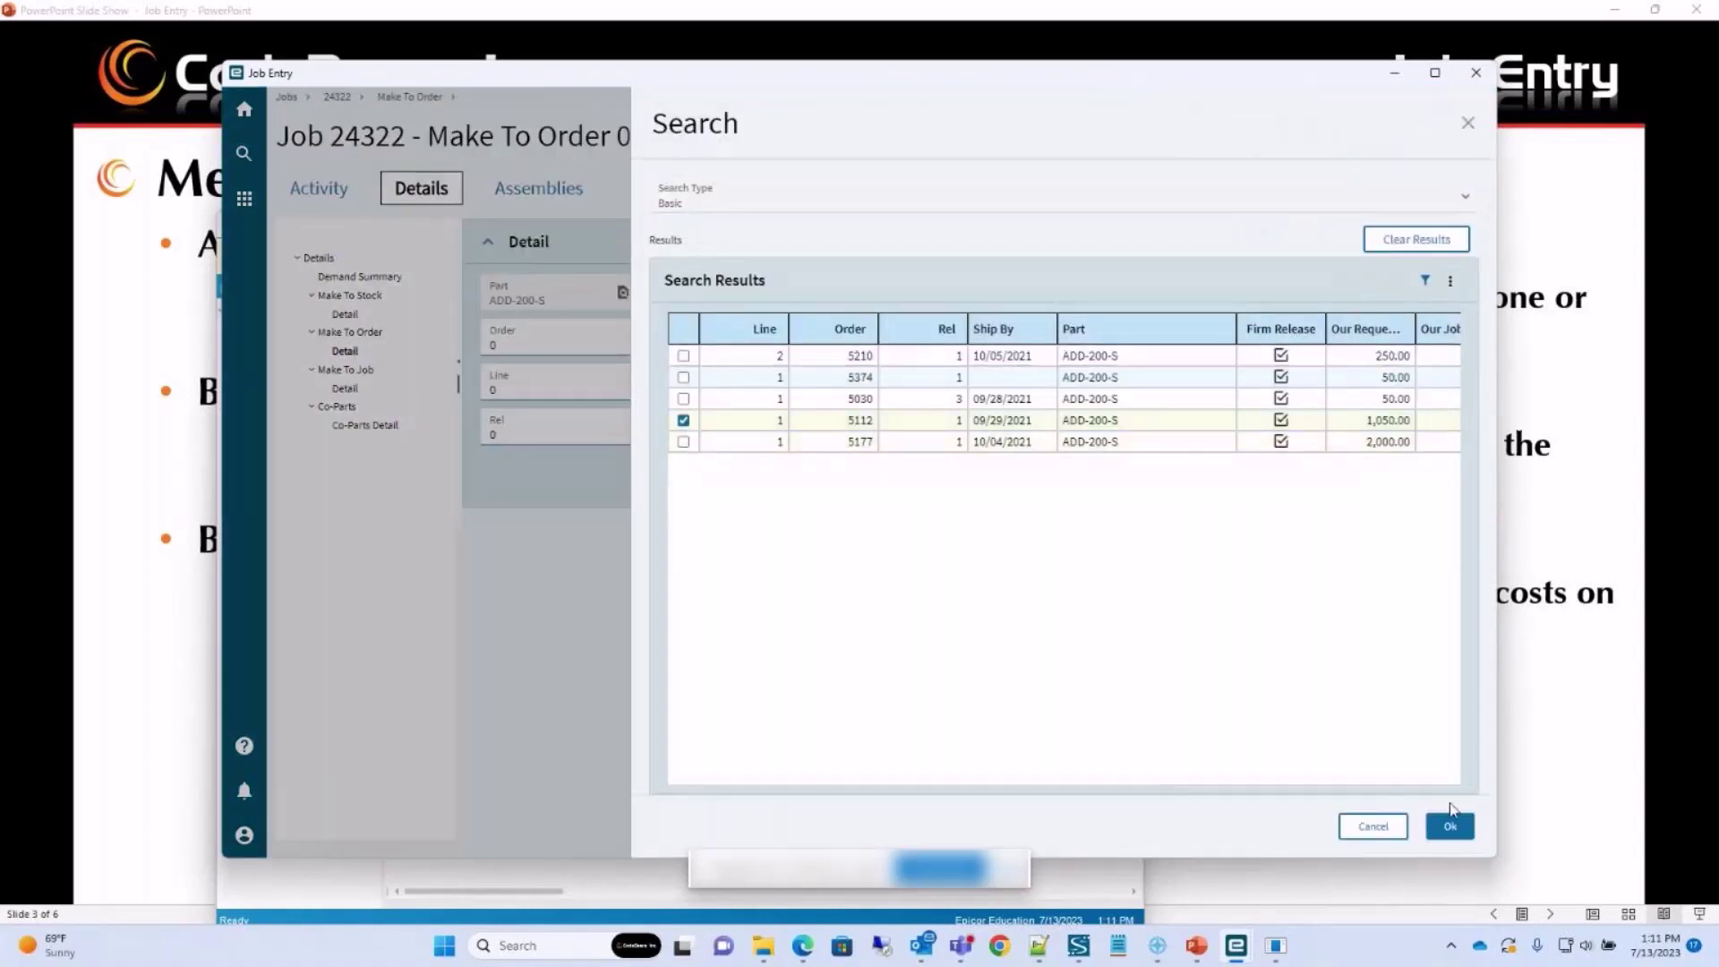
{"action": "left_click", "coordinate": [1451, 826]}
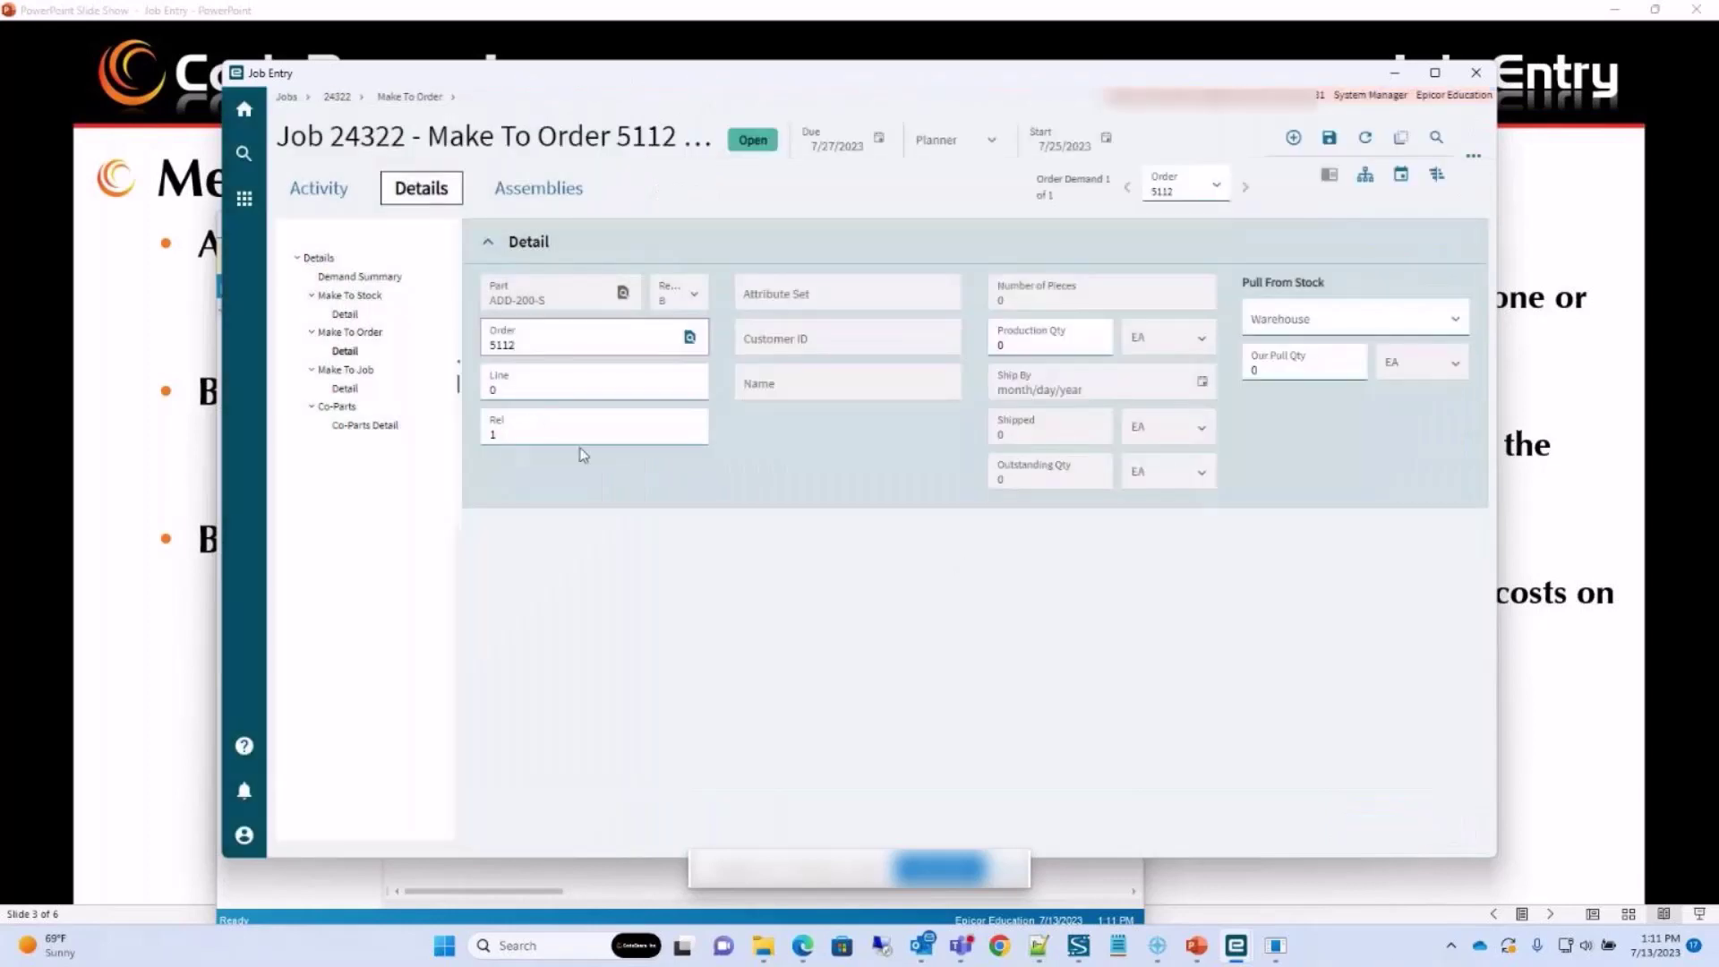
Try to set the make-to-order production quantity to 150, and discard the unsaved order demand by refreshing the record.
{"action": "left_click", "coordinate": [1032, 340]}
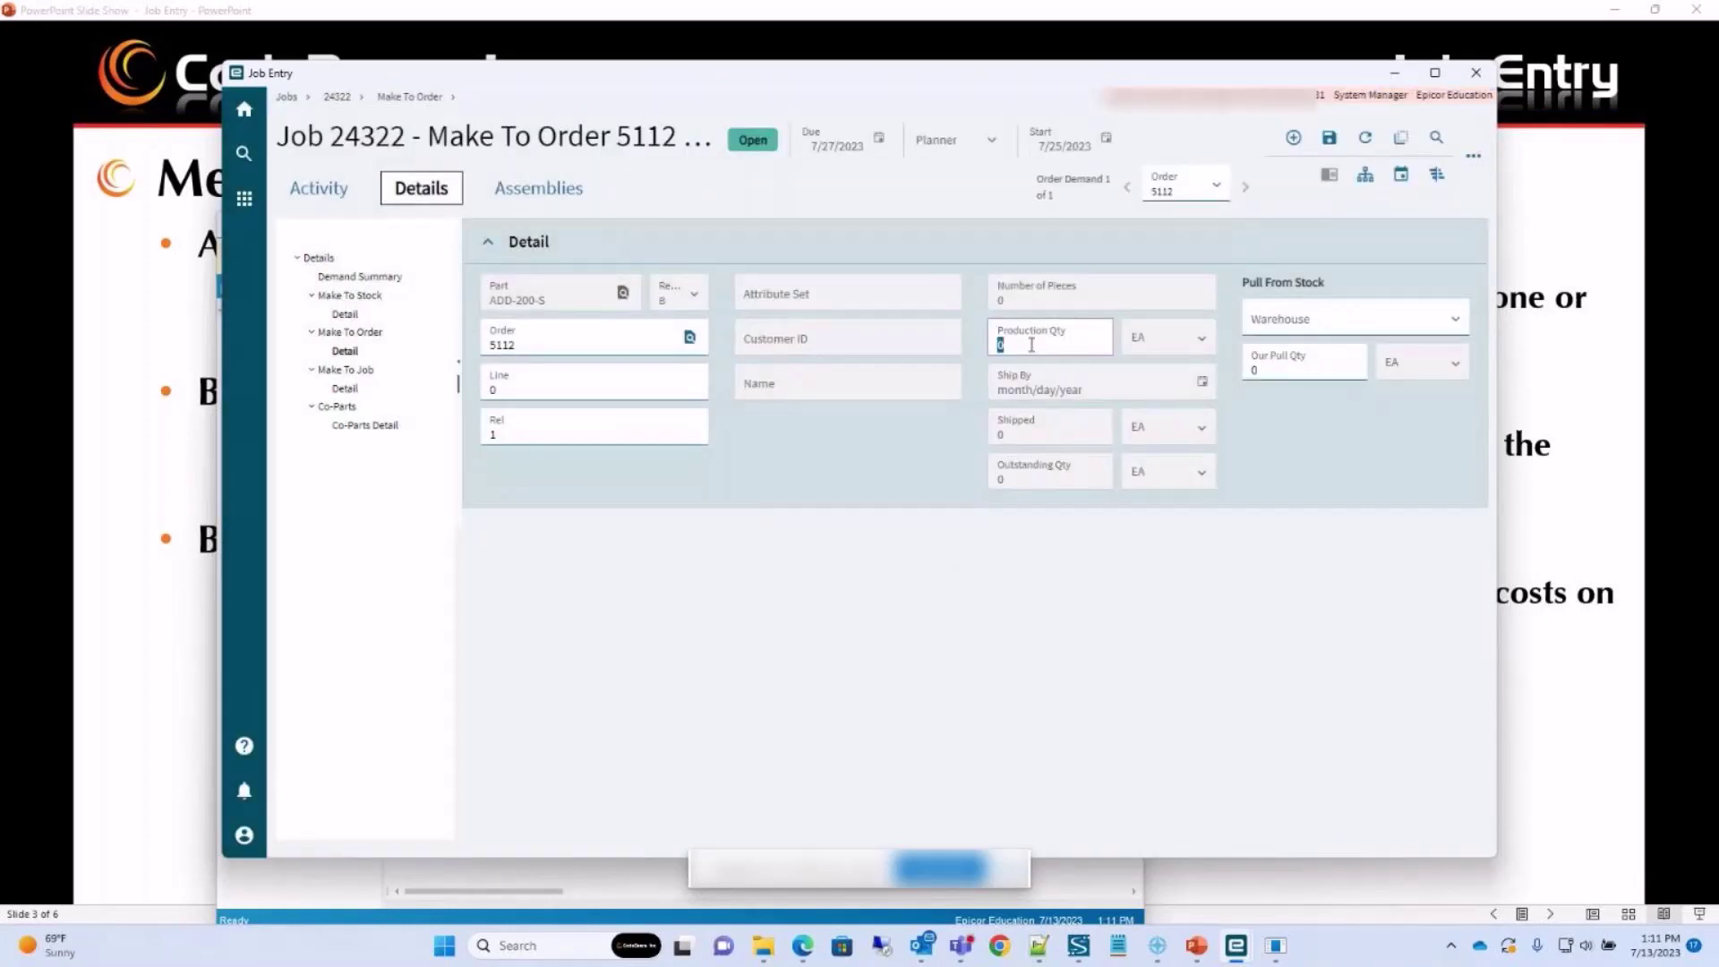
{"action": "type", "text": "150"}
{"action": "key", "text": "Tab"}
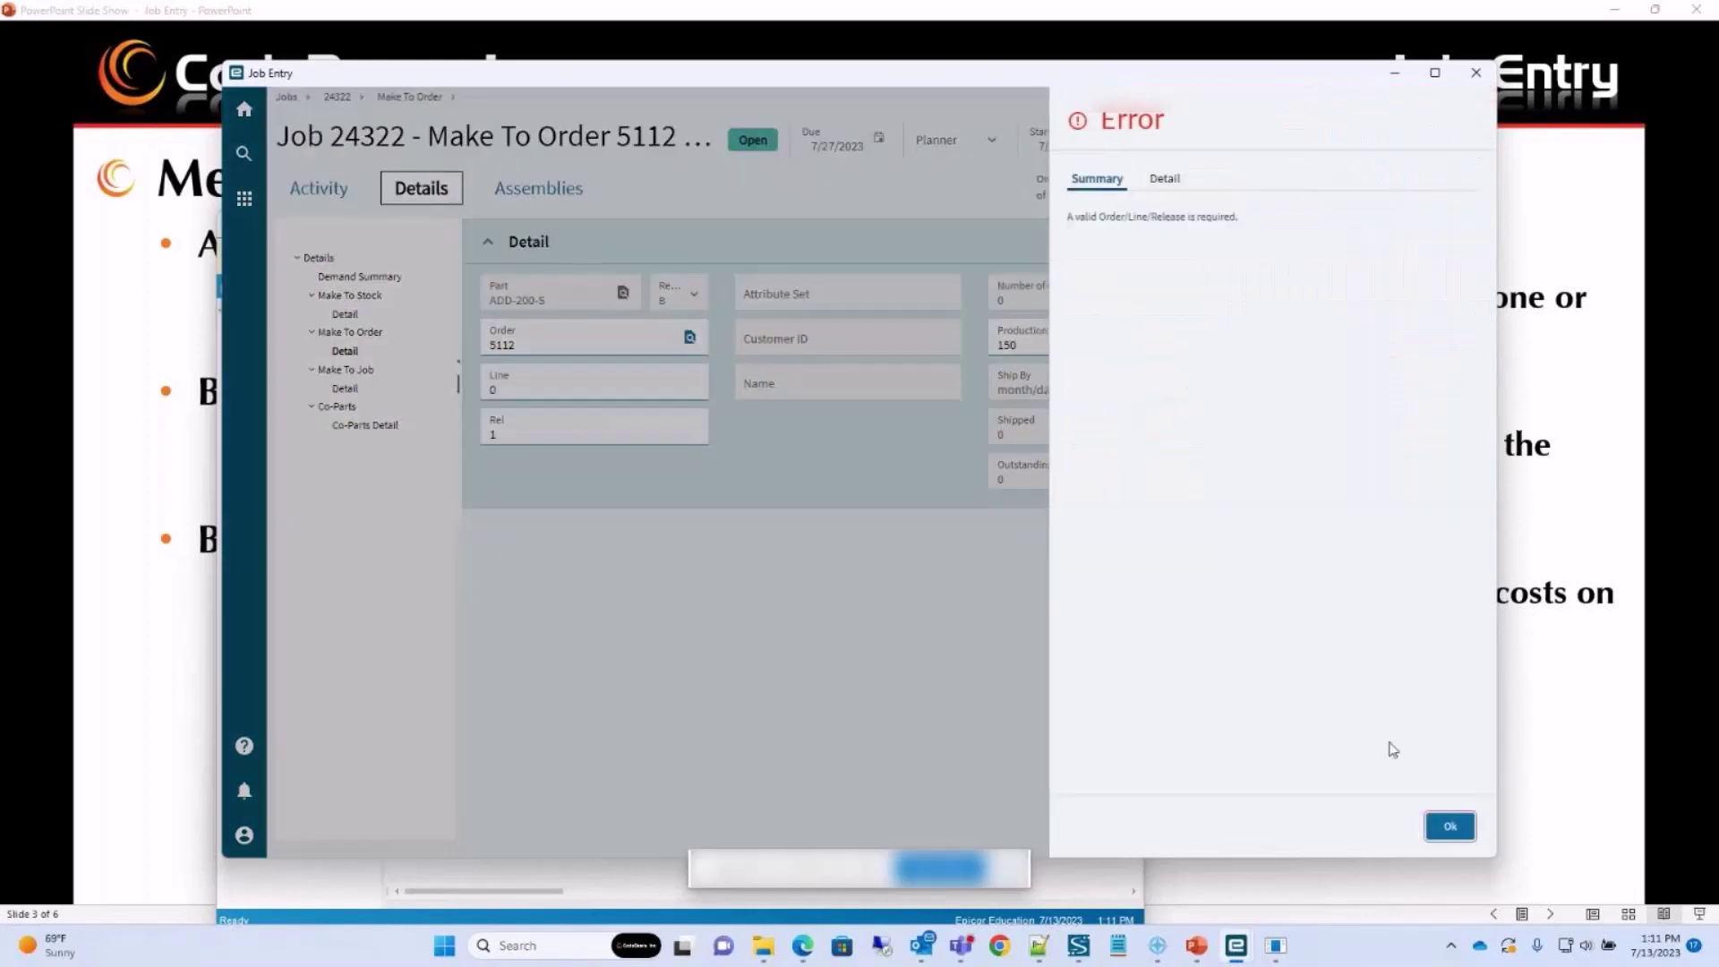
{"action": "left_click", "coordinate": [1449, 825]}
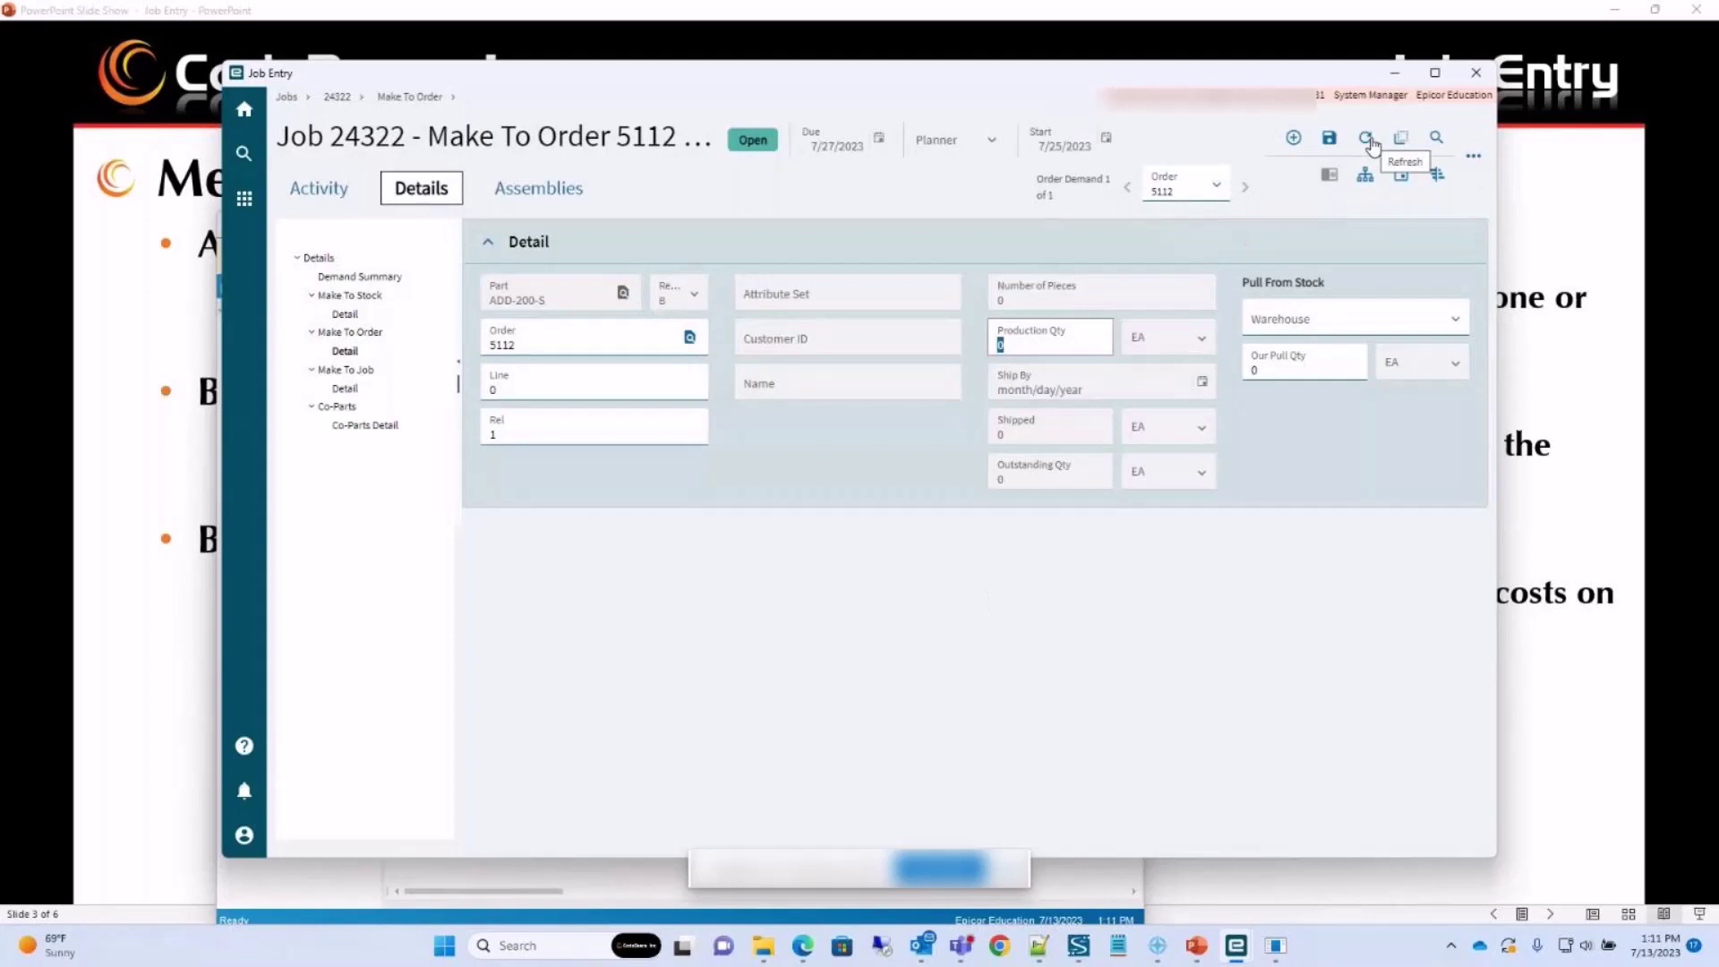
{"action": "left_click", "coordinate": [1367, 140]}
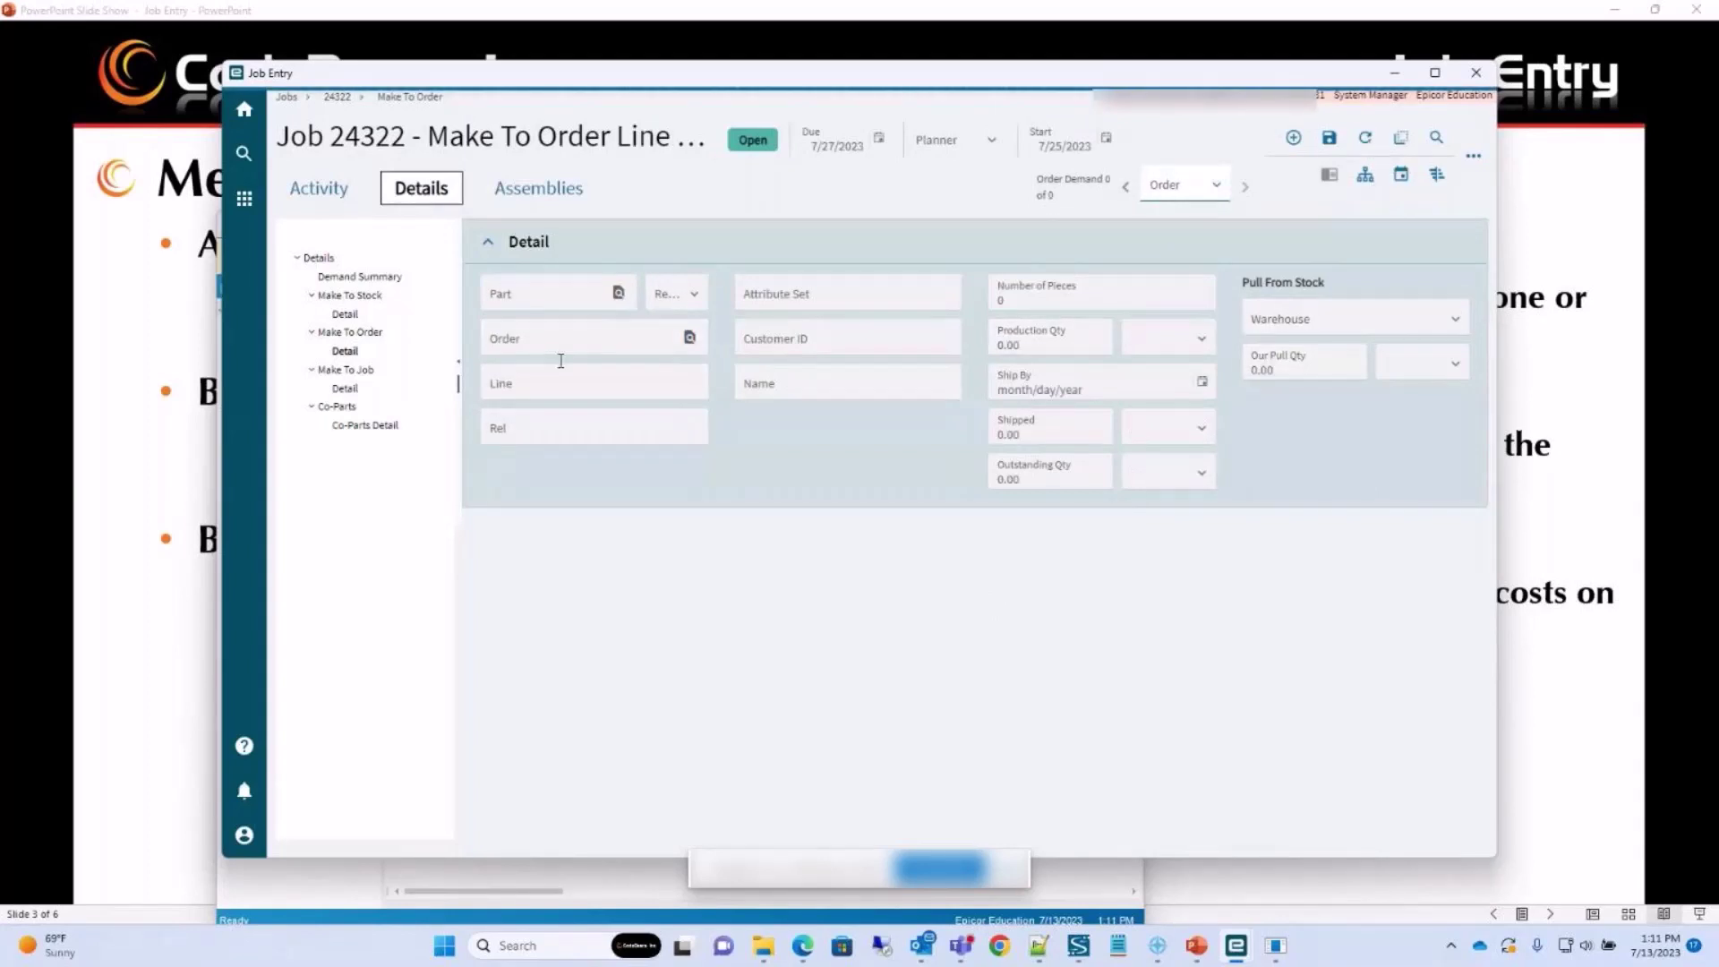
Add a make-to-job demand and pick job 2038, the DCD-300-GT gear train, as its target job.
{"action": "left_click", "coordinate": [351, 391]}
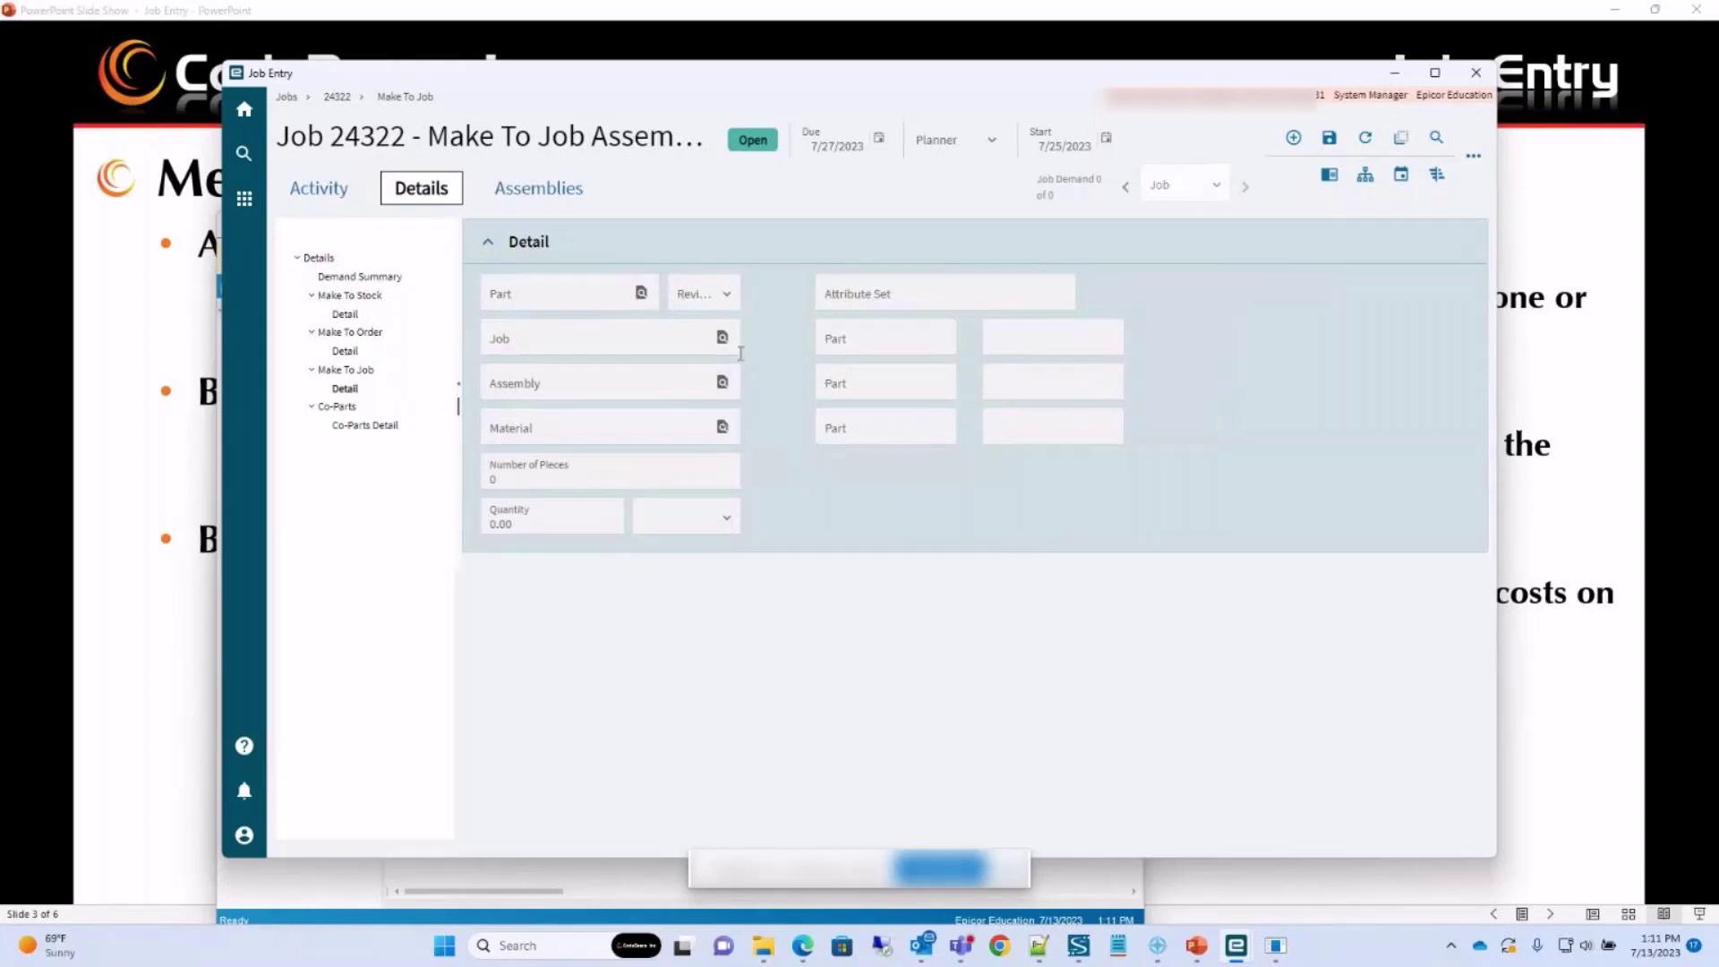
{"action": "left_click", "coordinate": [1293, 137]}
{"action": "left_click", "coordinate": [721, 339]}
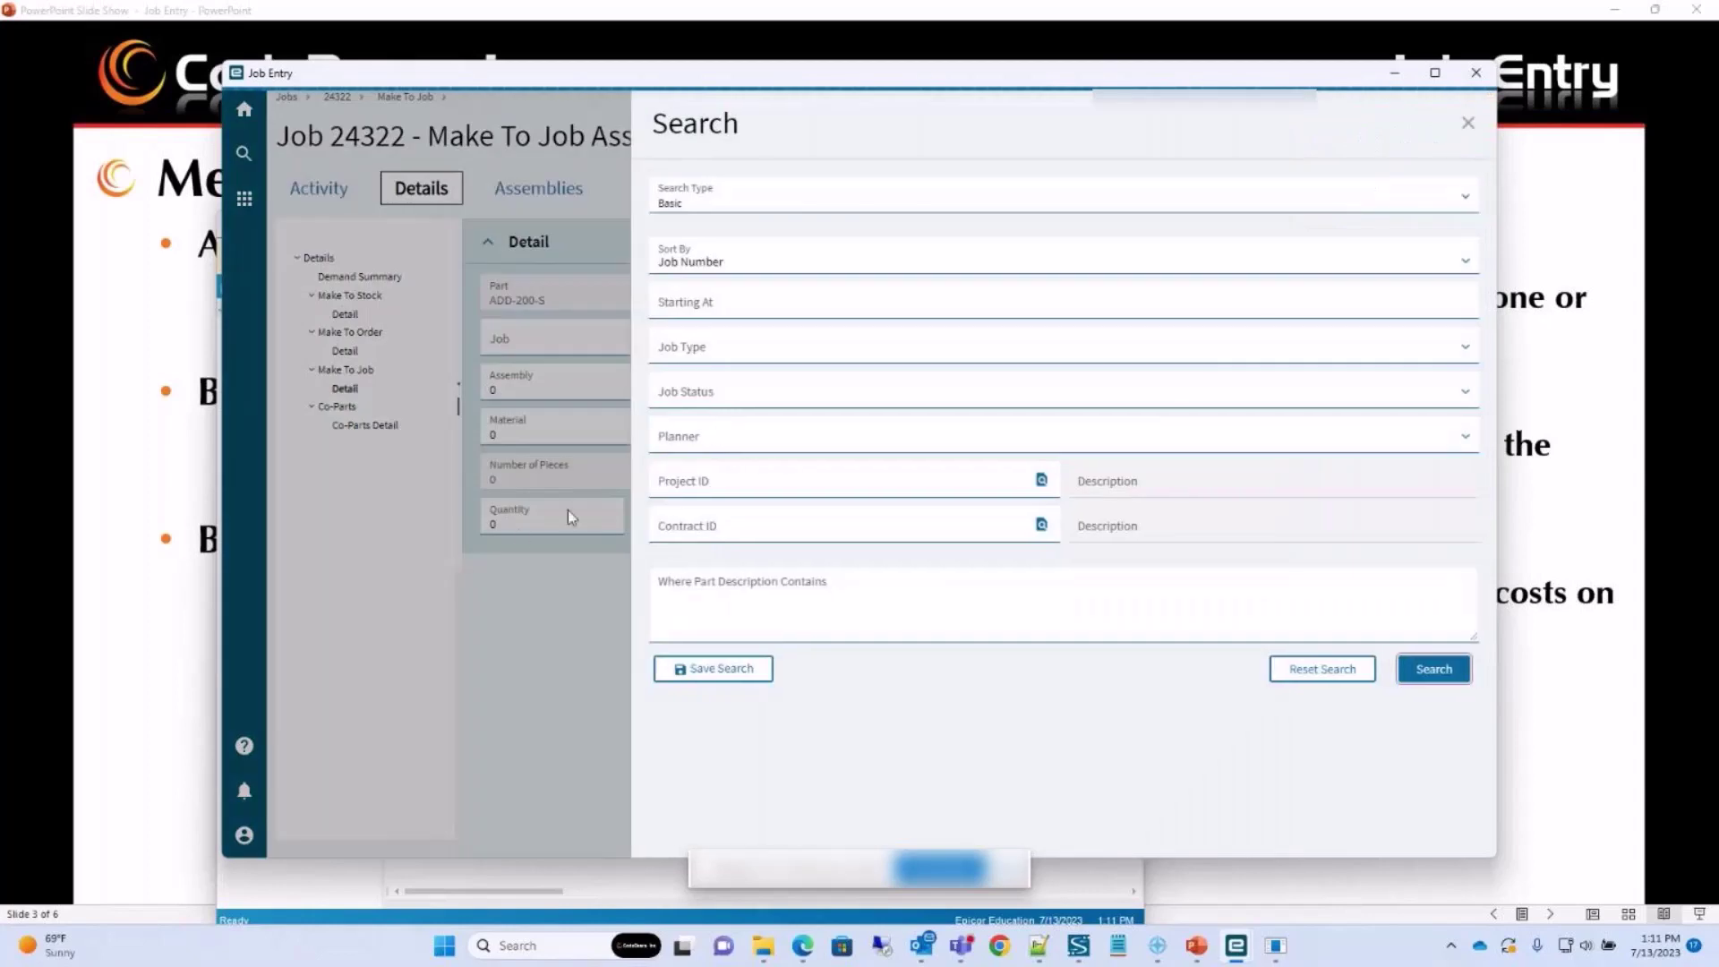
{"action": "left_click", "coordinate": [1433, 670]}
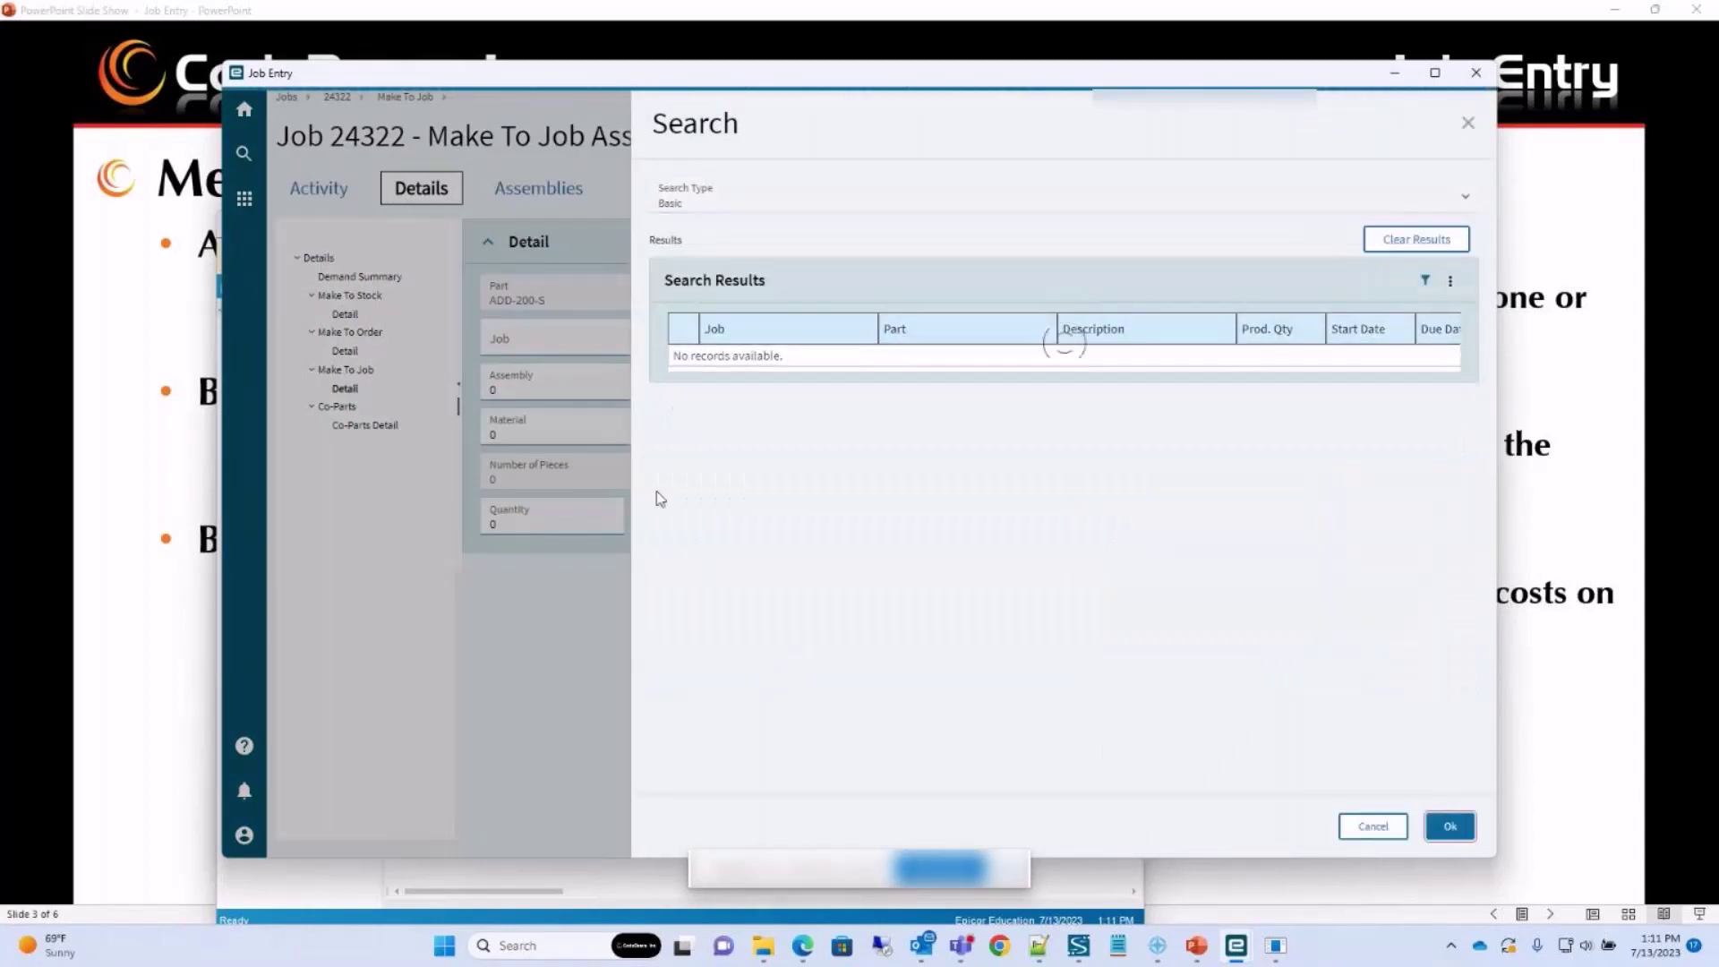
{"action": "left_click", "coordinate": [684, 486]}
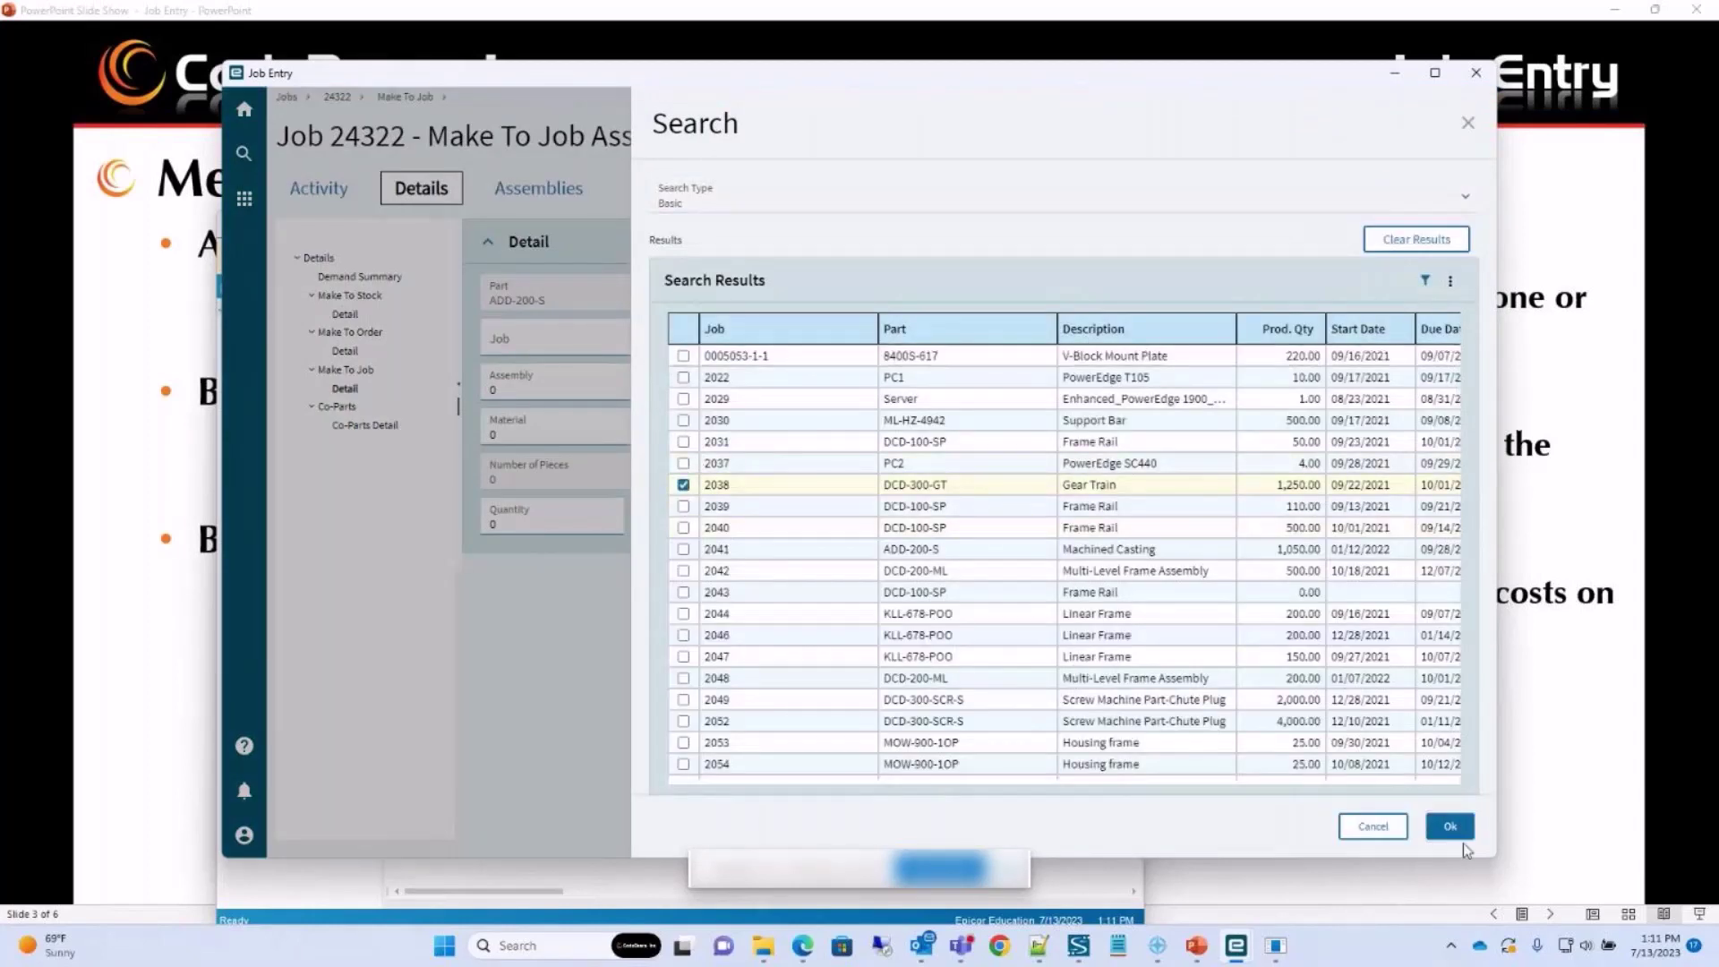
{"action": "left_click", "coordinate": [1450, 826]}
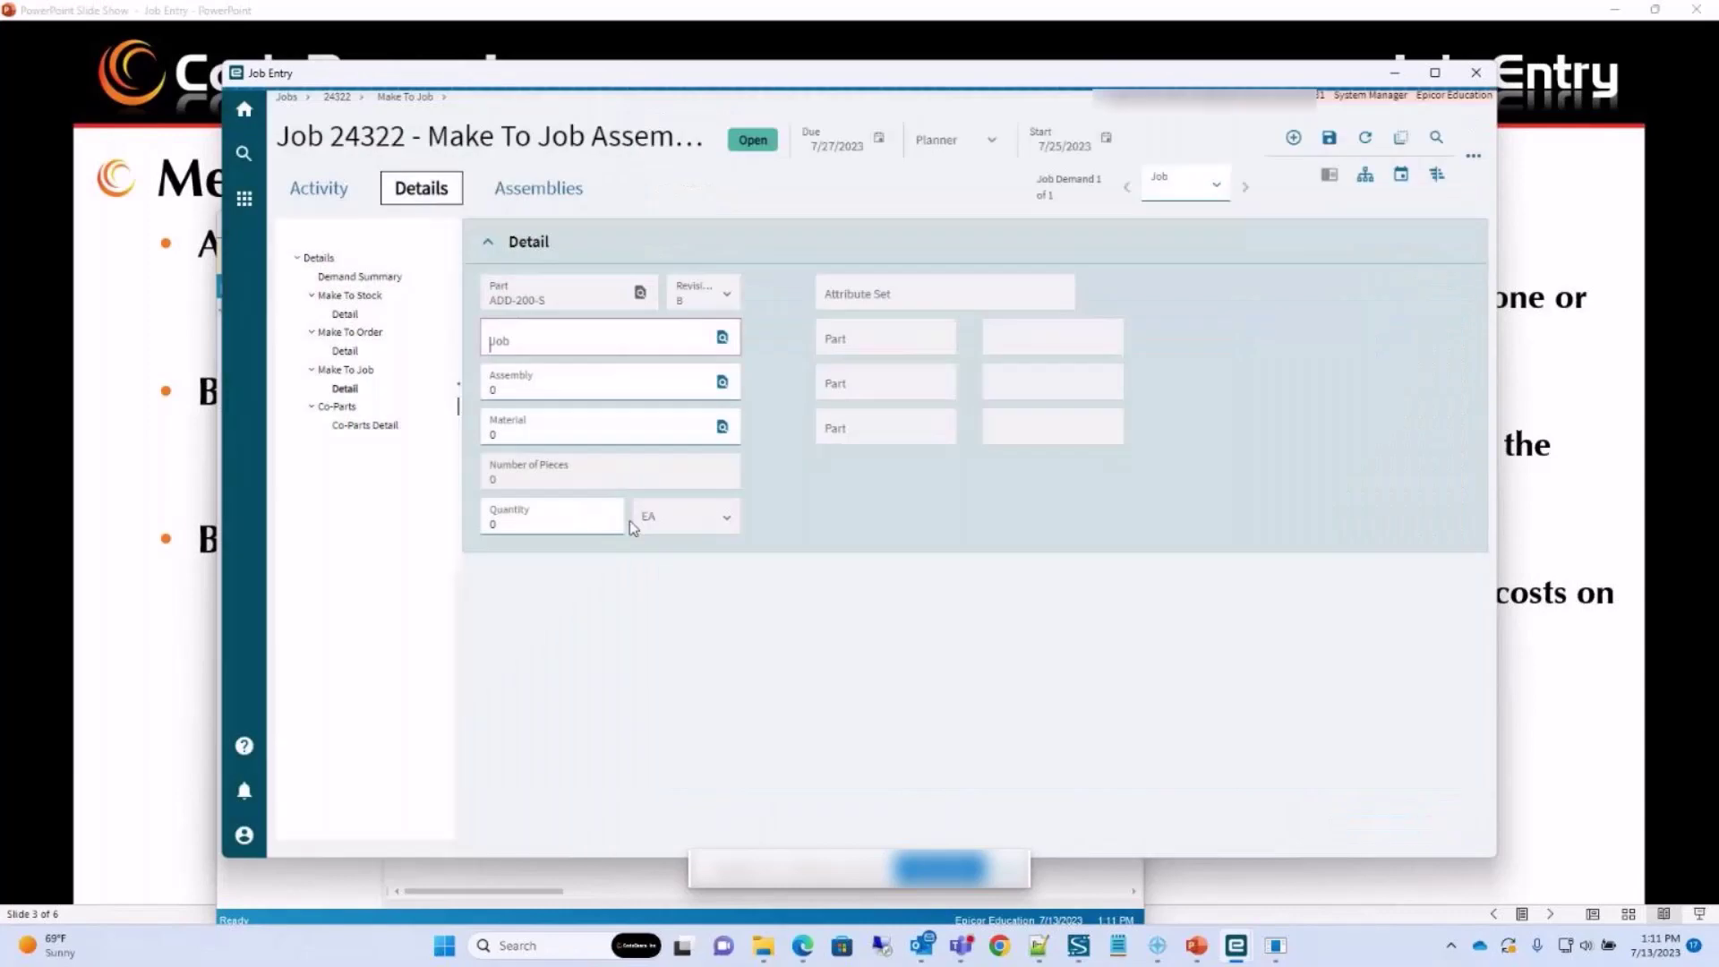
Search the target job's materials, and change the make-to-job demand's target to job 2059, the MOW-900-1OP housing frame.
{"action": "left_click", "coordinate": [722, 426]}
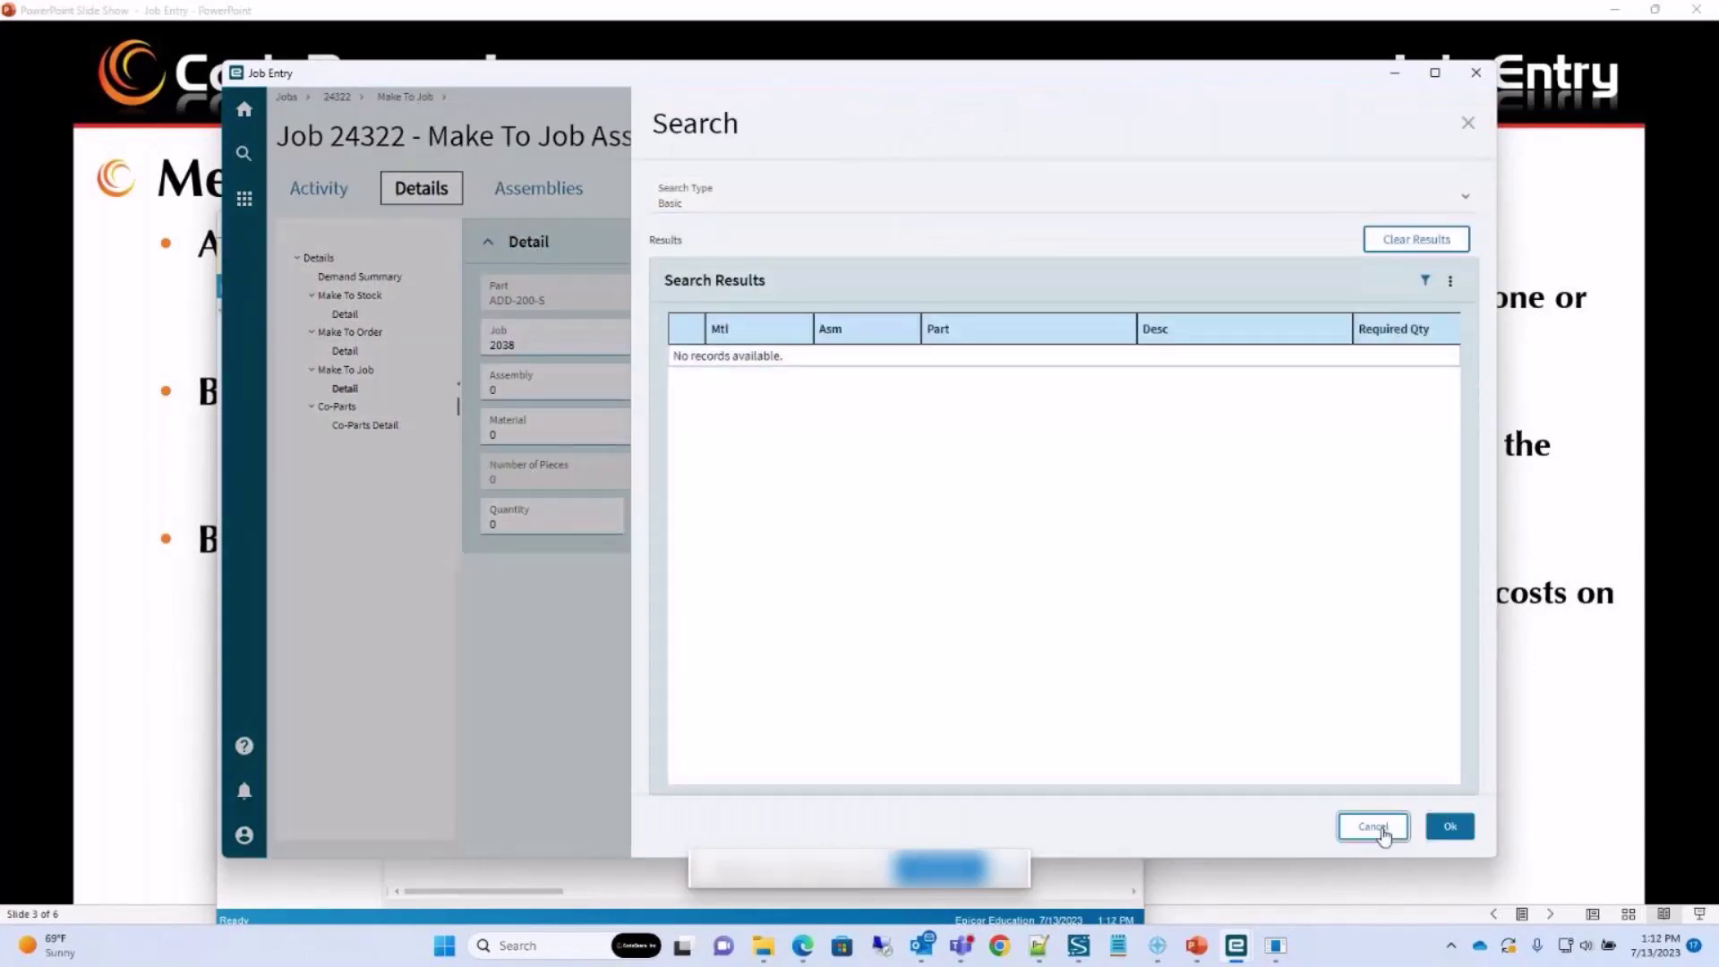
{"action": "left_click", "coordinate": [1377, 826]}
{"action": "left_click", "coordinate": [722, 426]}
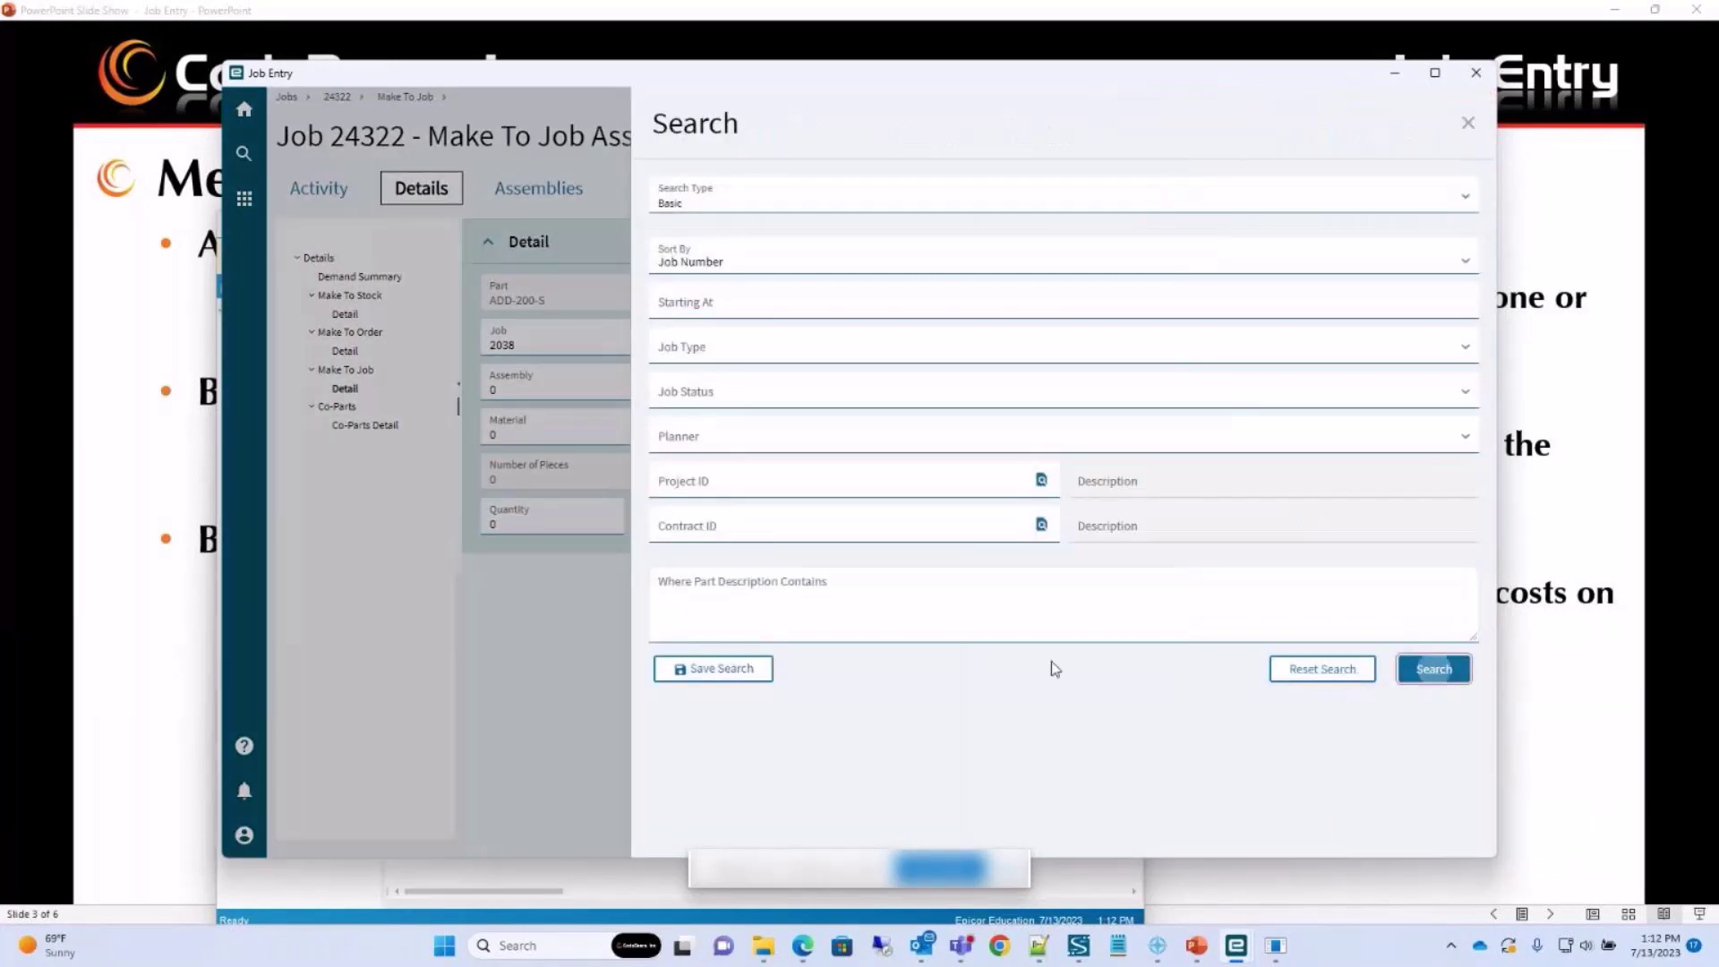
{"action": "scroll", "coordinate": [691, 681], "scroll_direction": "down", "scroll_amount": 5}
{"action": "scroll", "coordinate": [691, 654], "scroll_direction": "up", "scroll_amount": 3}
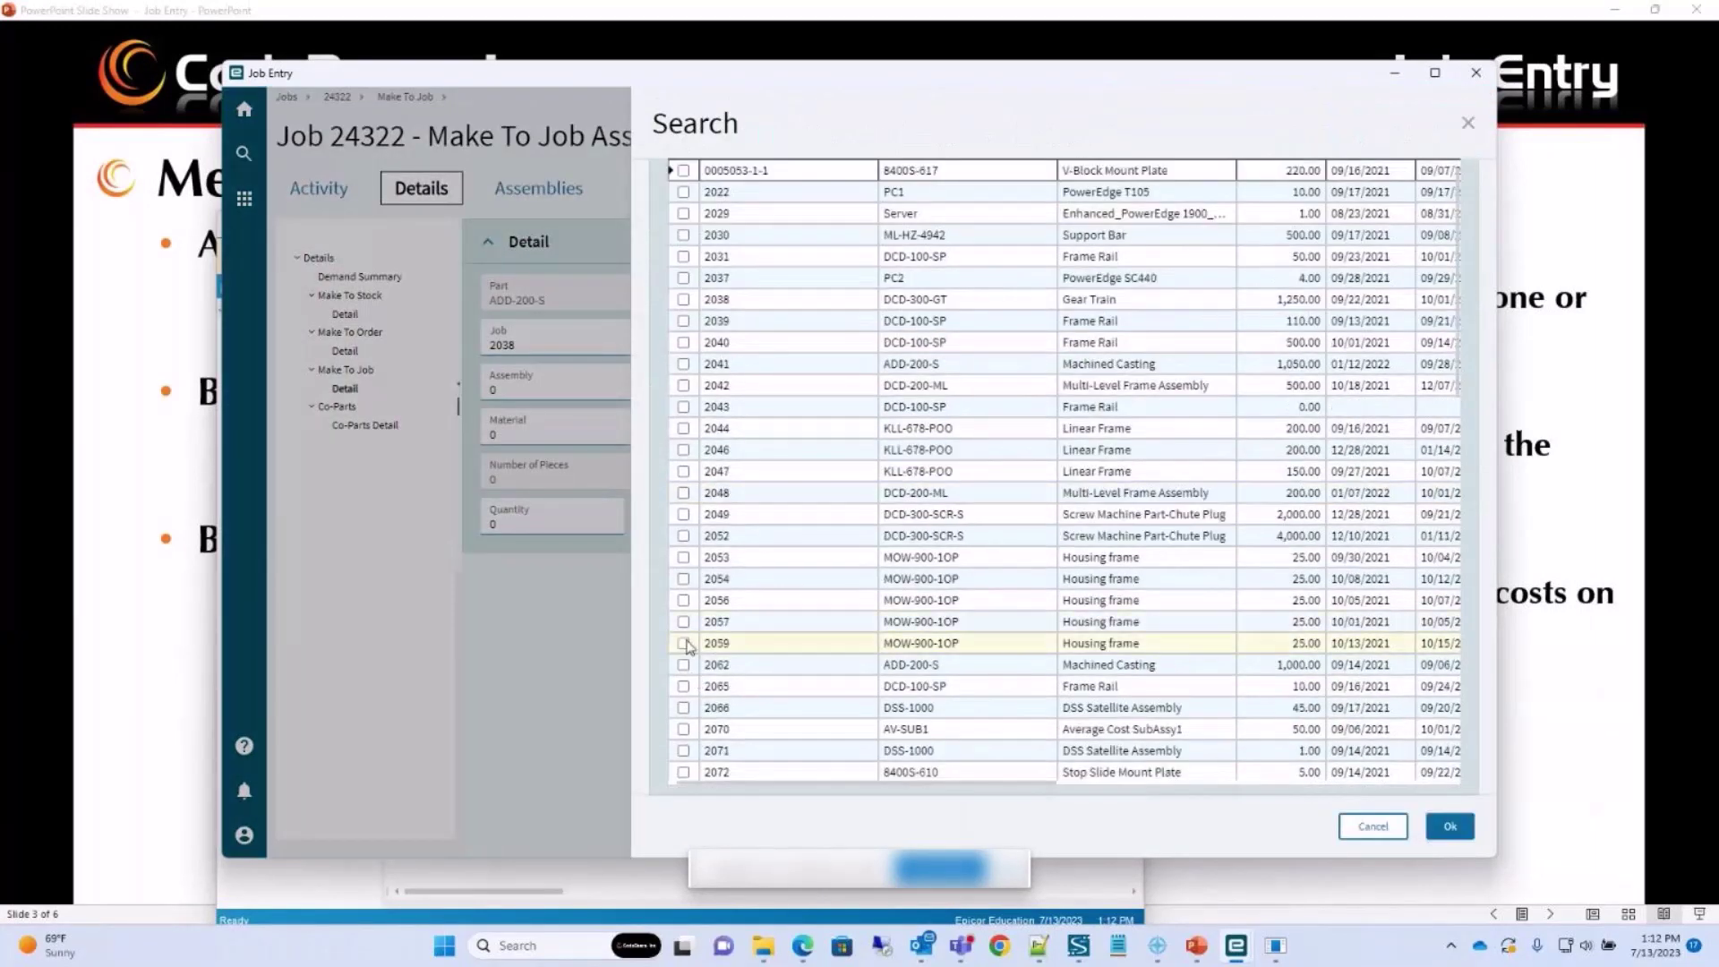
{"action": "left_click", "coordinate": [683, 643]}
{"action": "left_click", "coordinate": [1450, 826]}
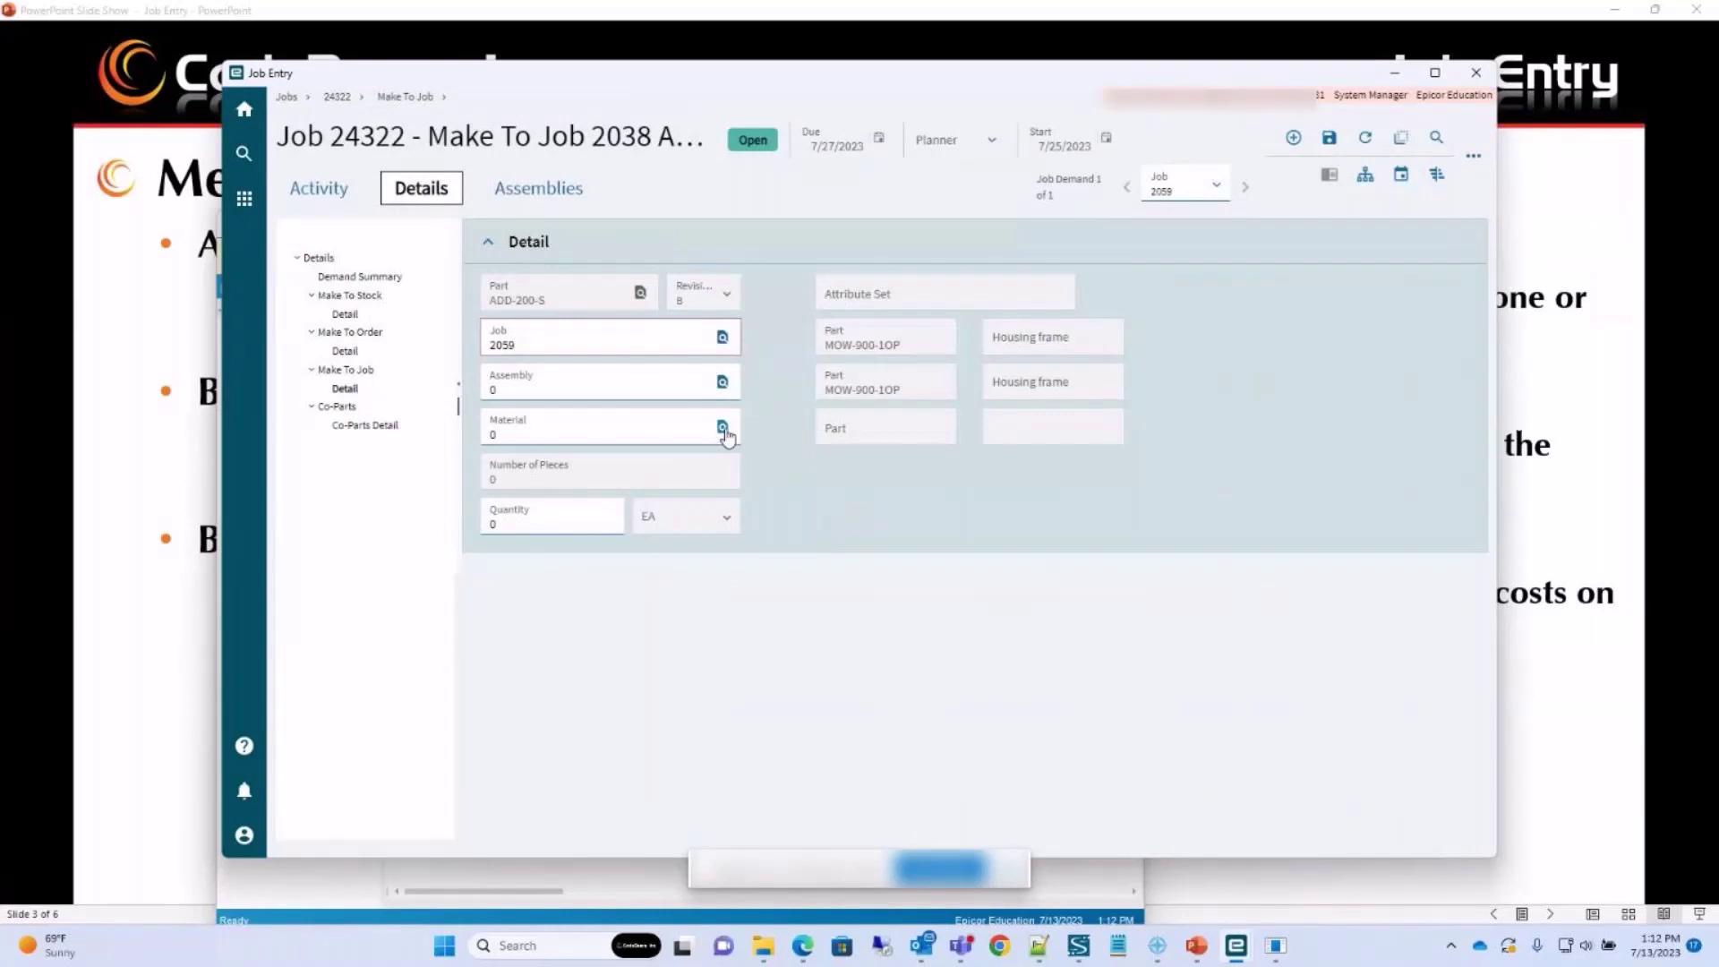
Search the materials of job 2059 for the make-to-job demand, and leave the search without picking one.
{"action": "left_click", "coordinate": [722, 427]}
{"action": "left_click", "coordinate": [1424, 302]}
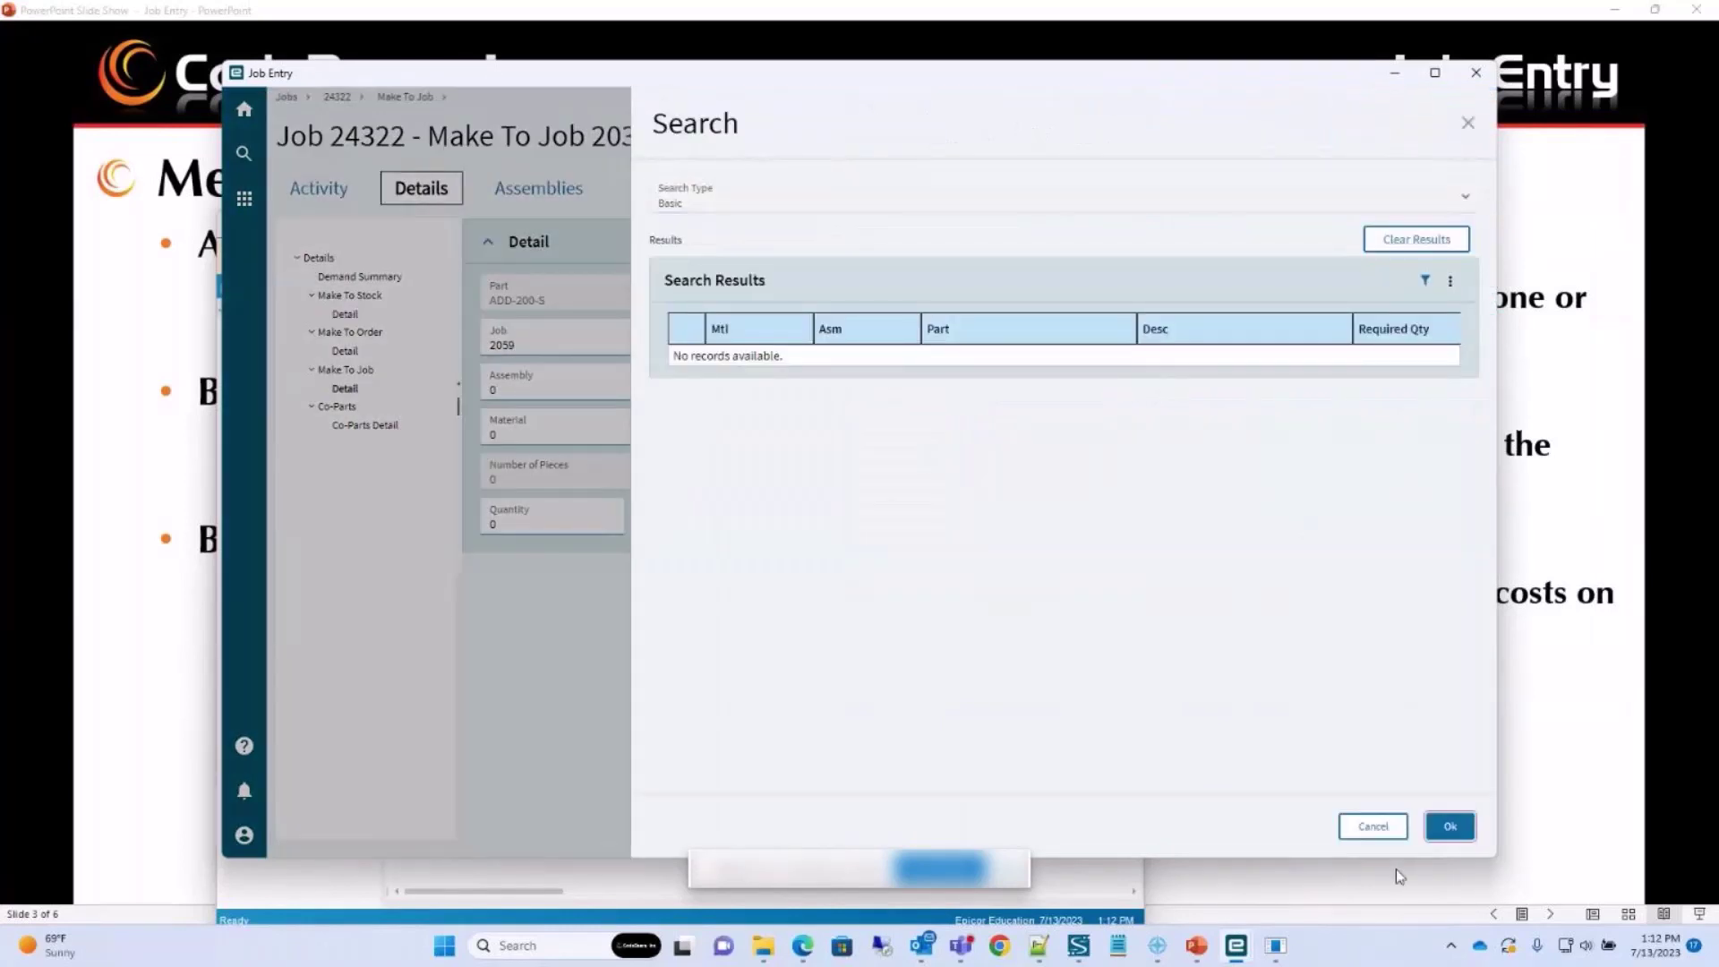
{"action": "left_click", "coordinate": [1373, 826]}
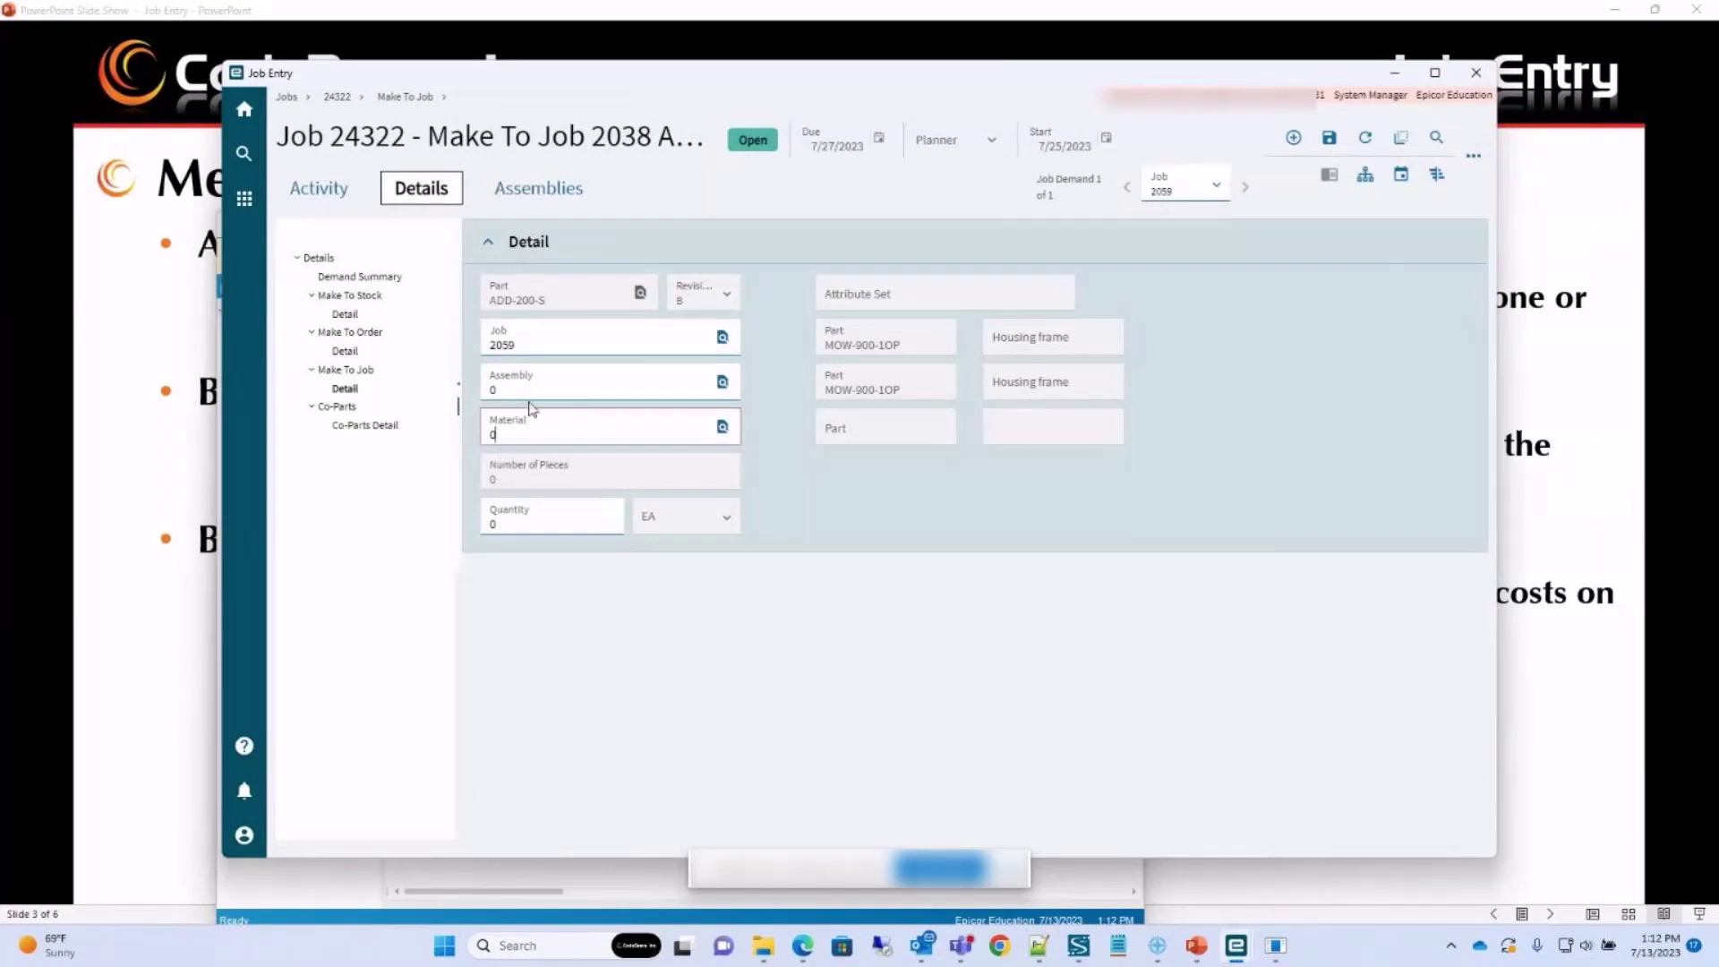
Discard the unsaved make-to-job demand by refreshing the record, and return to the main details of job 24322.
{"action": "left_click", "coordinate": [509, 527]}
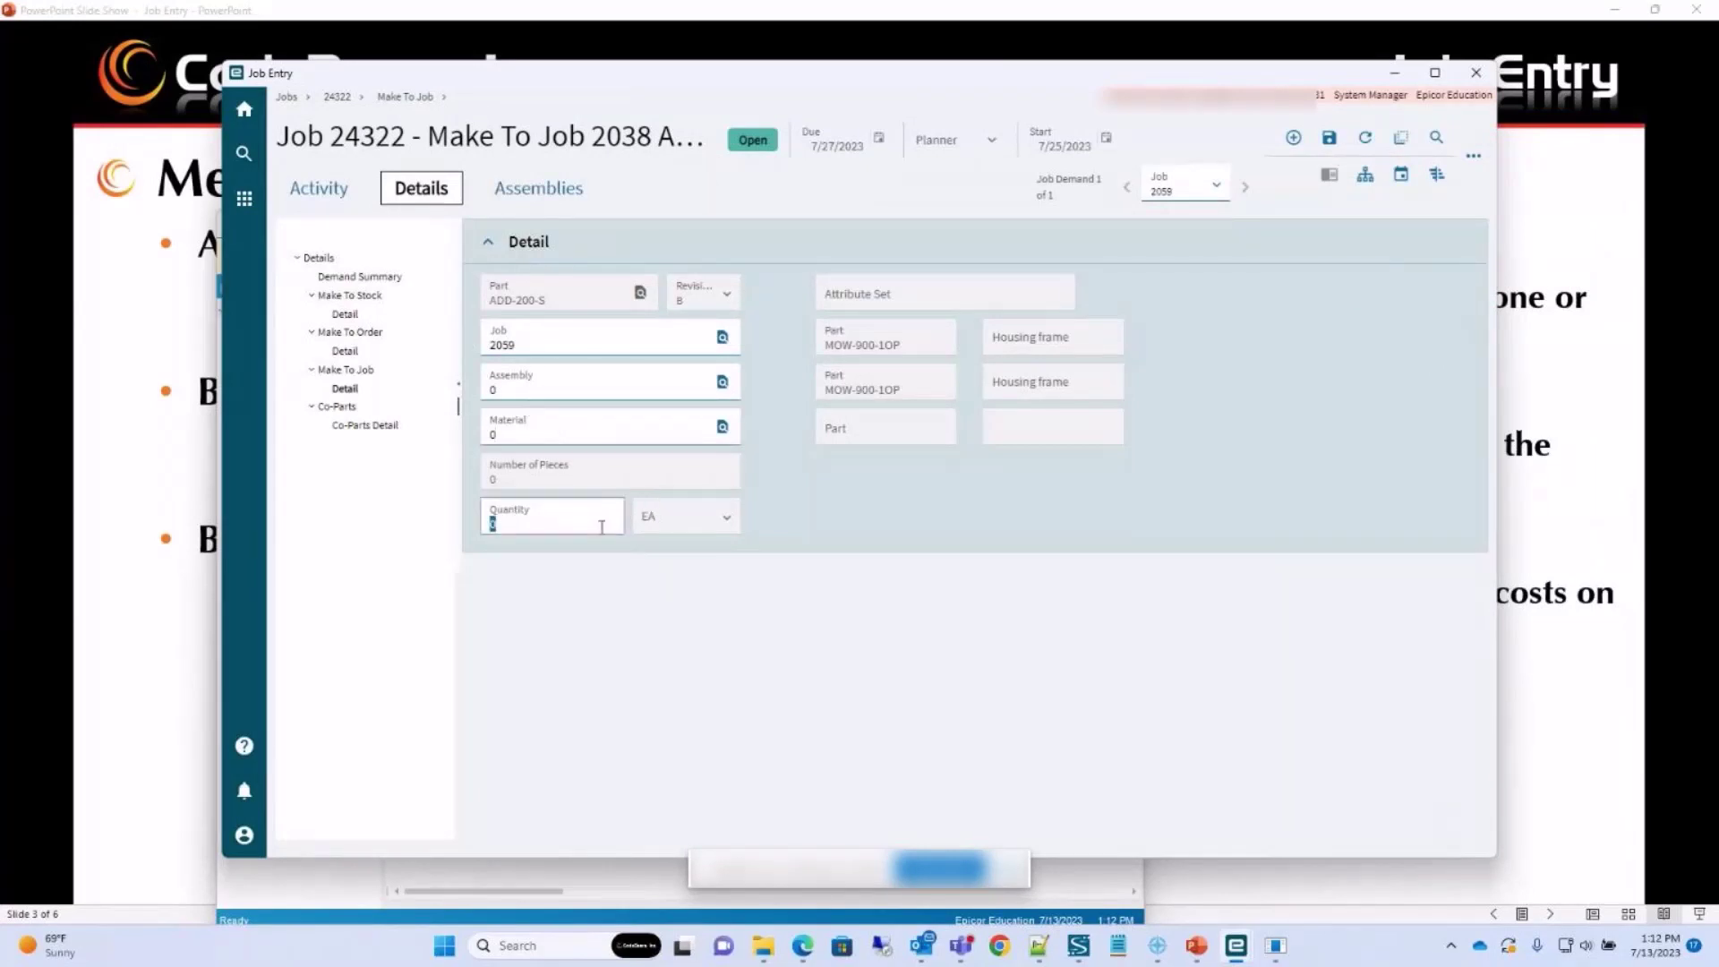
{"action": "left_click", "coordinate": [1365, 138]}
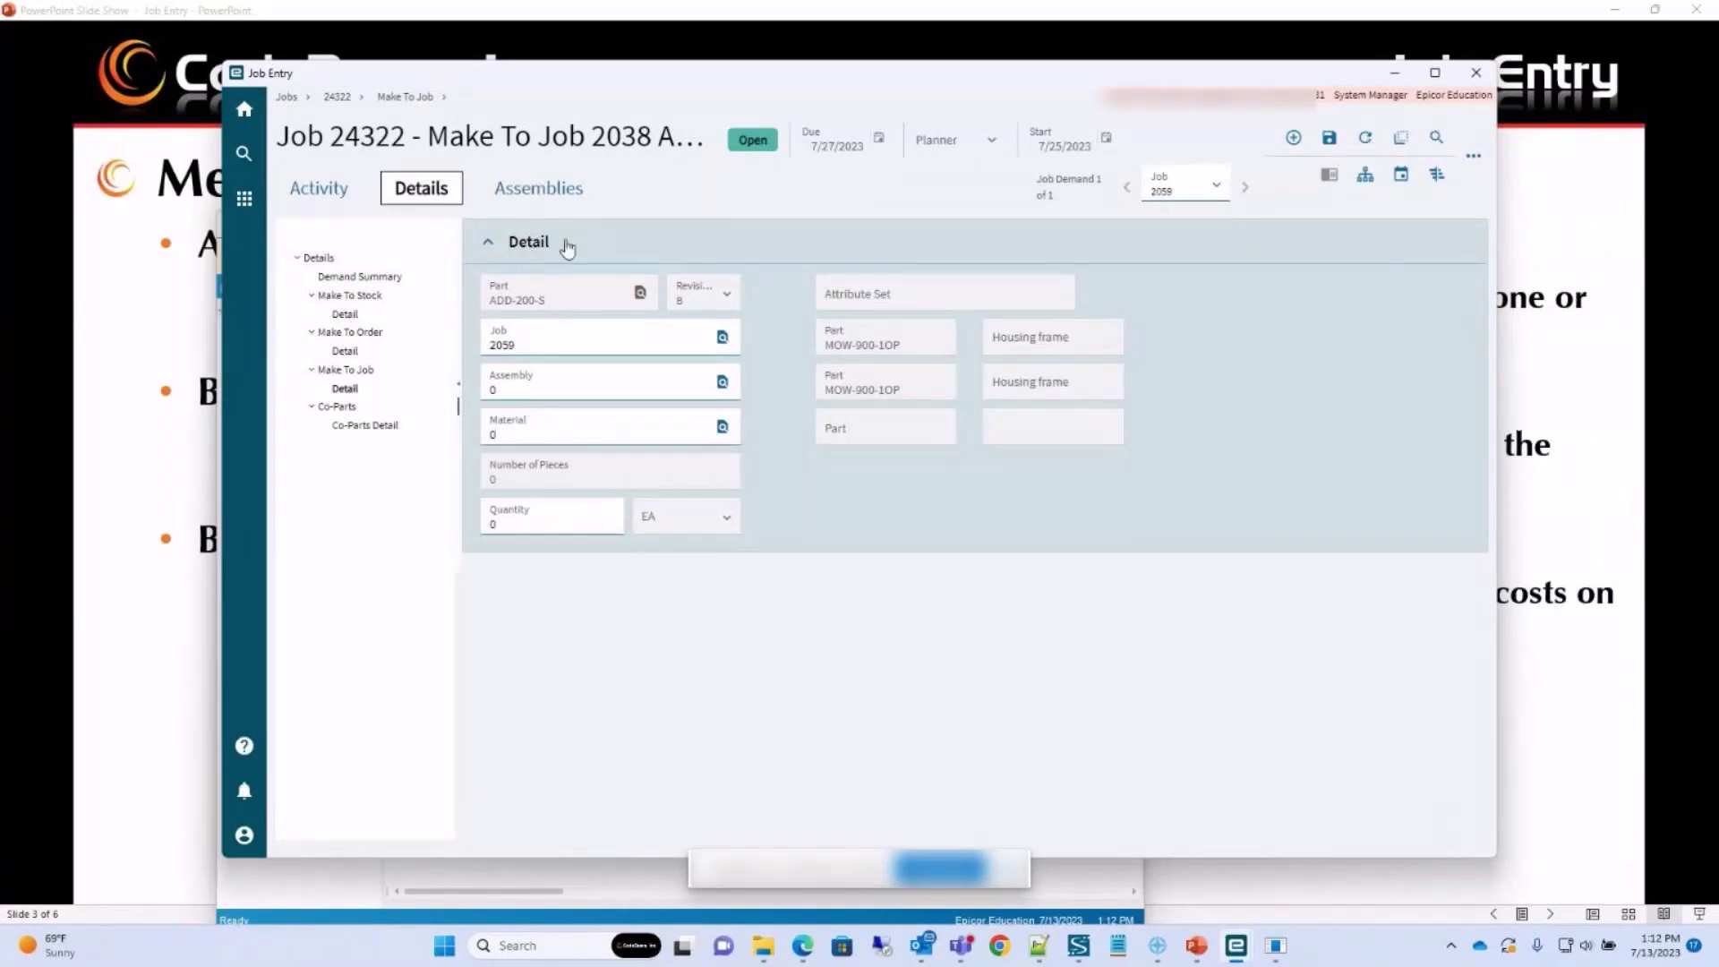
{"action": "left_click", "coordinate": [324, 259]}
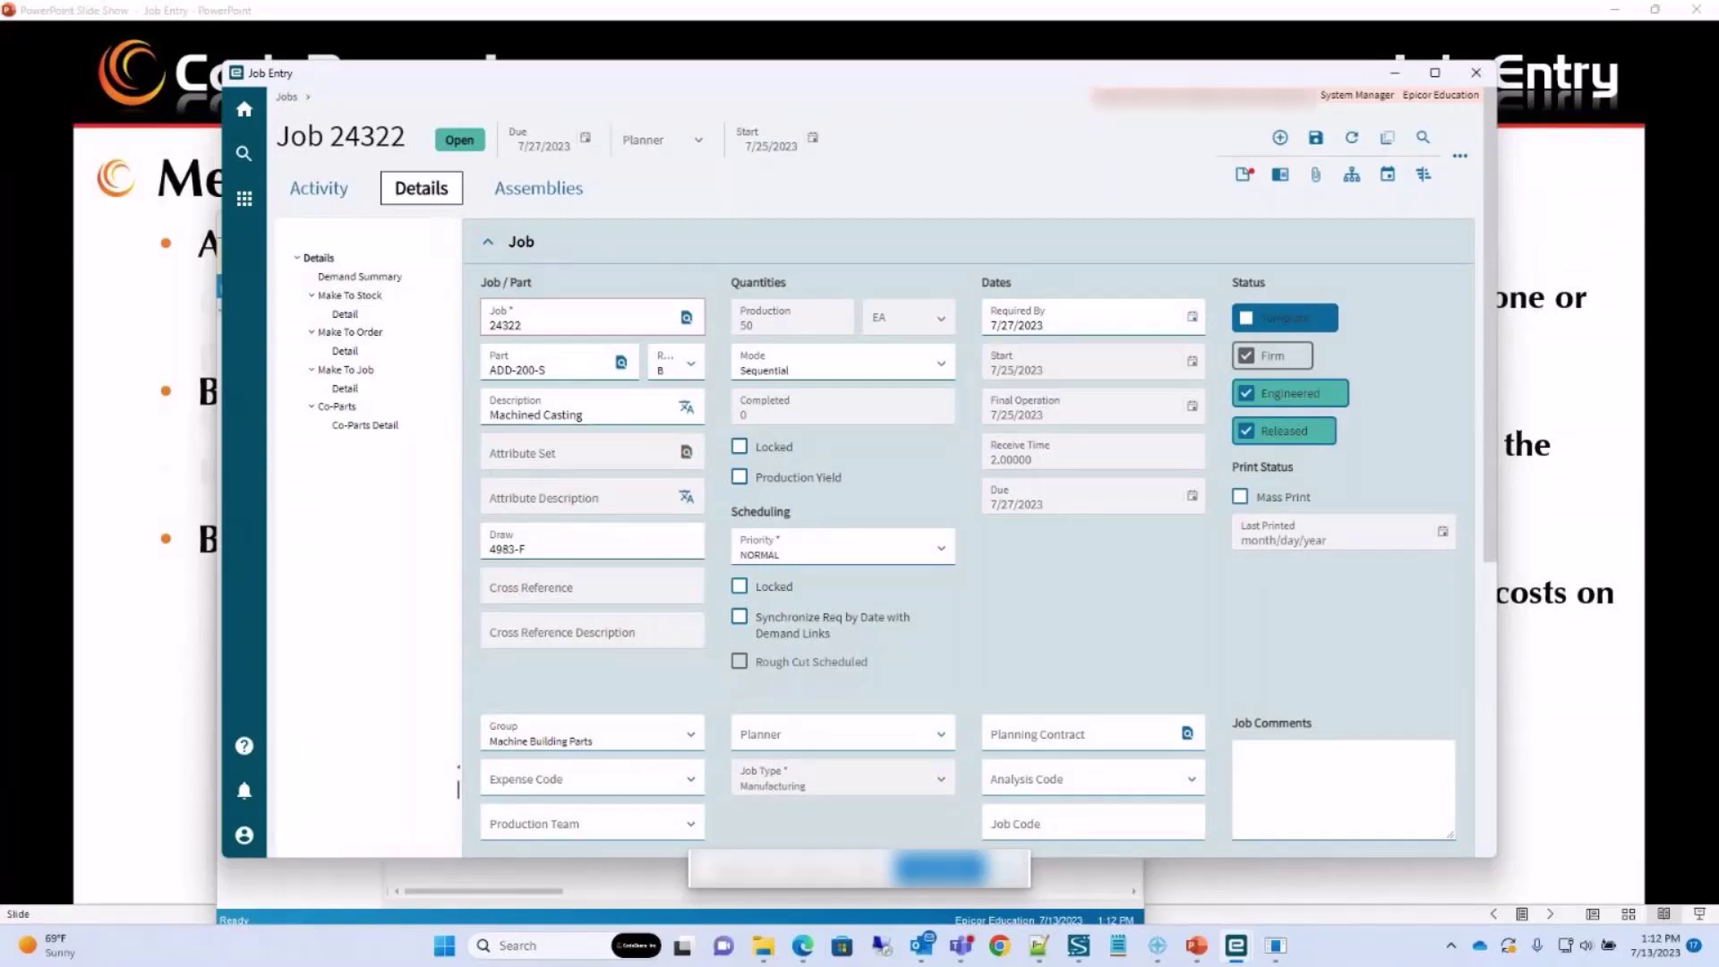
{"action": "key", "text": "Right"}
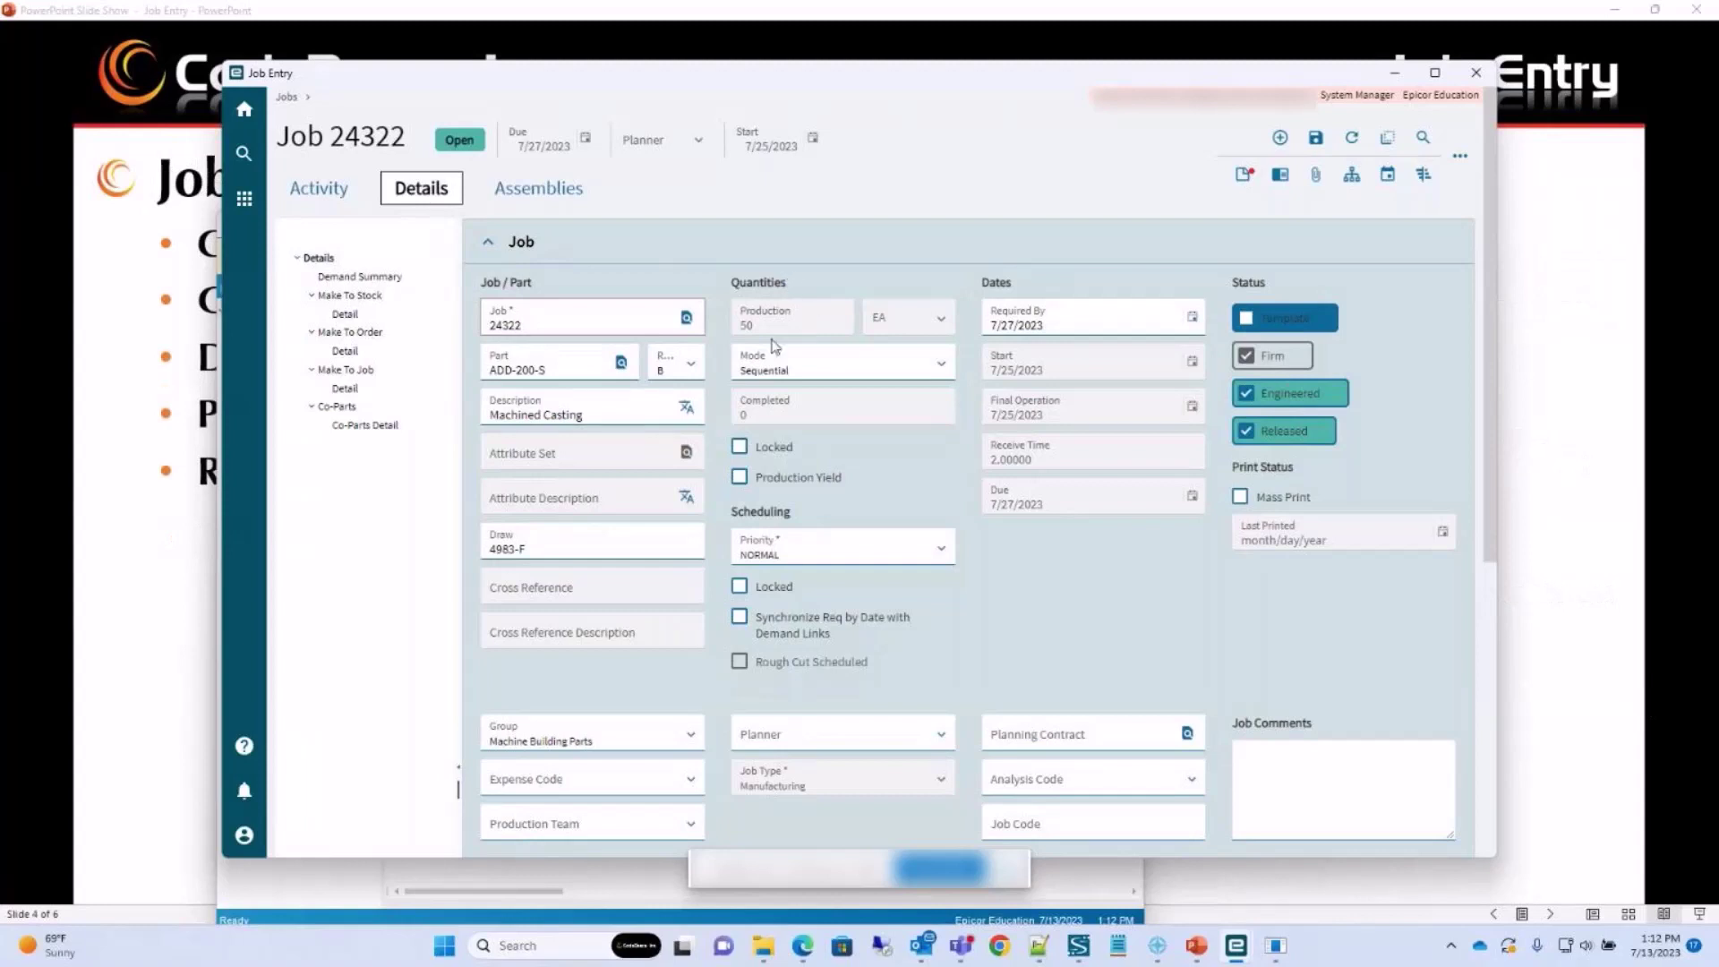
Review the job's production mode and scheduling priority choices, and look over its remaining detail fields and demand sections.
{"action": "left_click", "coordinate": [942, 369]}
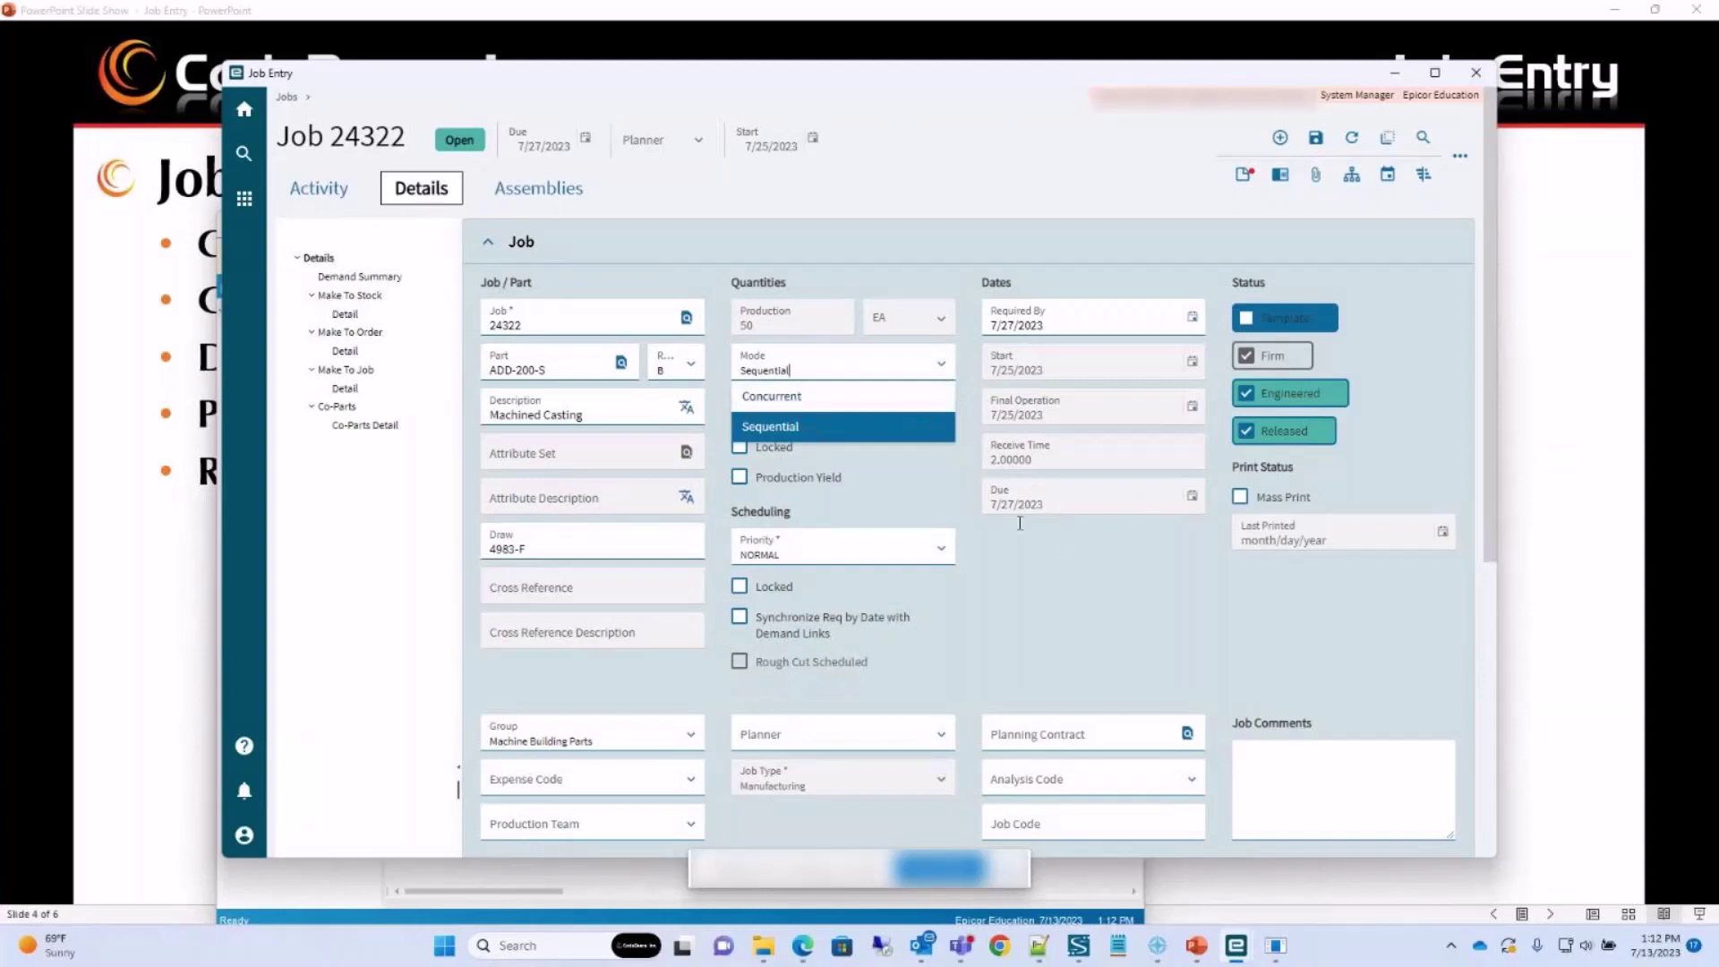
{"action": "left_click", "coordinate": [1044, 556]}
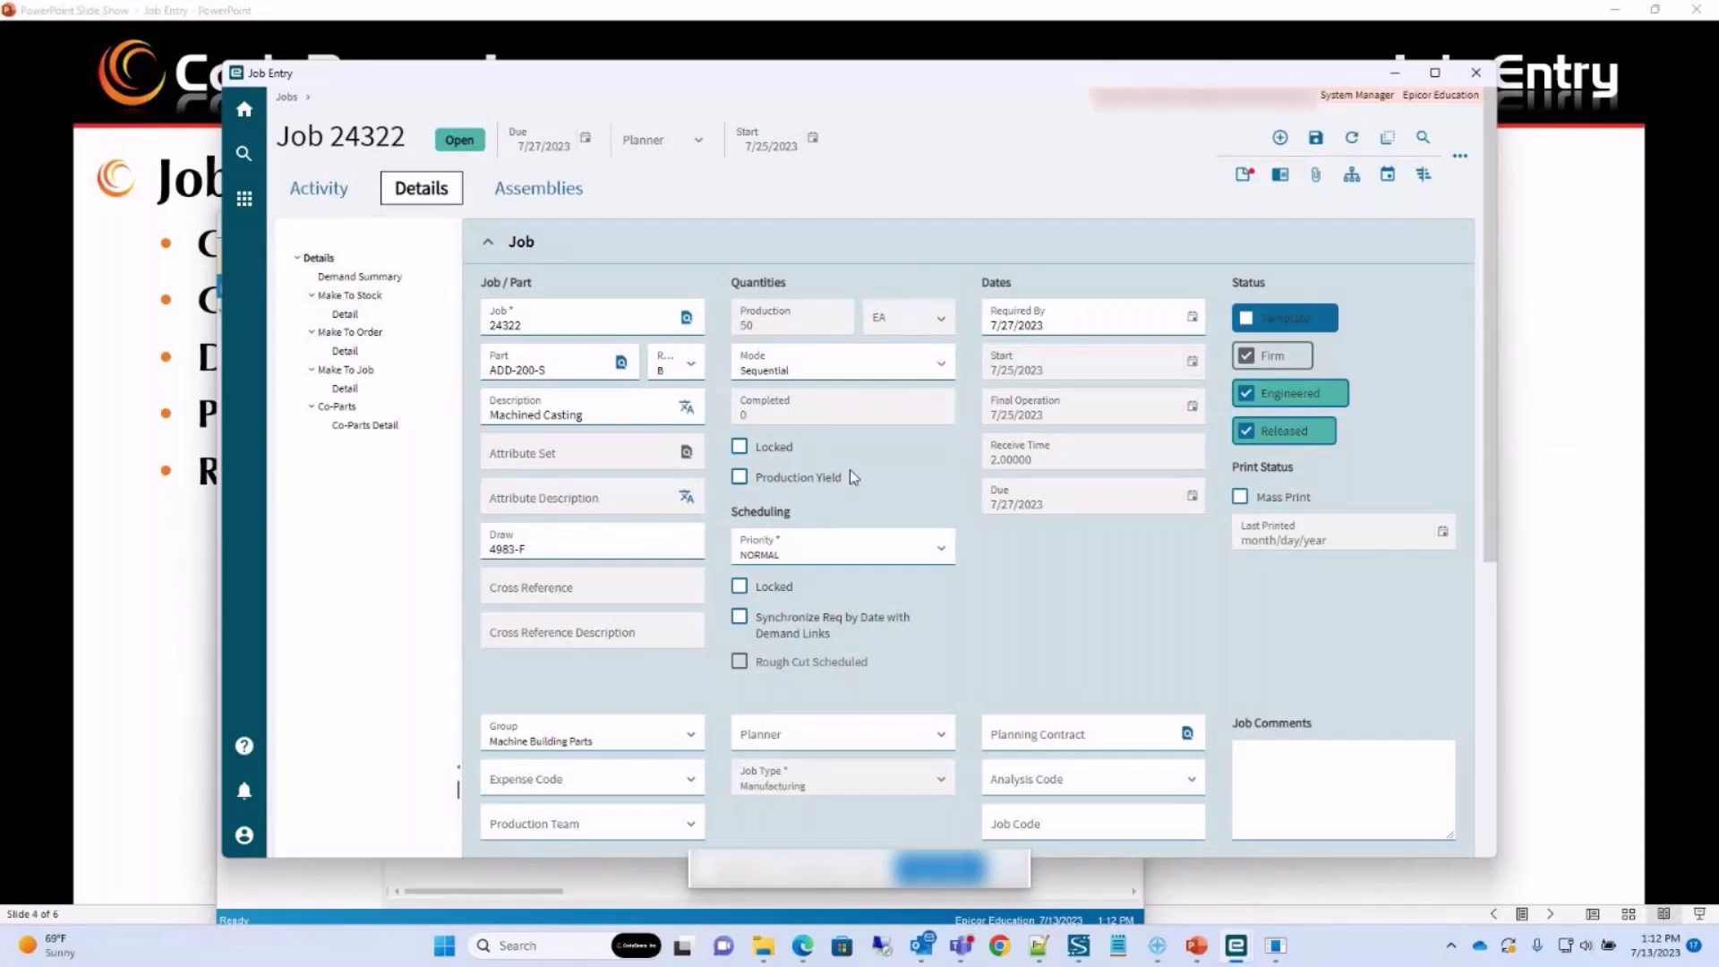
{"action": "left_click", "coordinate": [938, 551]}
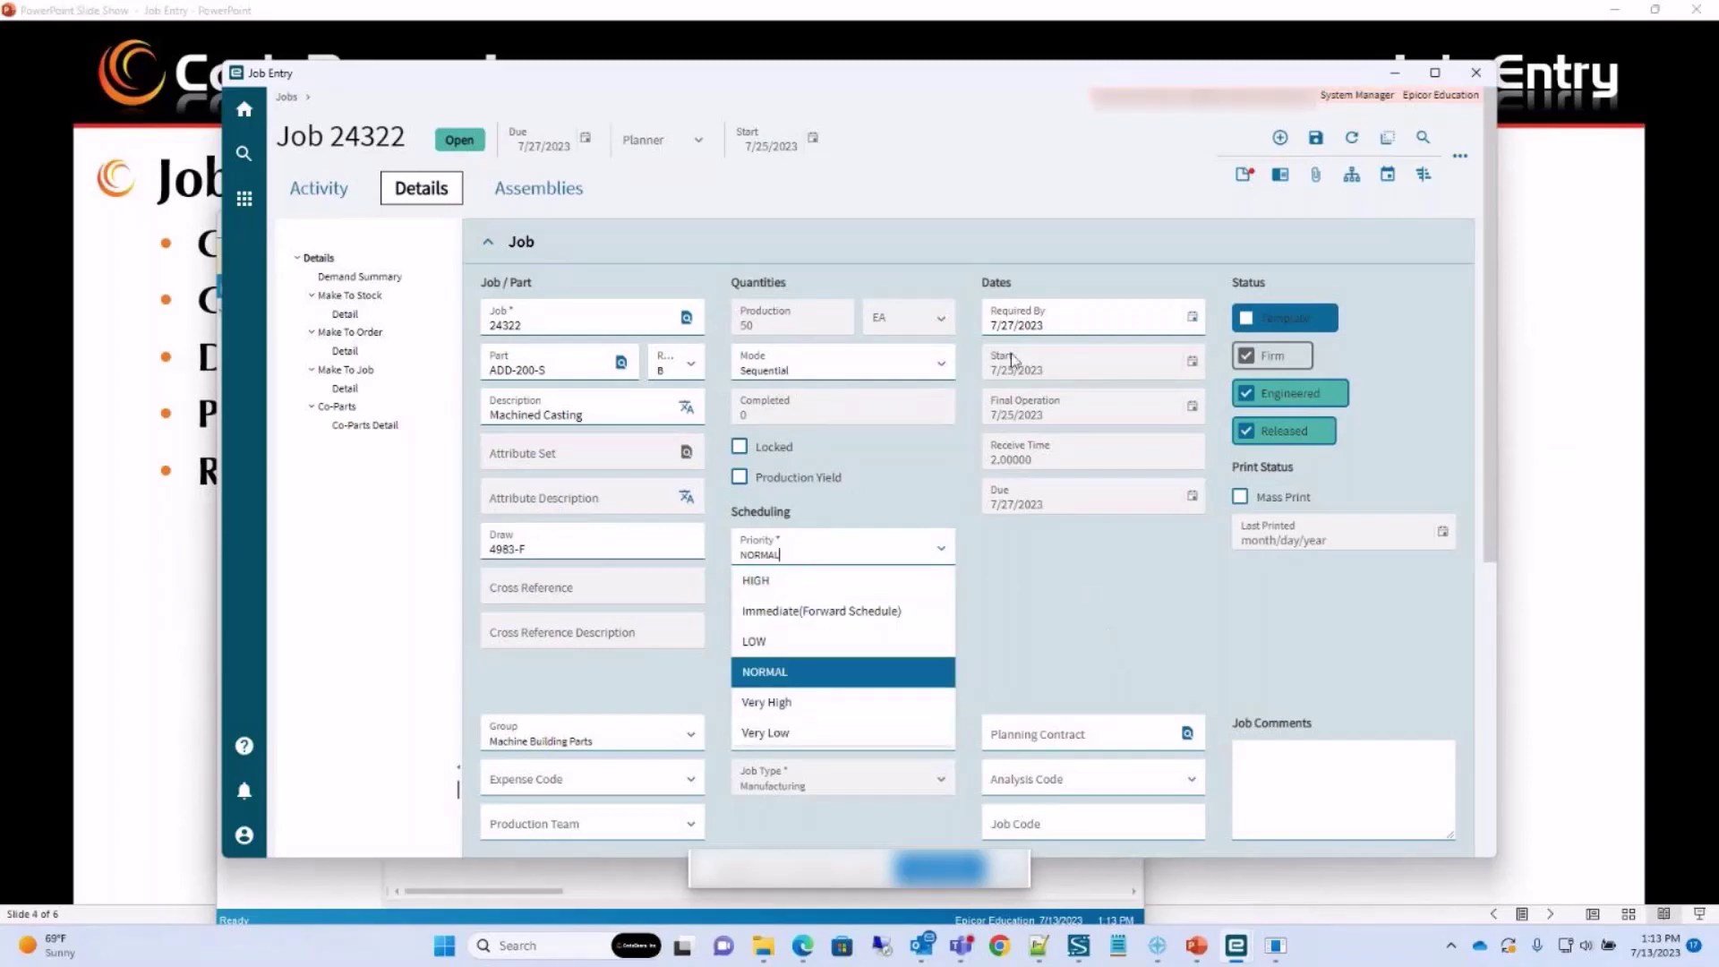
{"action": "left_click", "coordinate": [1007, 590]}
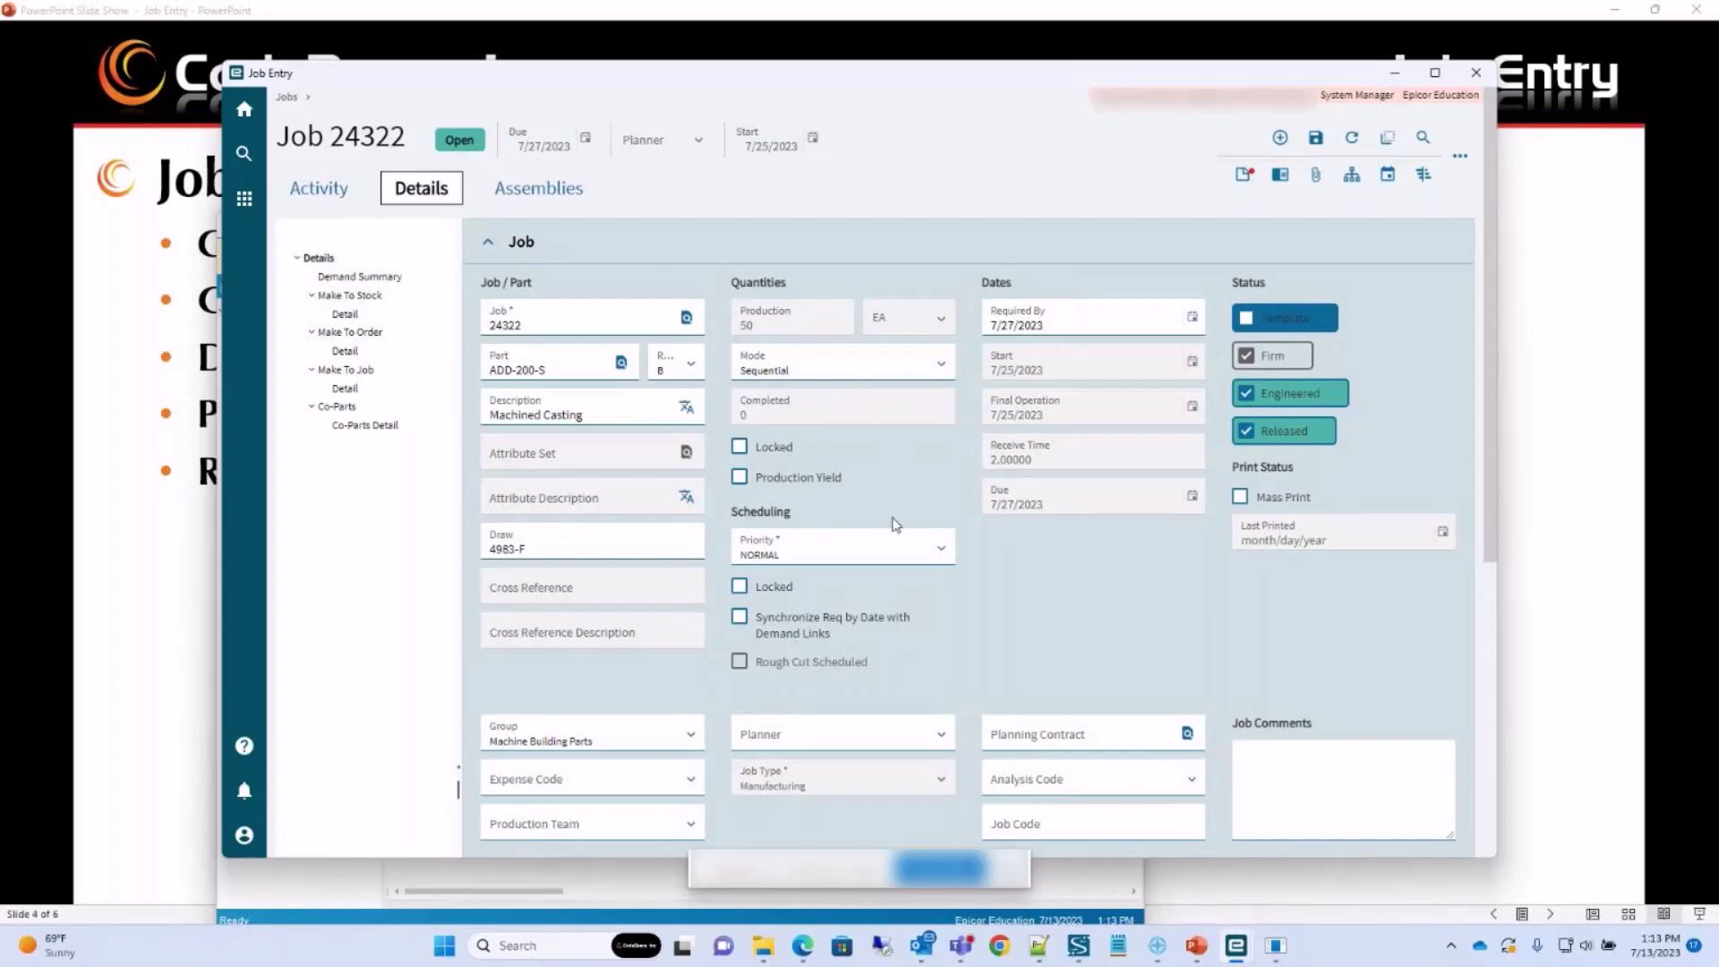
{"action": "scroll", "coordinate": [1056, 563], "scroll_direction": "down", "scroll_amount": 3}
{"action": "scroll", "coordinate": [1155, 641], "scroll_direction": "up", "scroll_amount": 3}
{"action": "scroll", "coordinate": [1190, 638], "scroll_direction": "down", "scroll_amount": 1}
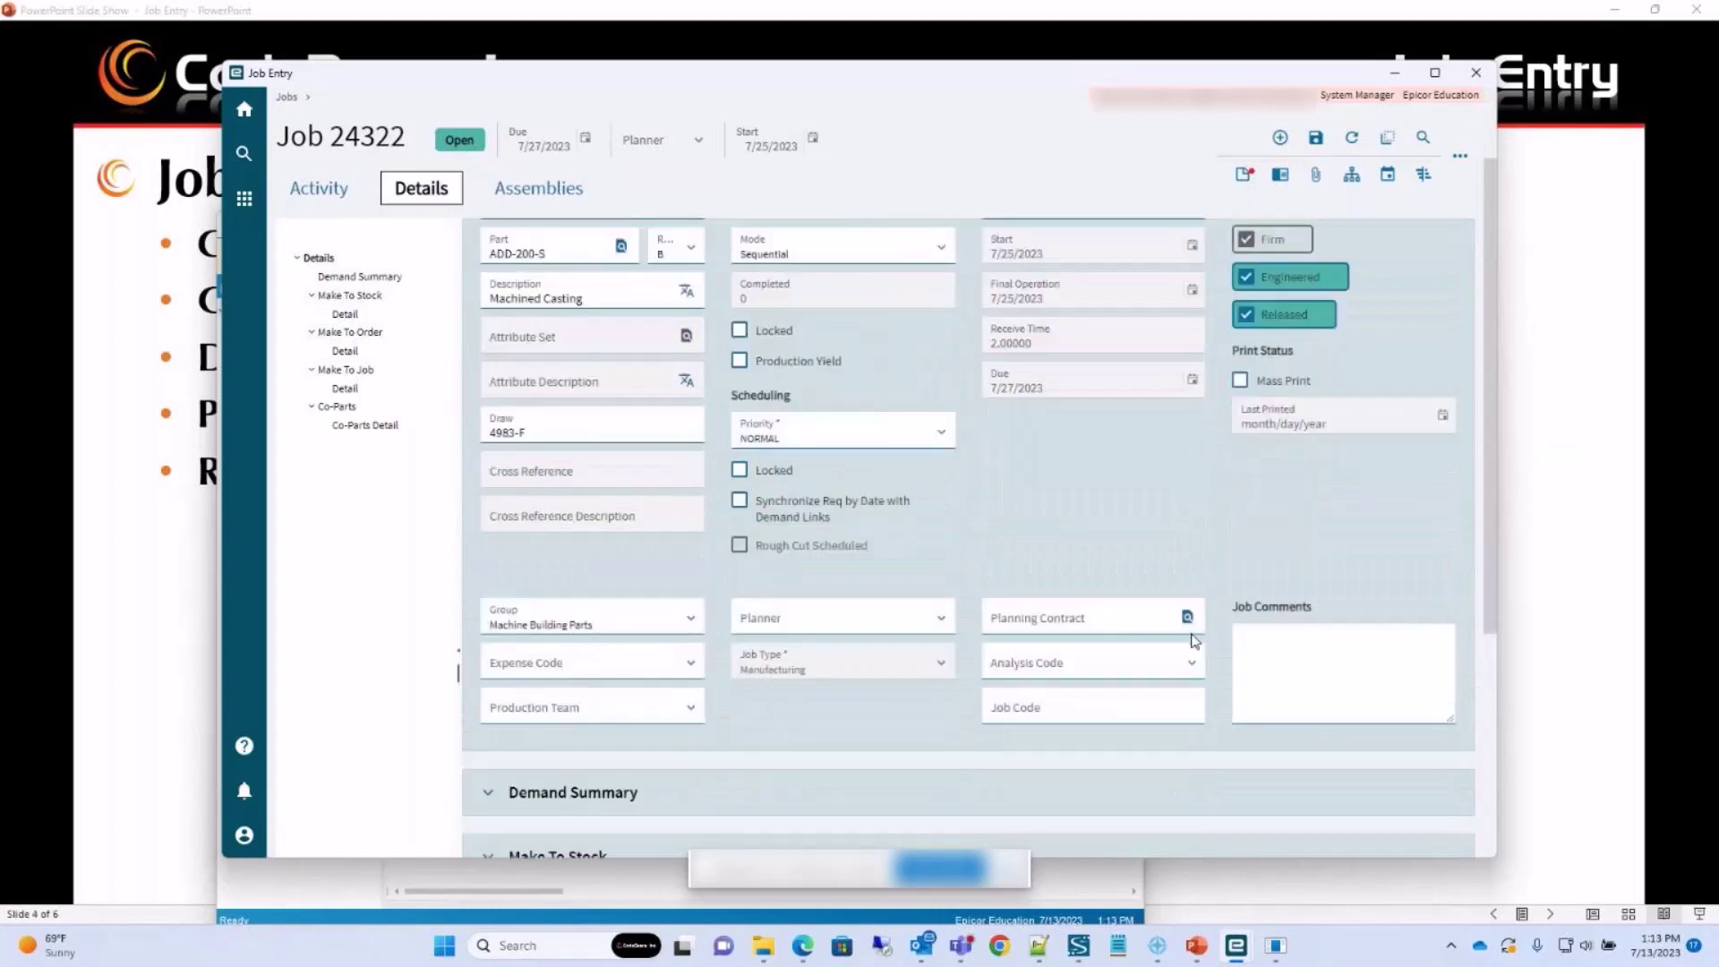
{"action": "scroll", "coordinate": [1191, 637], "scroll_direction": "down", "scroll_amount": 3}
{"action": "scroll", "coordinate": [1207, 624], "scroll_direction": "up", "scroll_amount": 2}
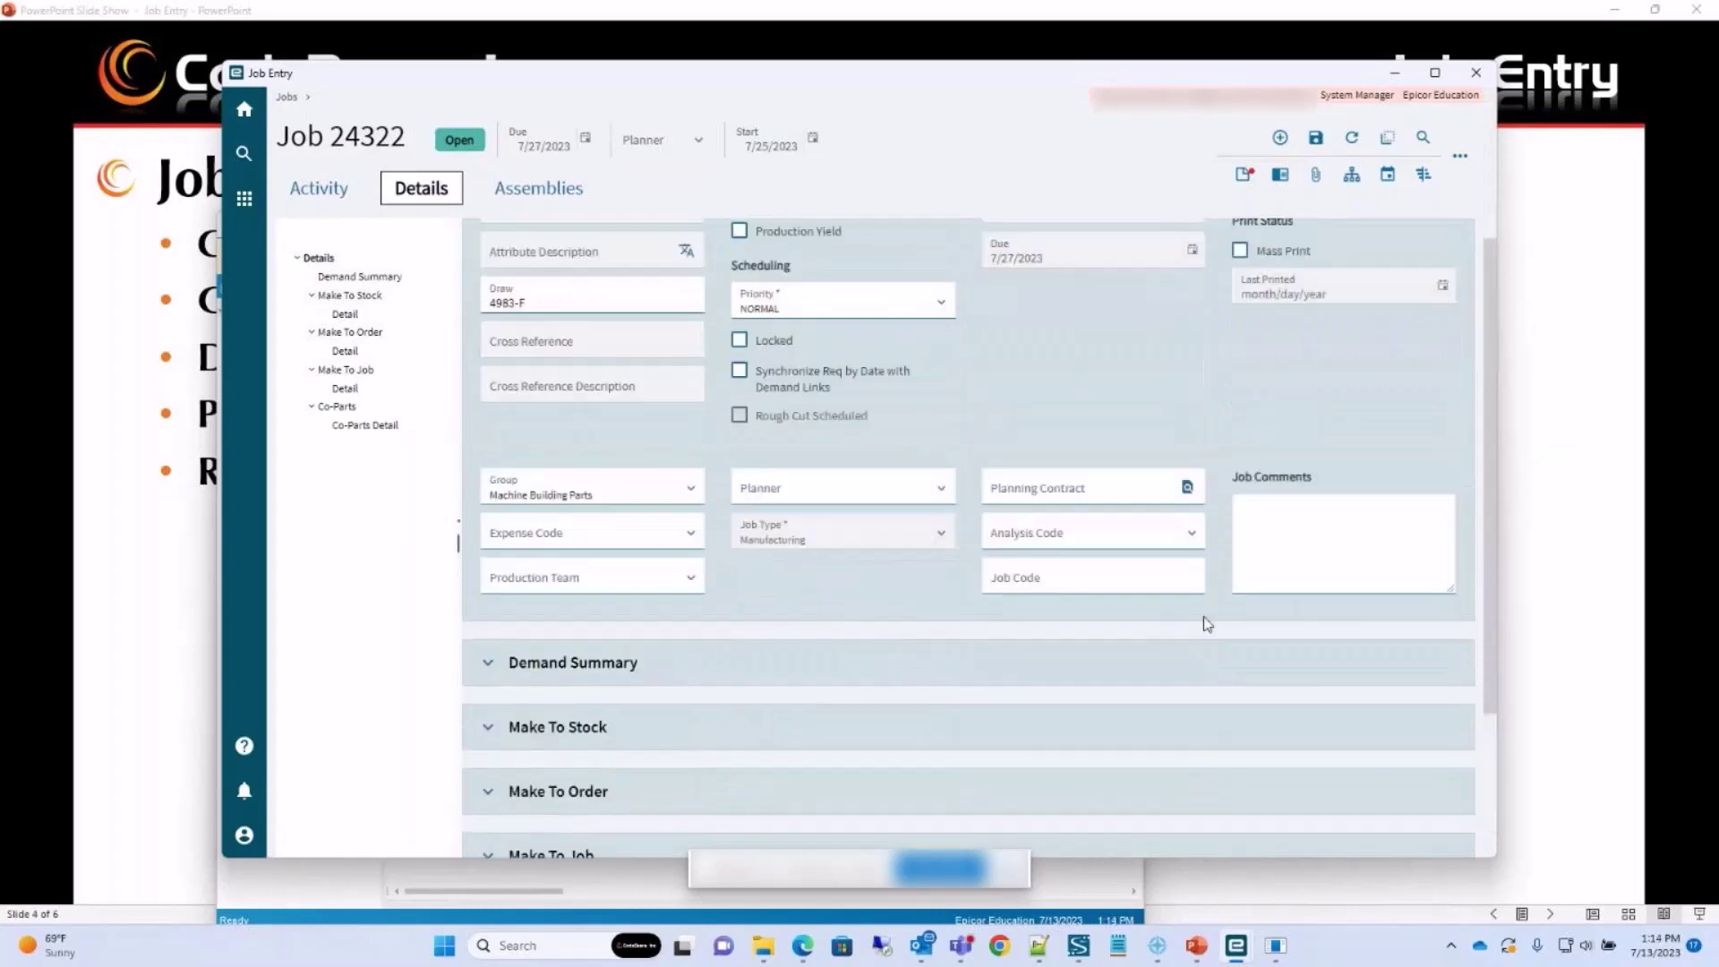
{"action": "scroll", "coordinate": [1207, 624], "scroll_direction": "up", "scroll_amount": 3}
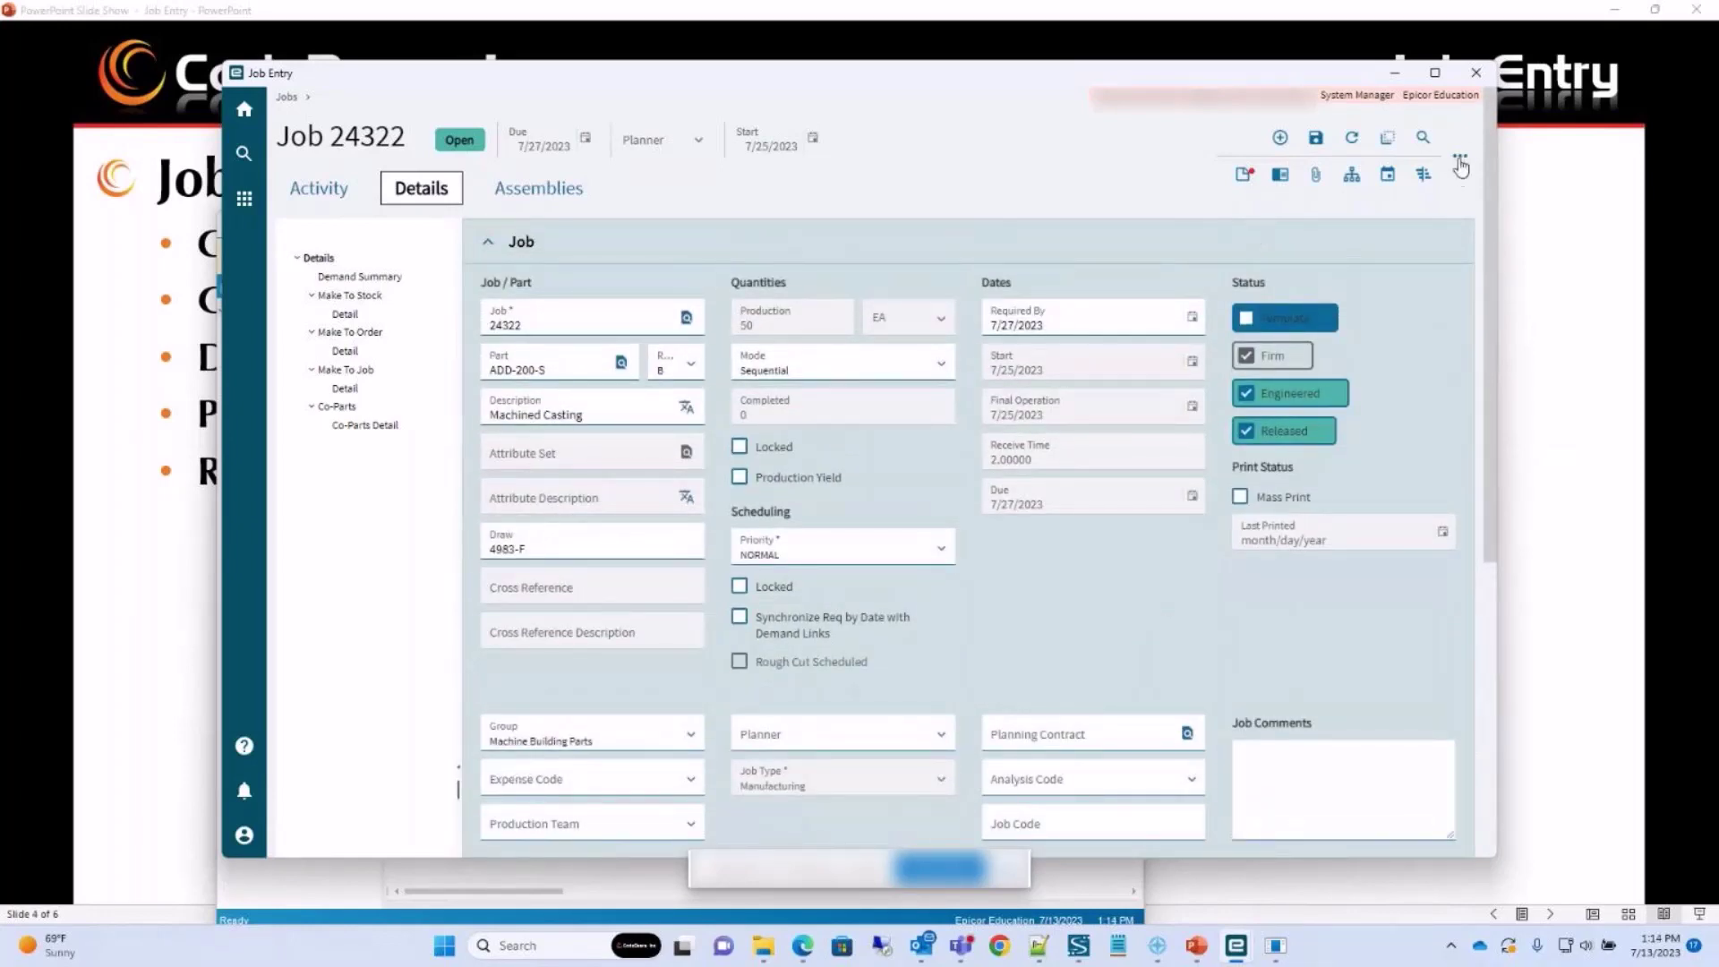
Generate a print preview of the Job Traveler for job 24322 with PDF output, and close the report form.
{"action": "left_click", "coordinate": [1459, 160]}
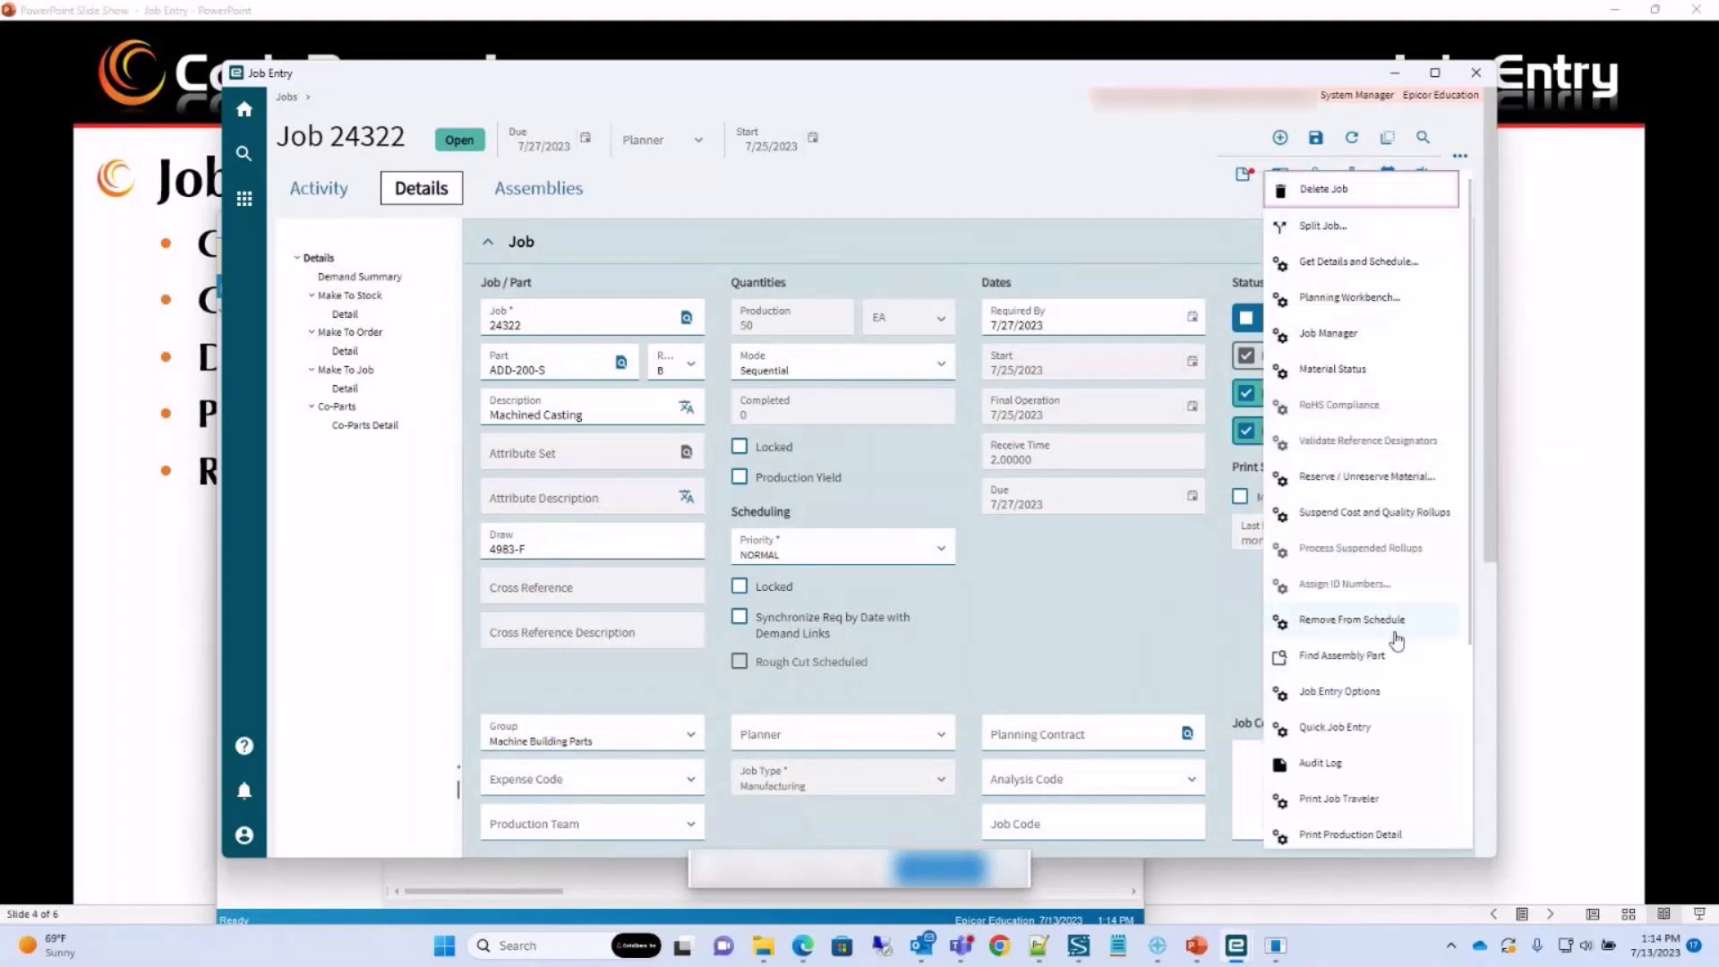
{"action": "scroll", "coordinate": [1444, 622], "scroll_direction": "down", "scroll_amount": 3}
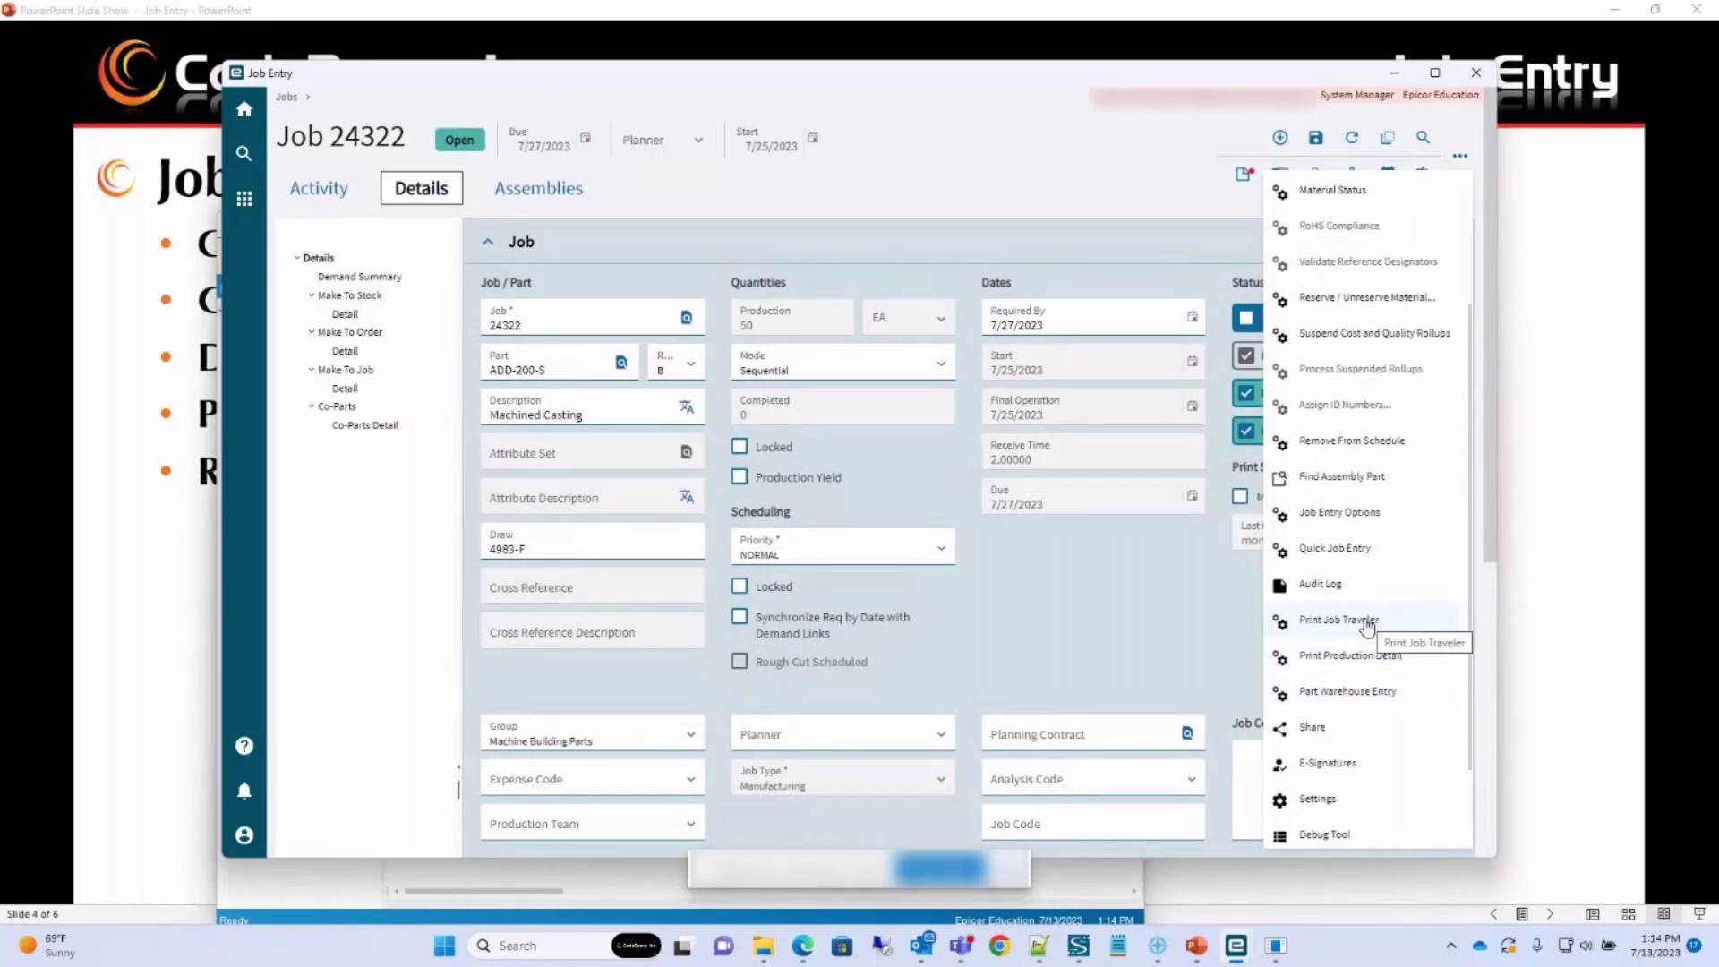
{"action": "left_click", "coordinate": [1338, 620]}
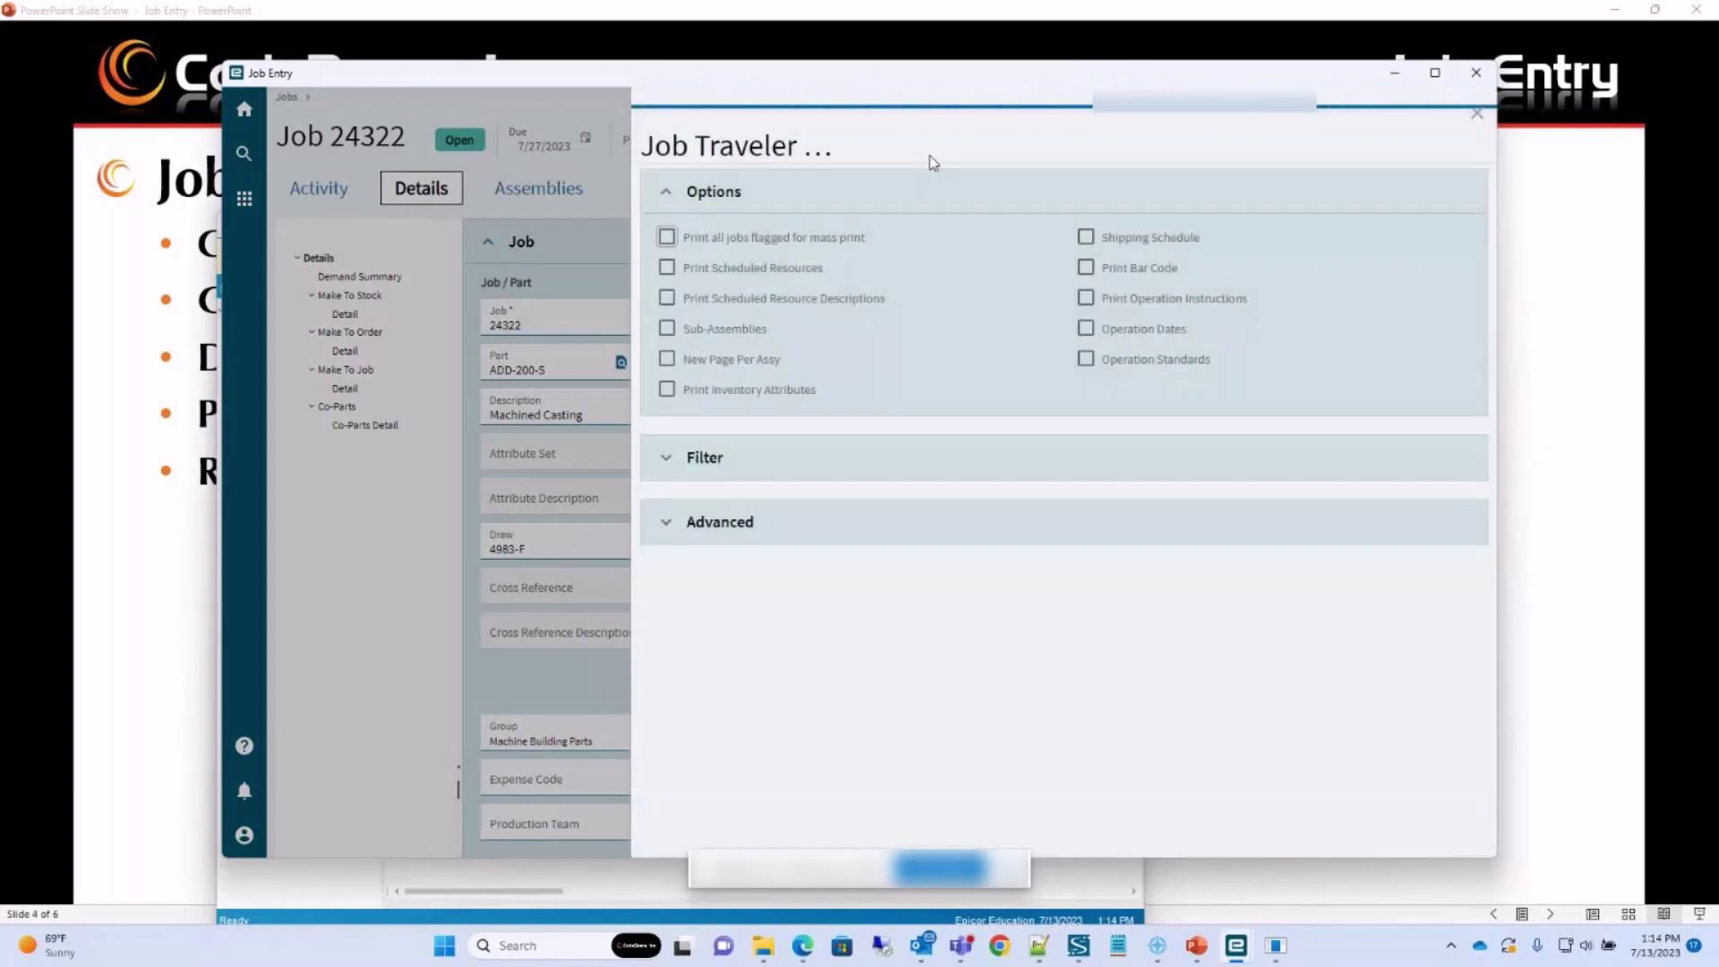
{"action": "left_click", "coordinate": [673, 530]}
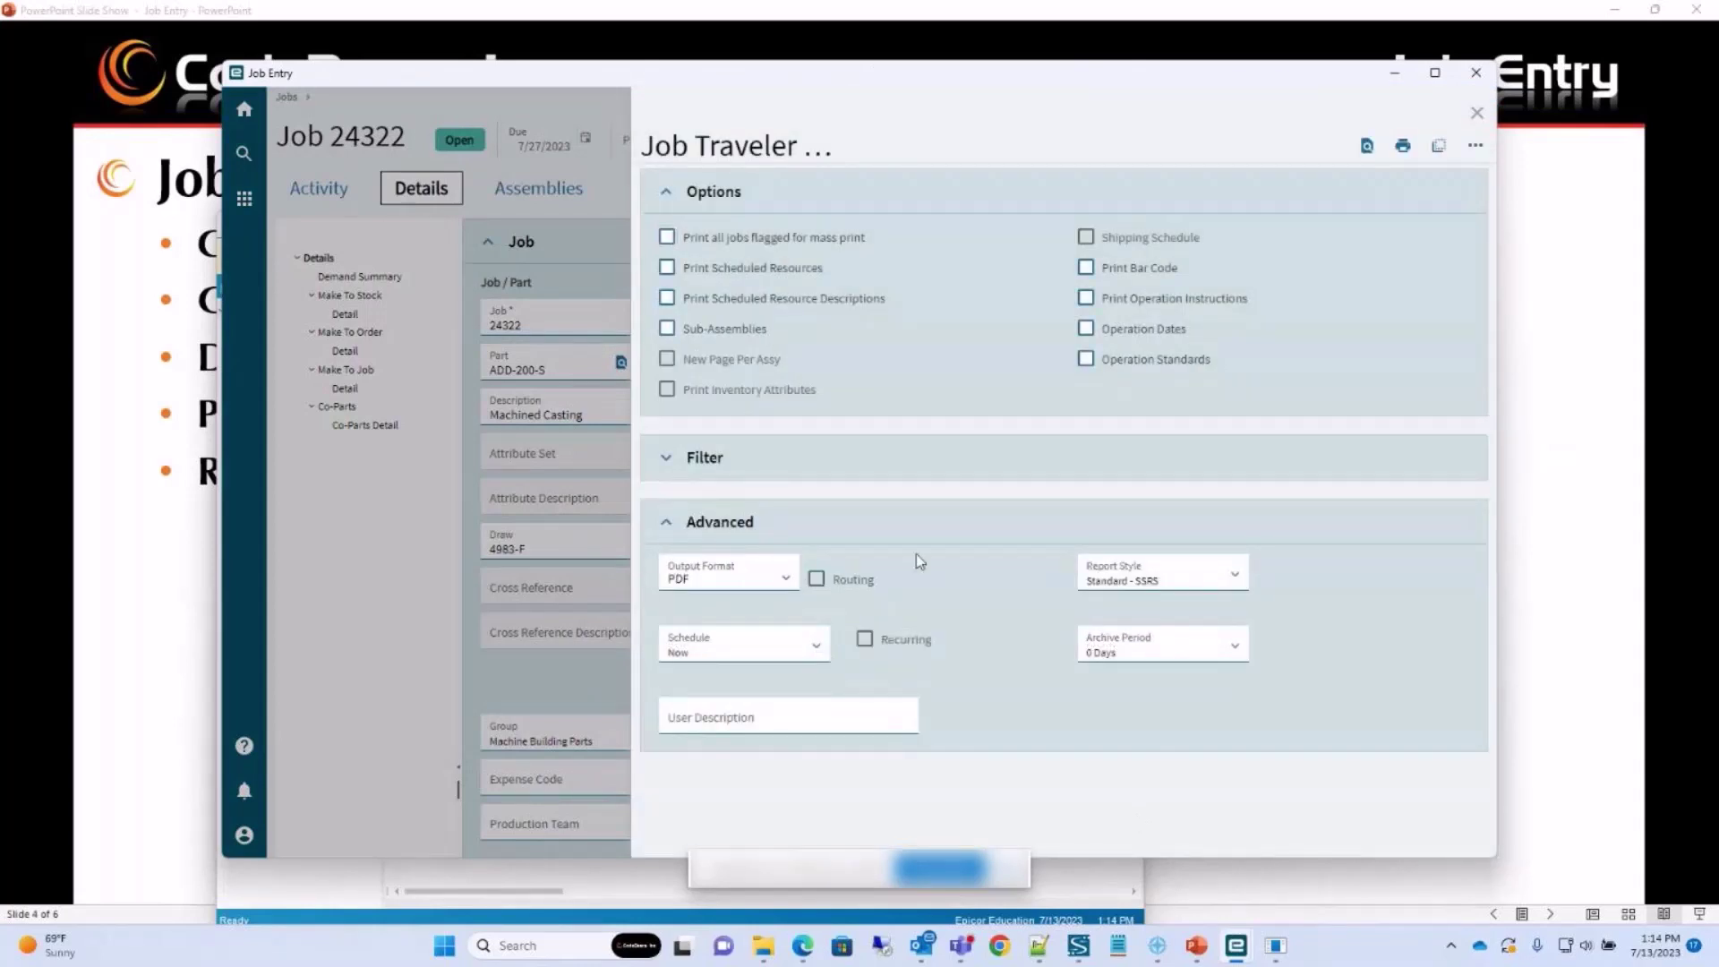
{"action": "left_click", "coordinate": [1367, 146]}
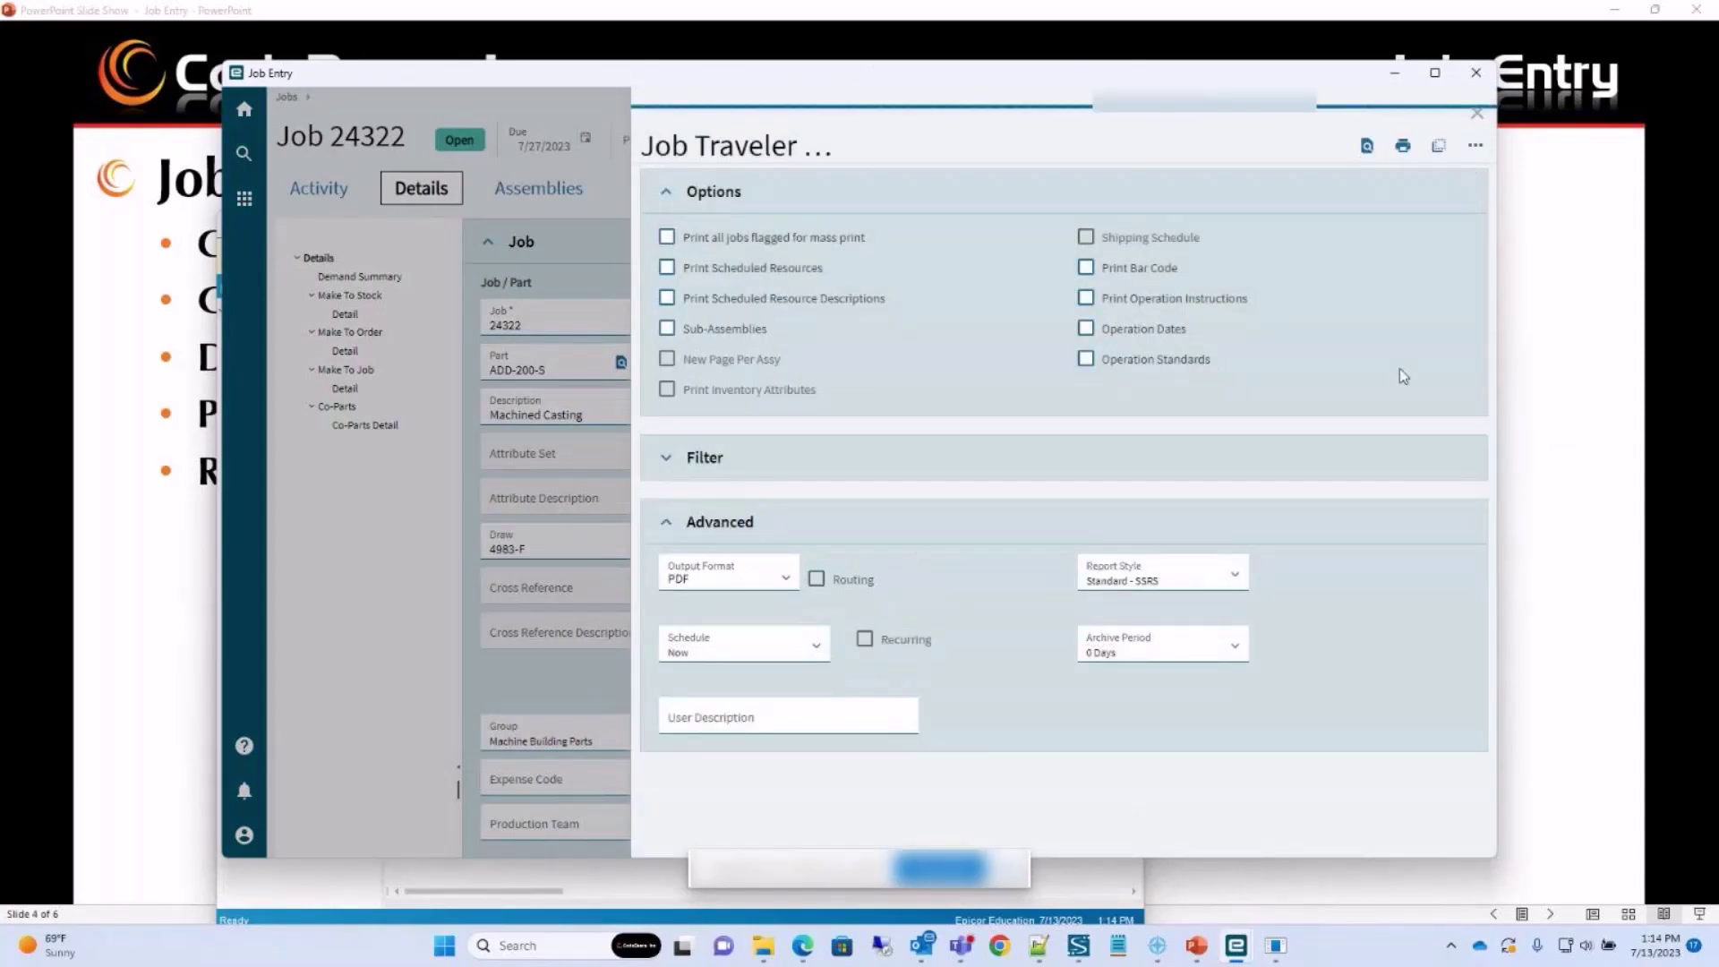
{"action": "left_click", "coordinate": [1480, 117]}
Generate a print preview of the Production Detail report for job 24322 with profitability information included.
{"action": "left_click", "coordinate": [1460, 156]}
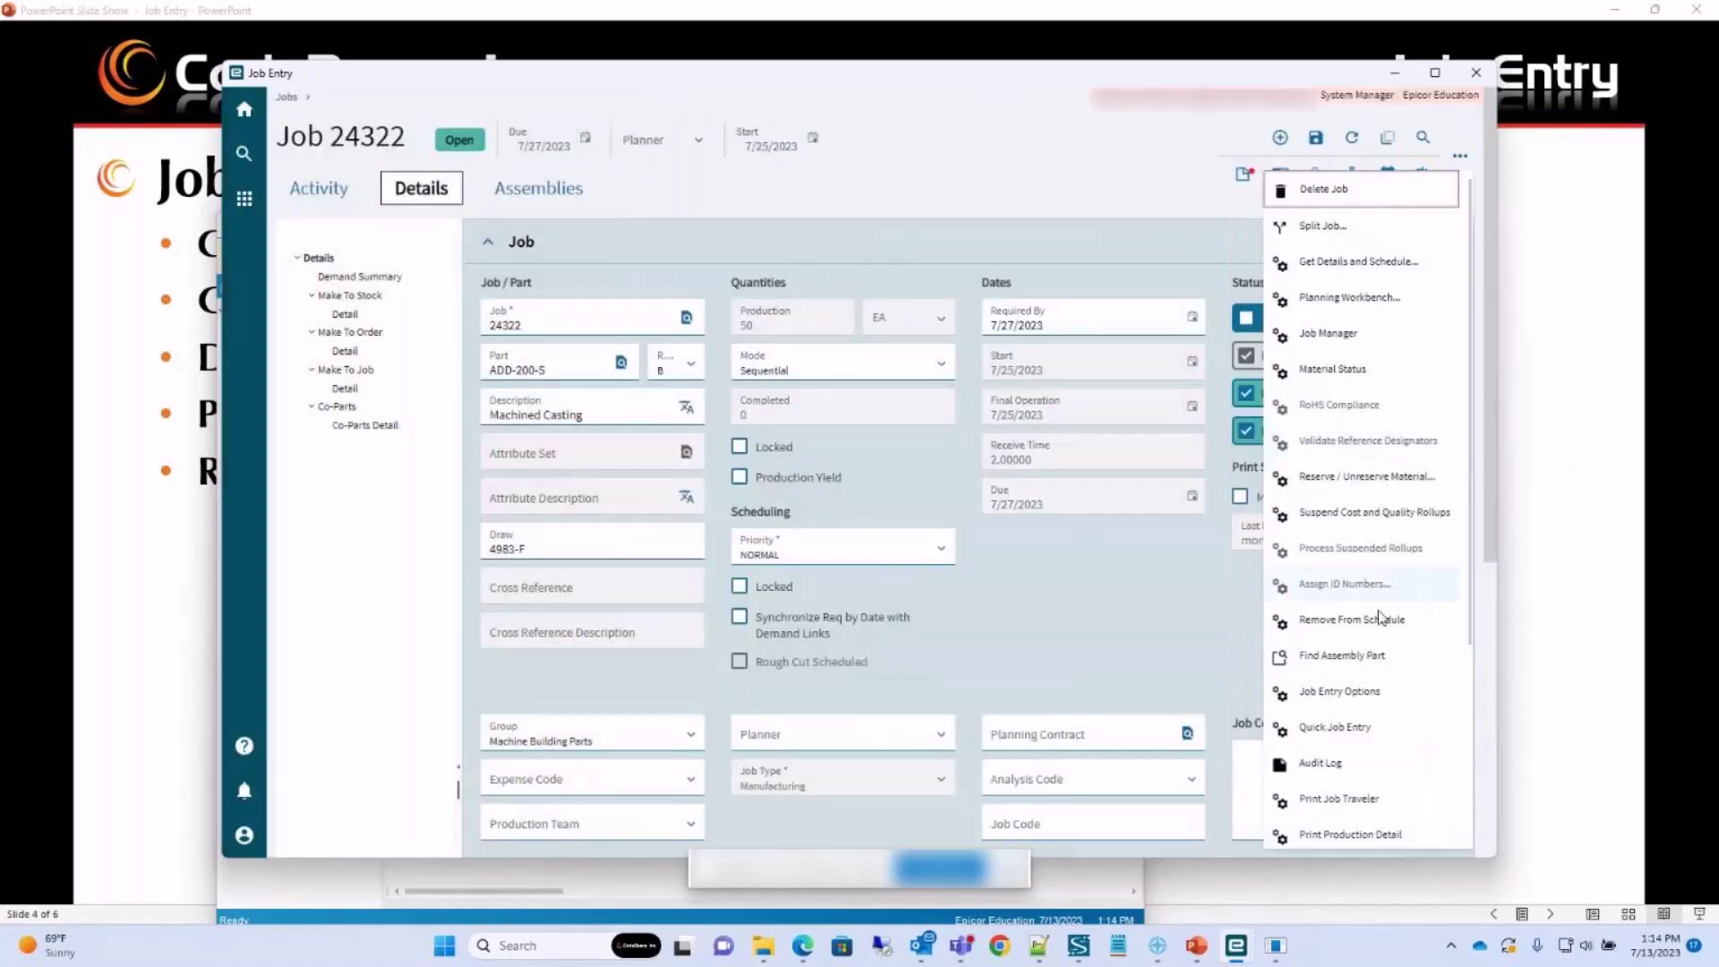
{"action": "scroll", "coordinate": [1386, 772], "scroll_direction": "down", "scroll_amount": 3}
{"action": "left_click", "coordinate": [1387, 567]}
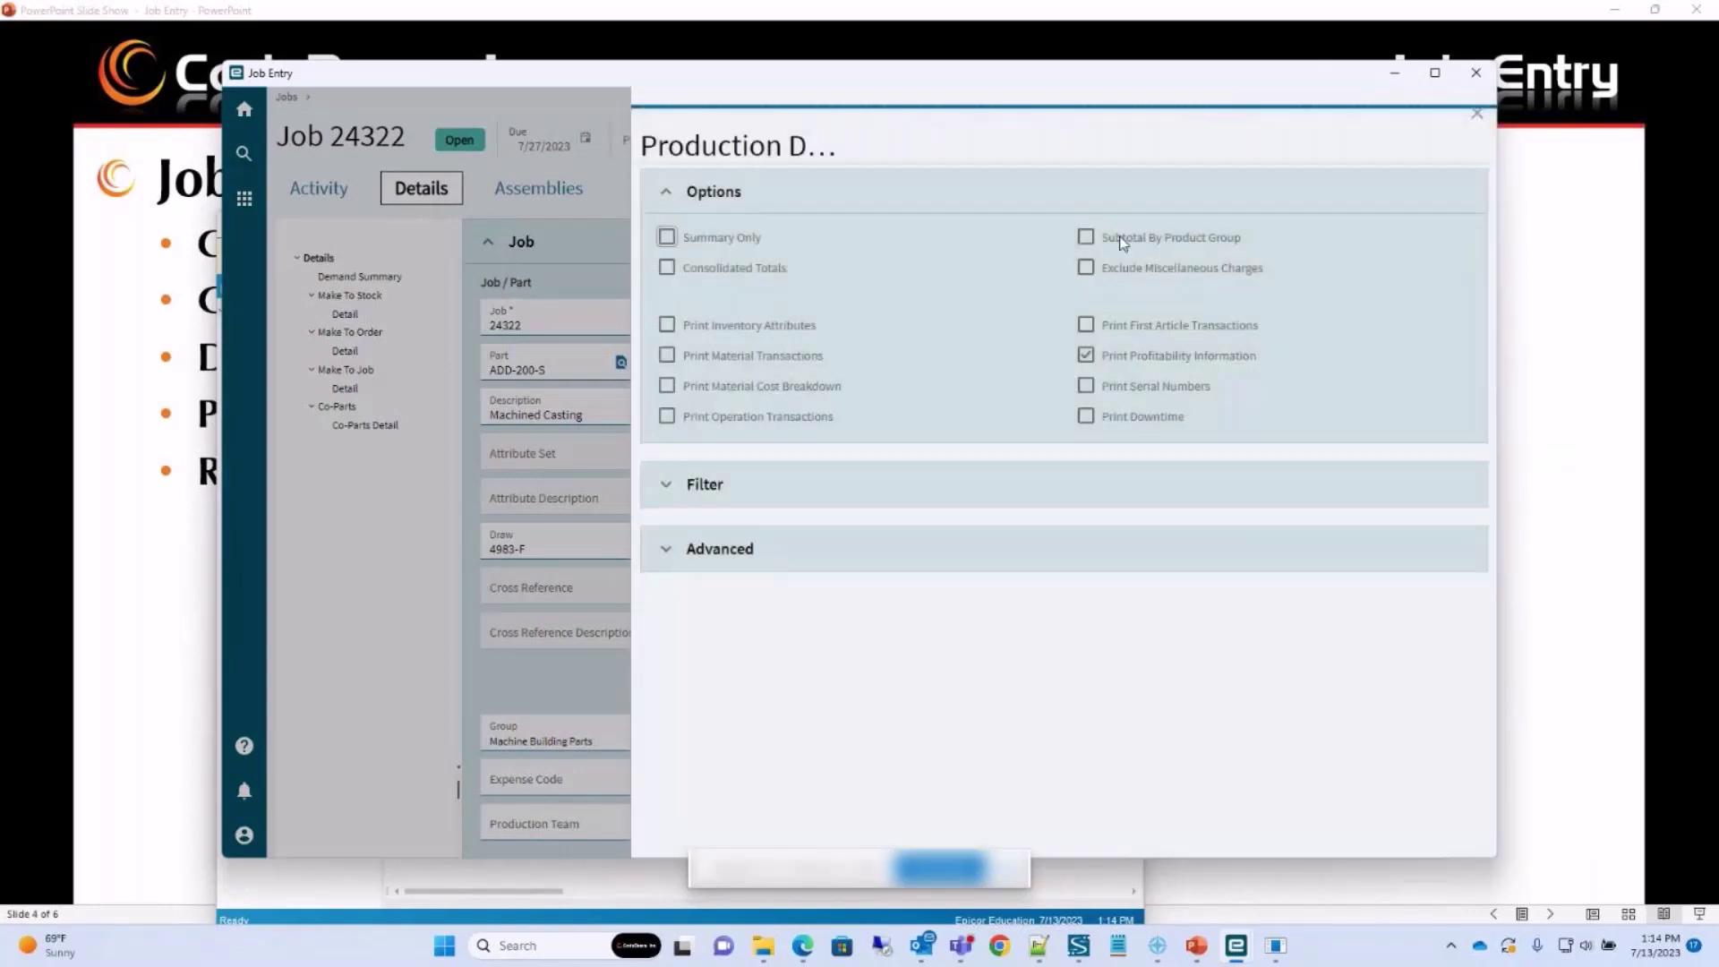
{"action": "left_click", "coordinate": [1367, 147]}
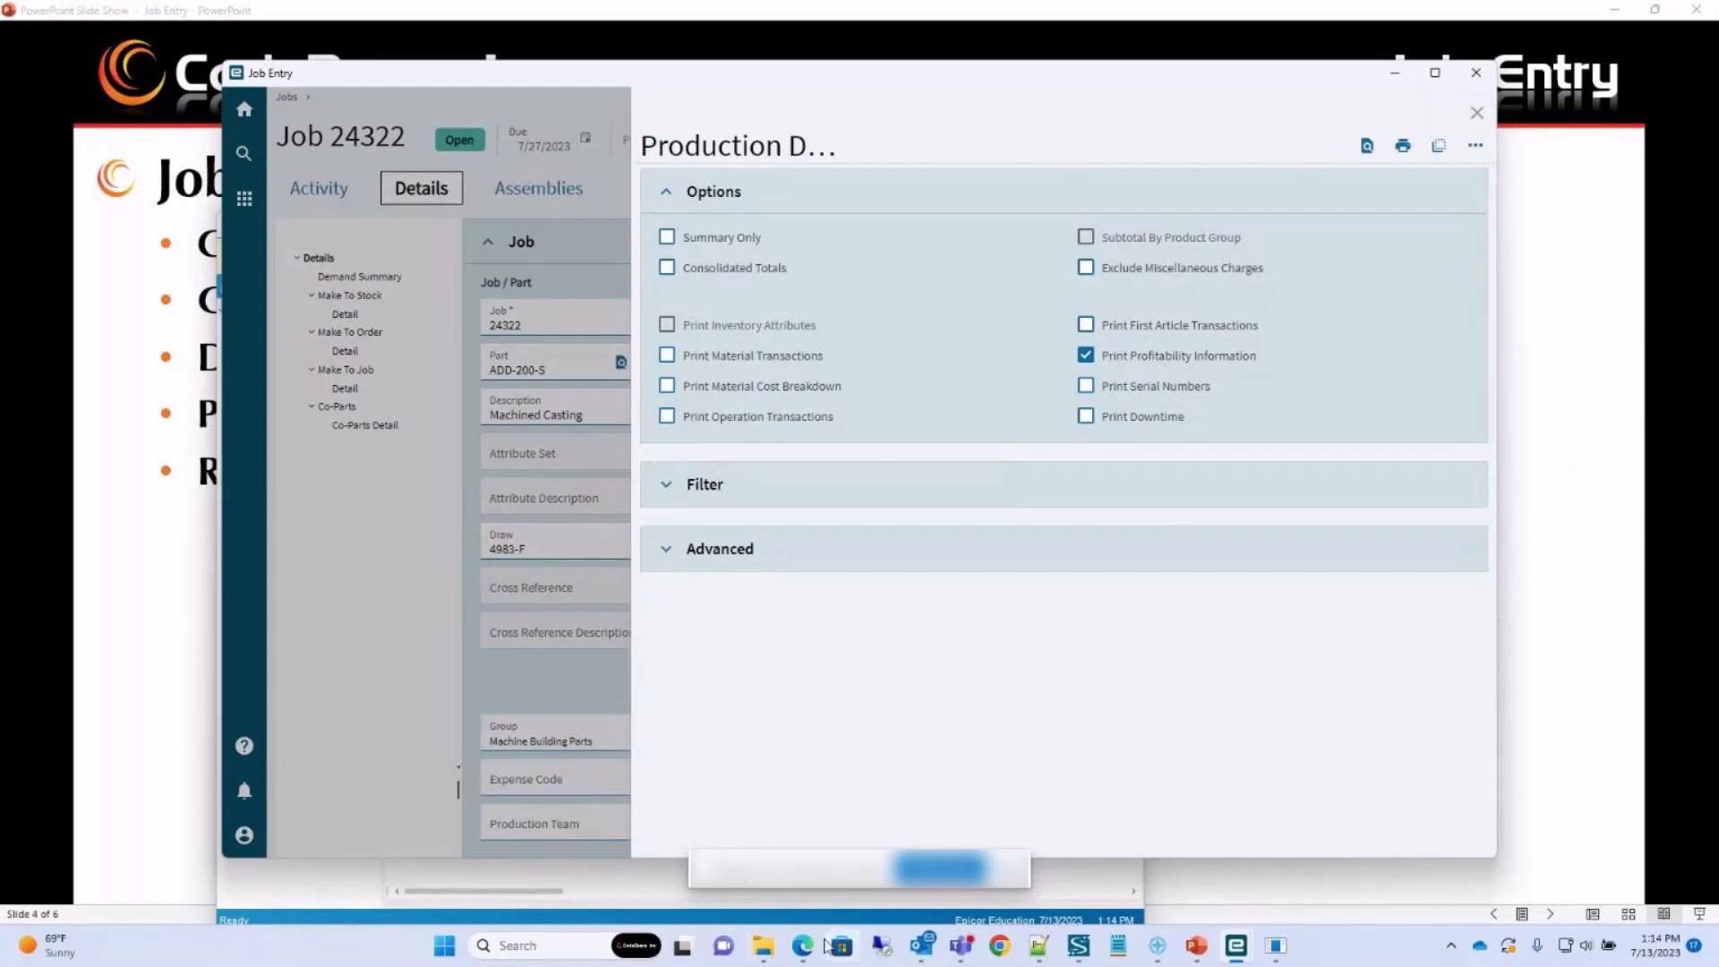
Look in the Microsoft Edge window for the report output, and switch back to Job Entry.
{"action": "mouse_move", "coordinate": [806, 946]}
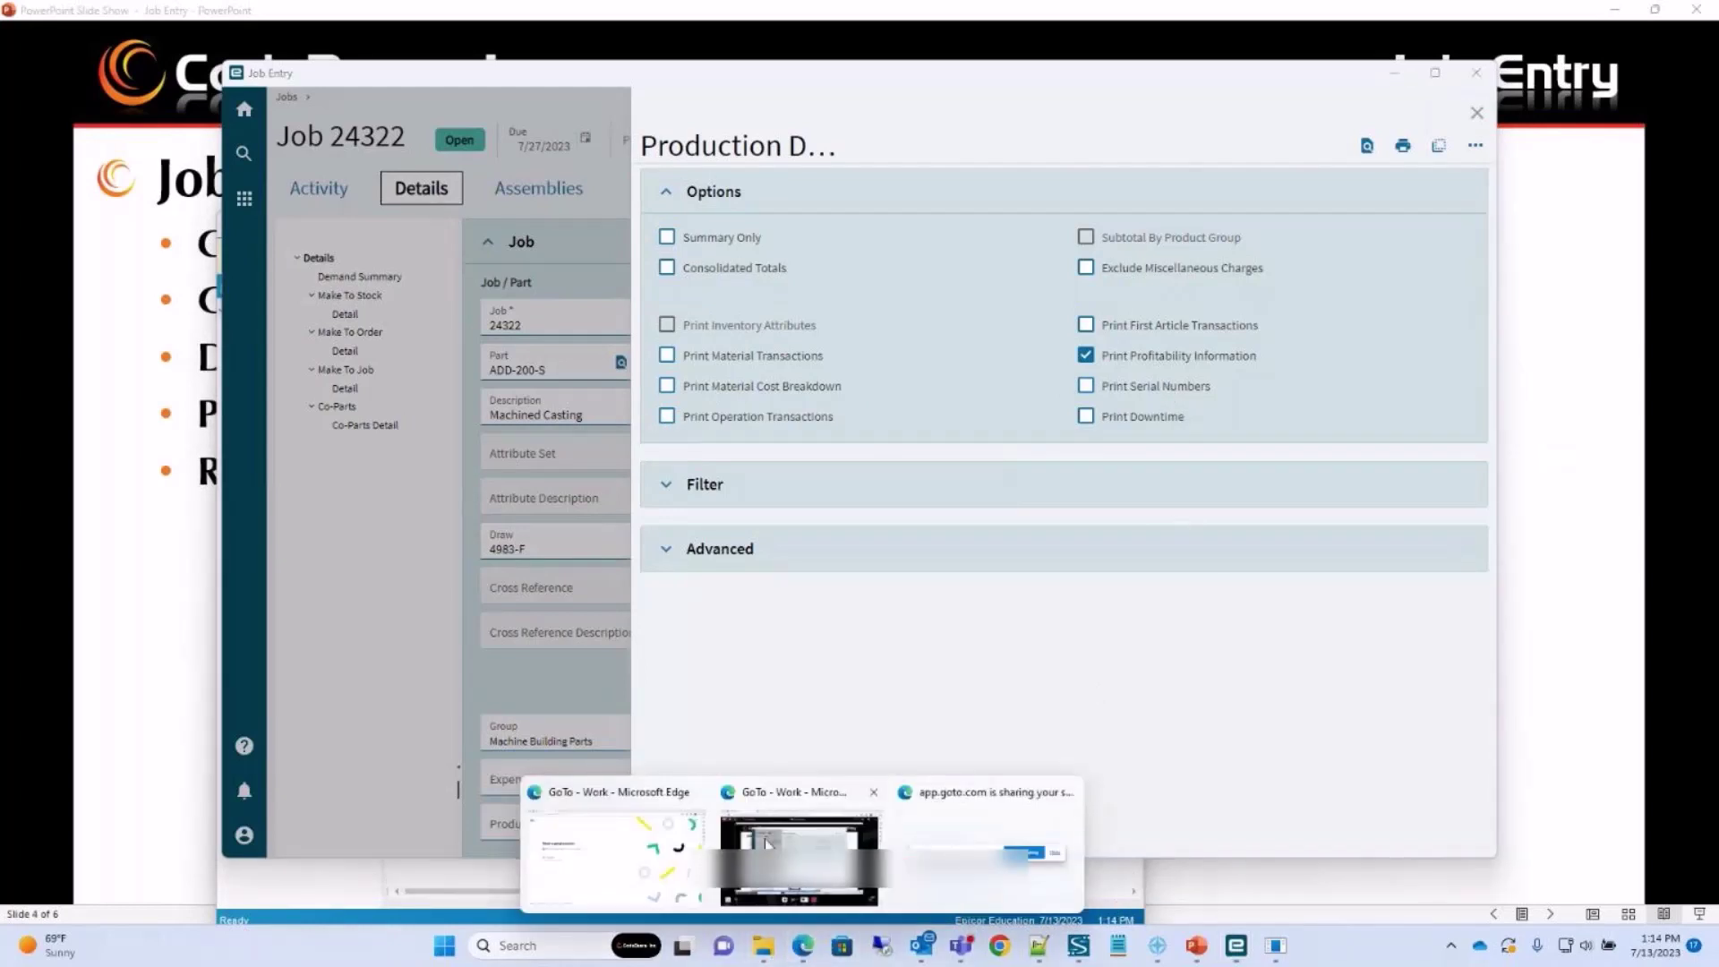
{"action": "left_click", "coordinate": [618, 858]}
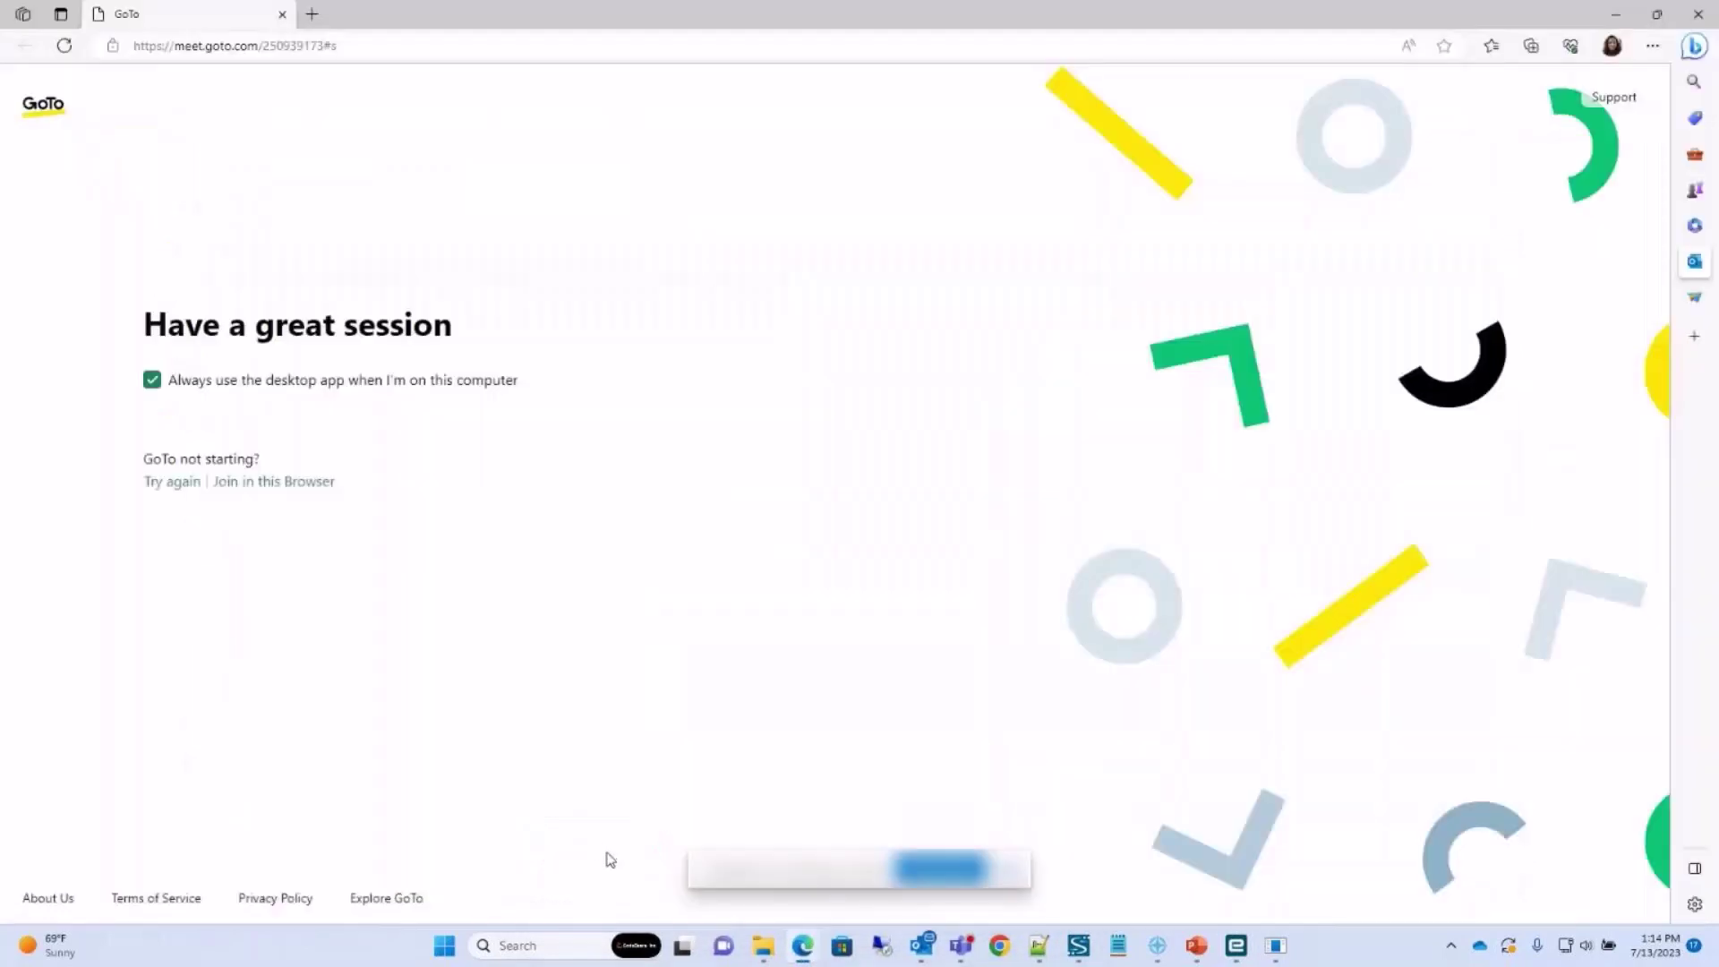
{"action": "left_click", "coordinate": [1245, 946]}
Open System Monitor, check its active tasks and report list, and close it along with the Production Detail form.
{"action": "left_click", "coordinate": [1437, 873]}
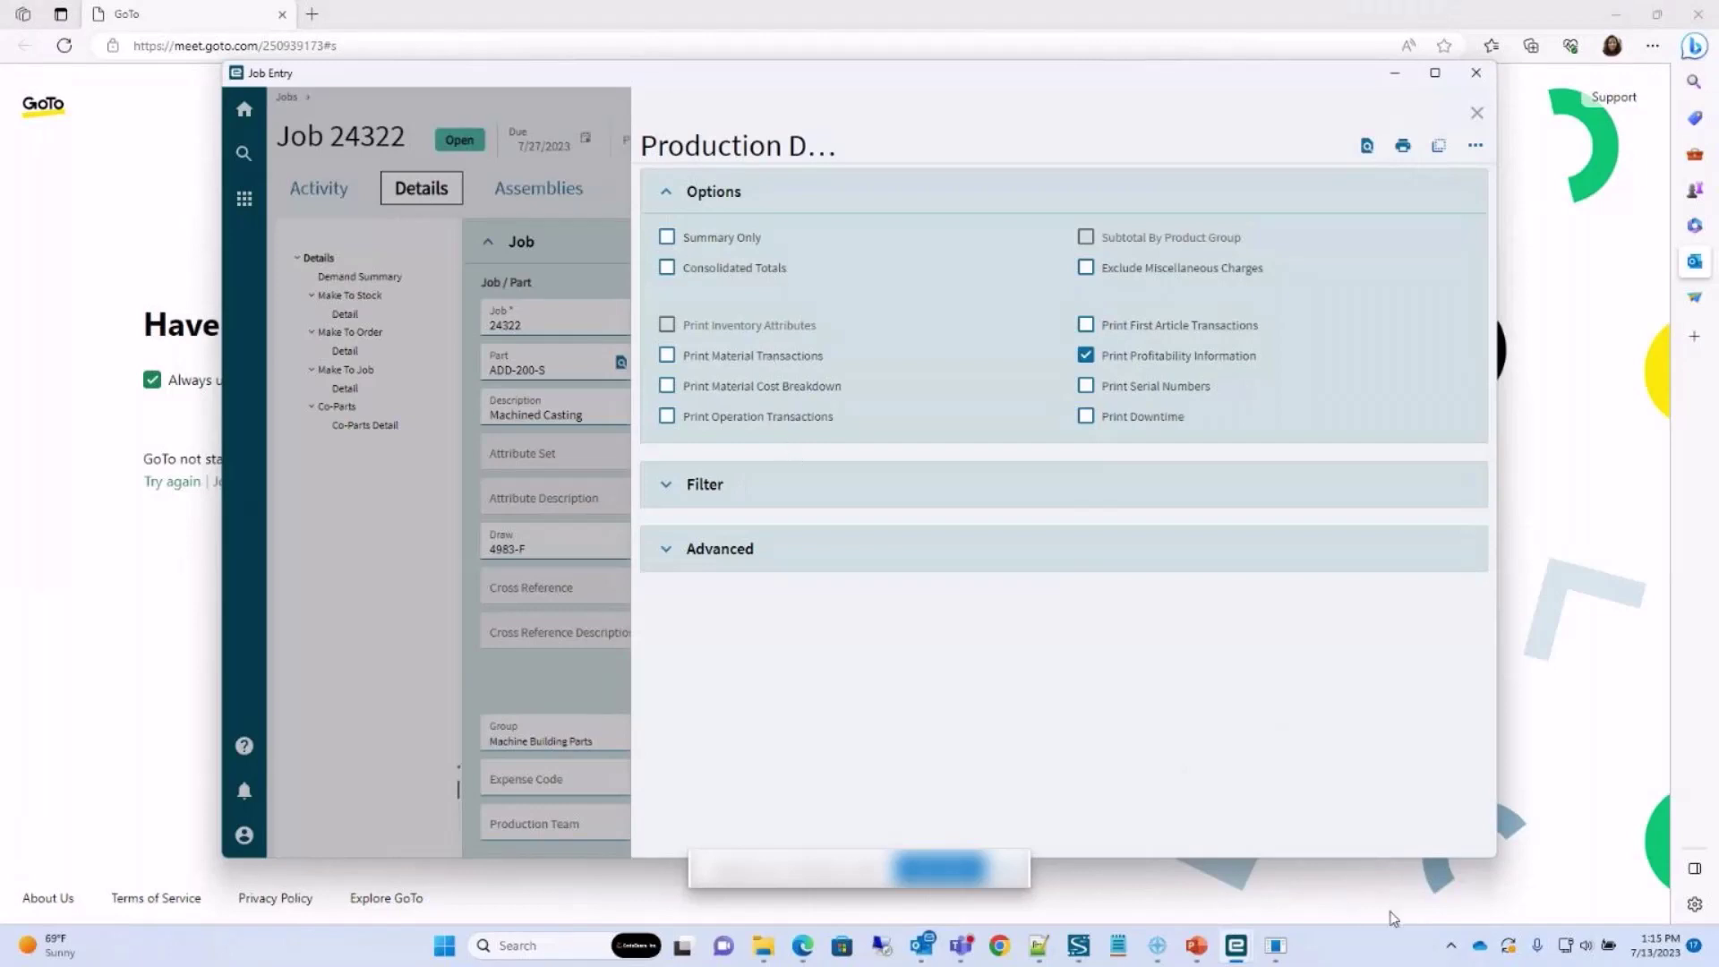
{"action": "left_click", "coordinate": [1452, 947]}
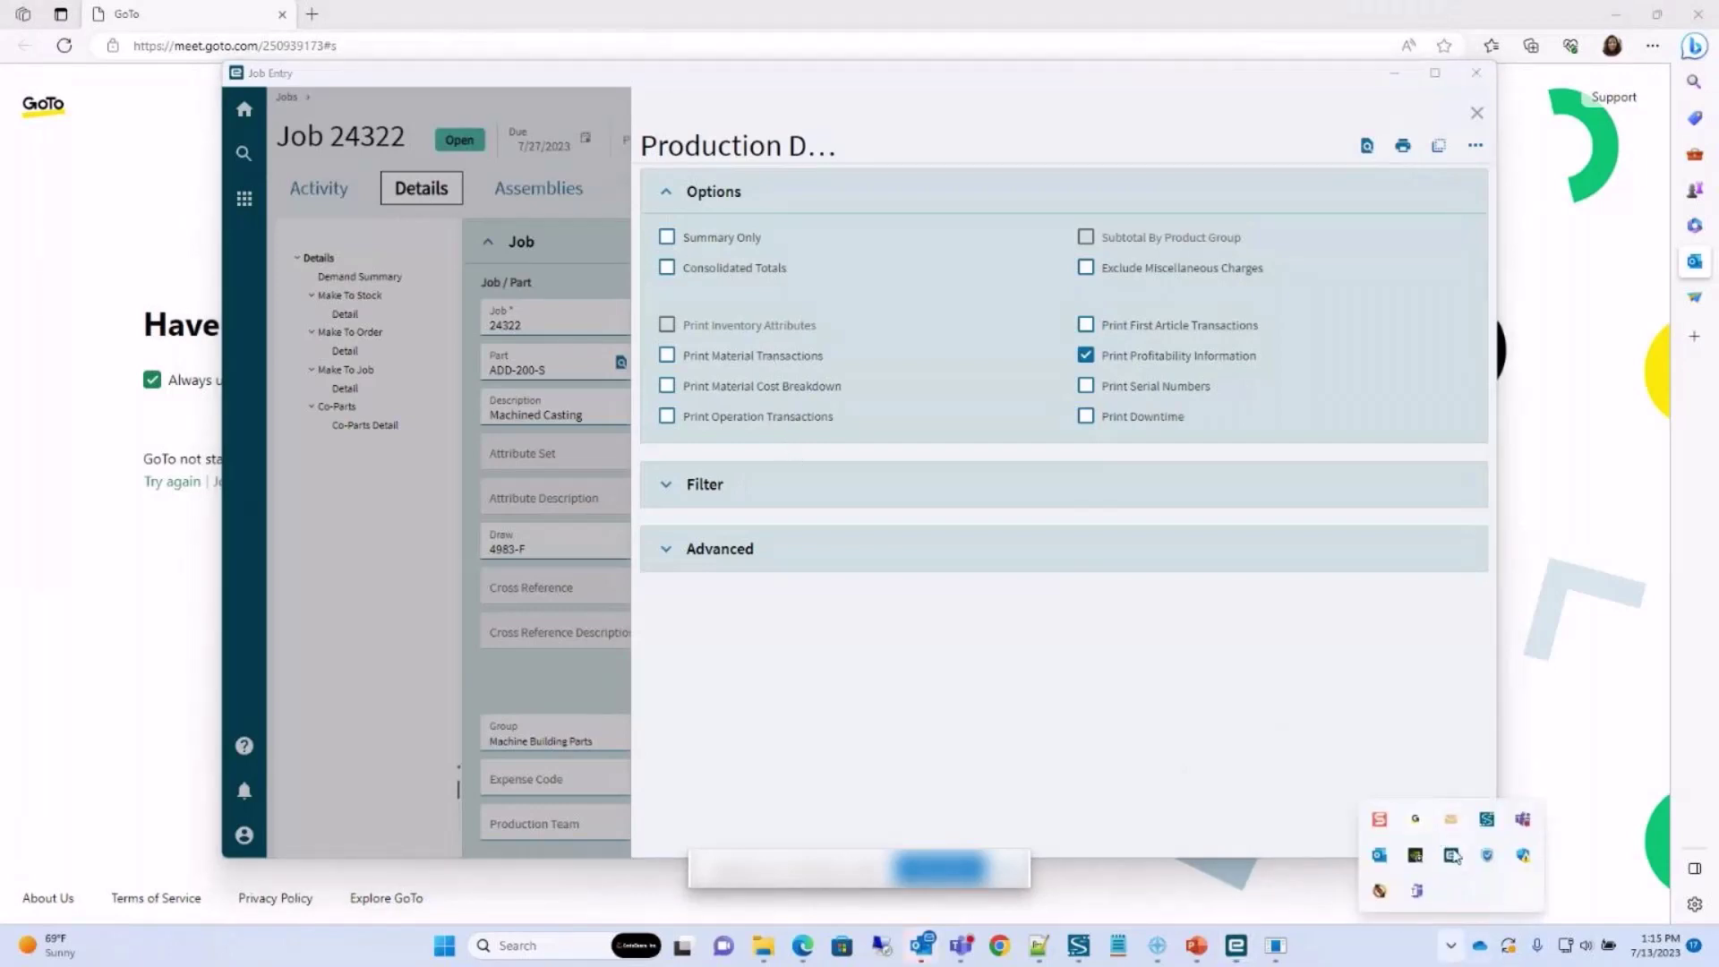
{"action": "mouse_move", "coordinate": [804, 945]}
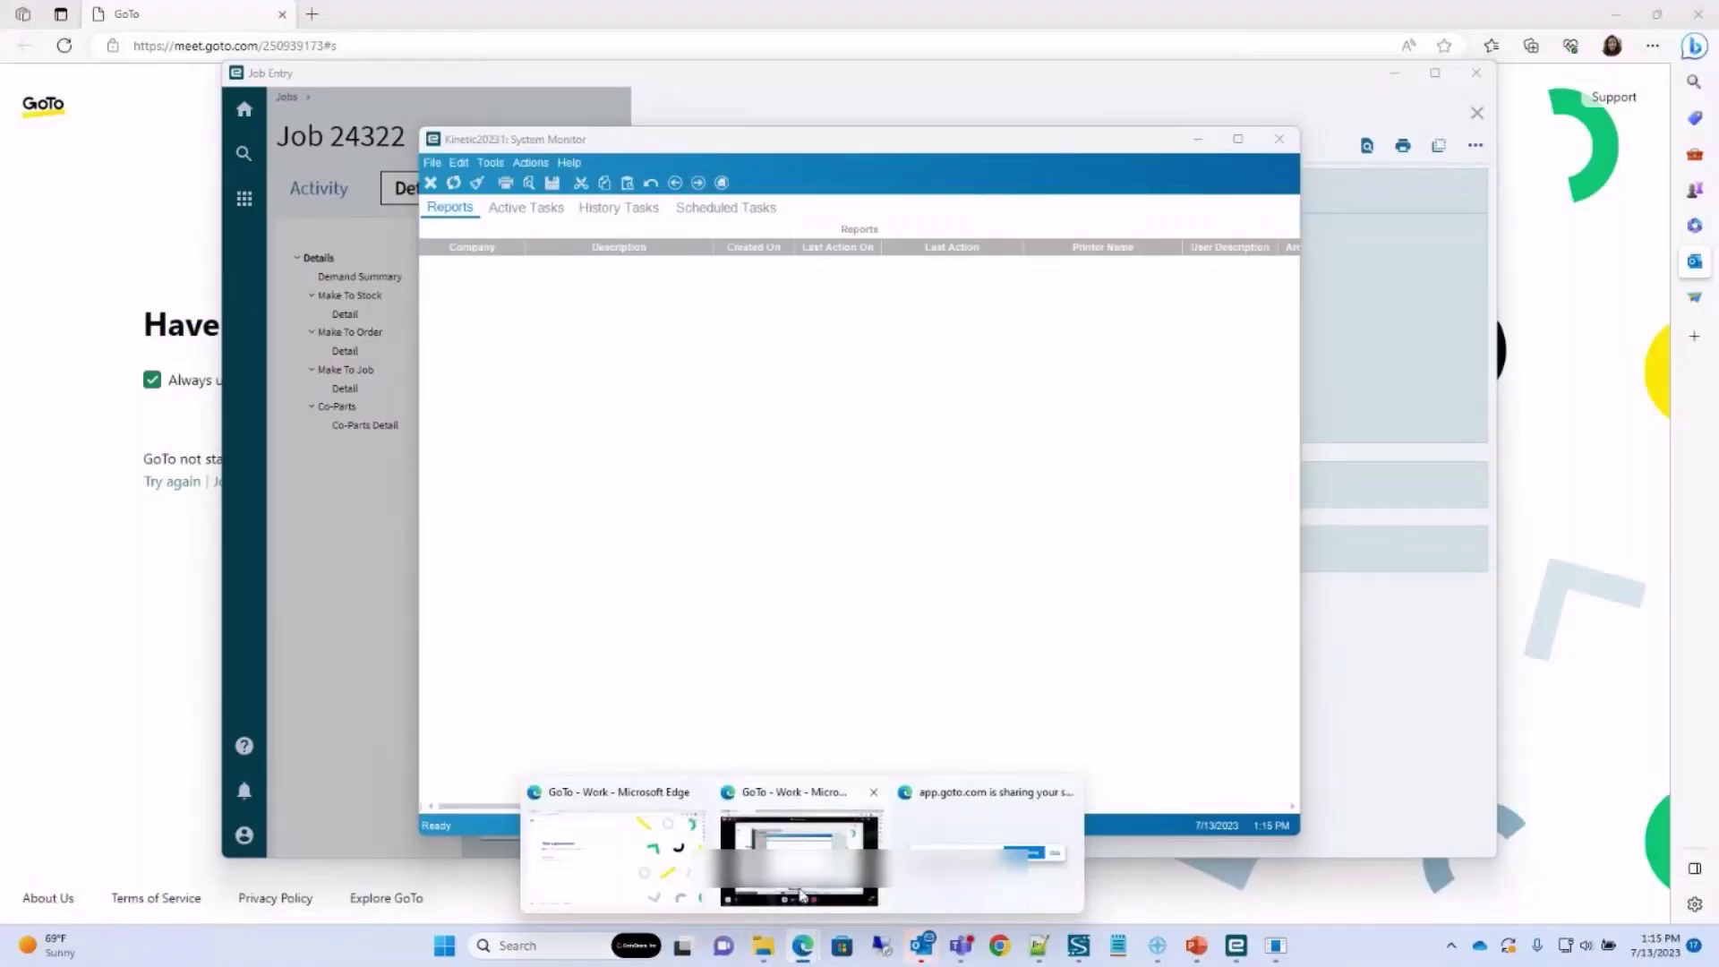
{"action": "left_click", "coordinate": [526, 207]}
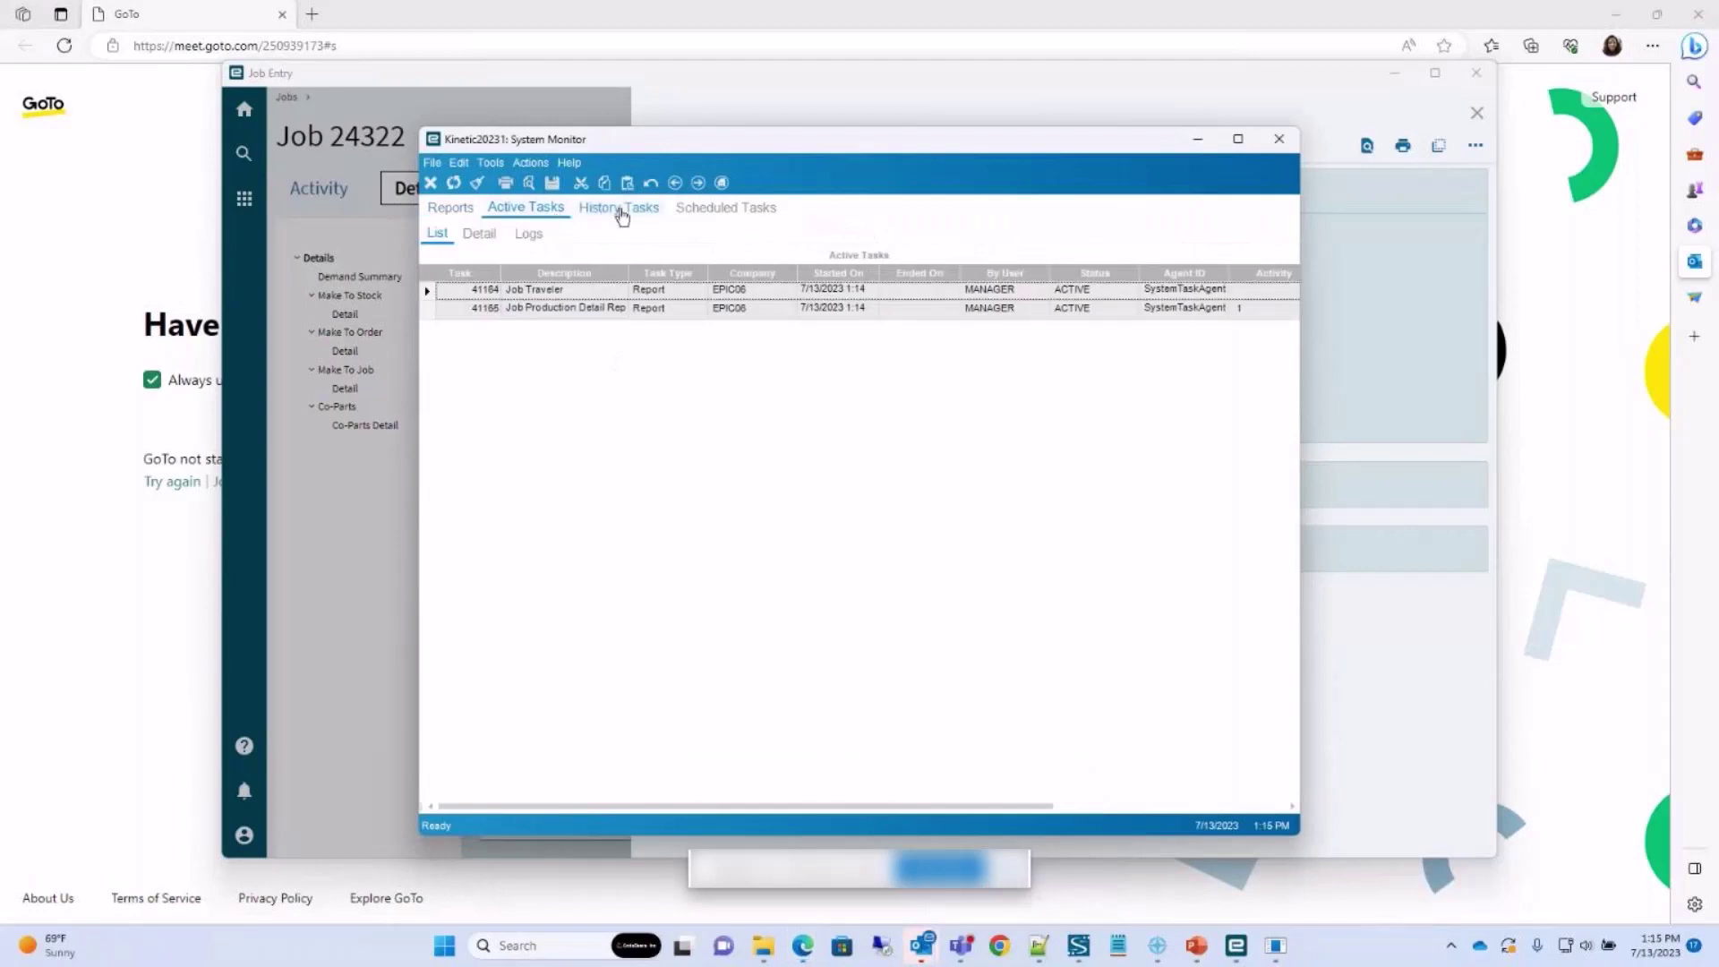
{"action": "left_click", "coordinate": [453, 209]}
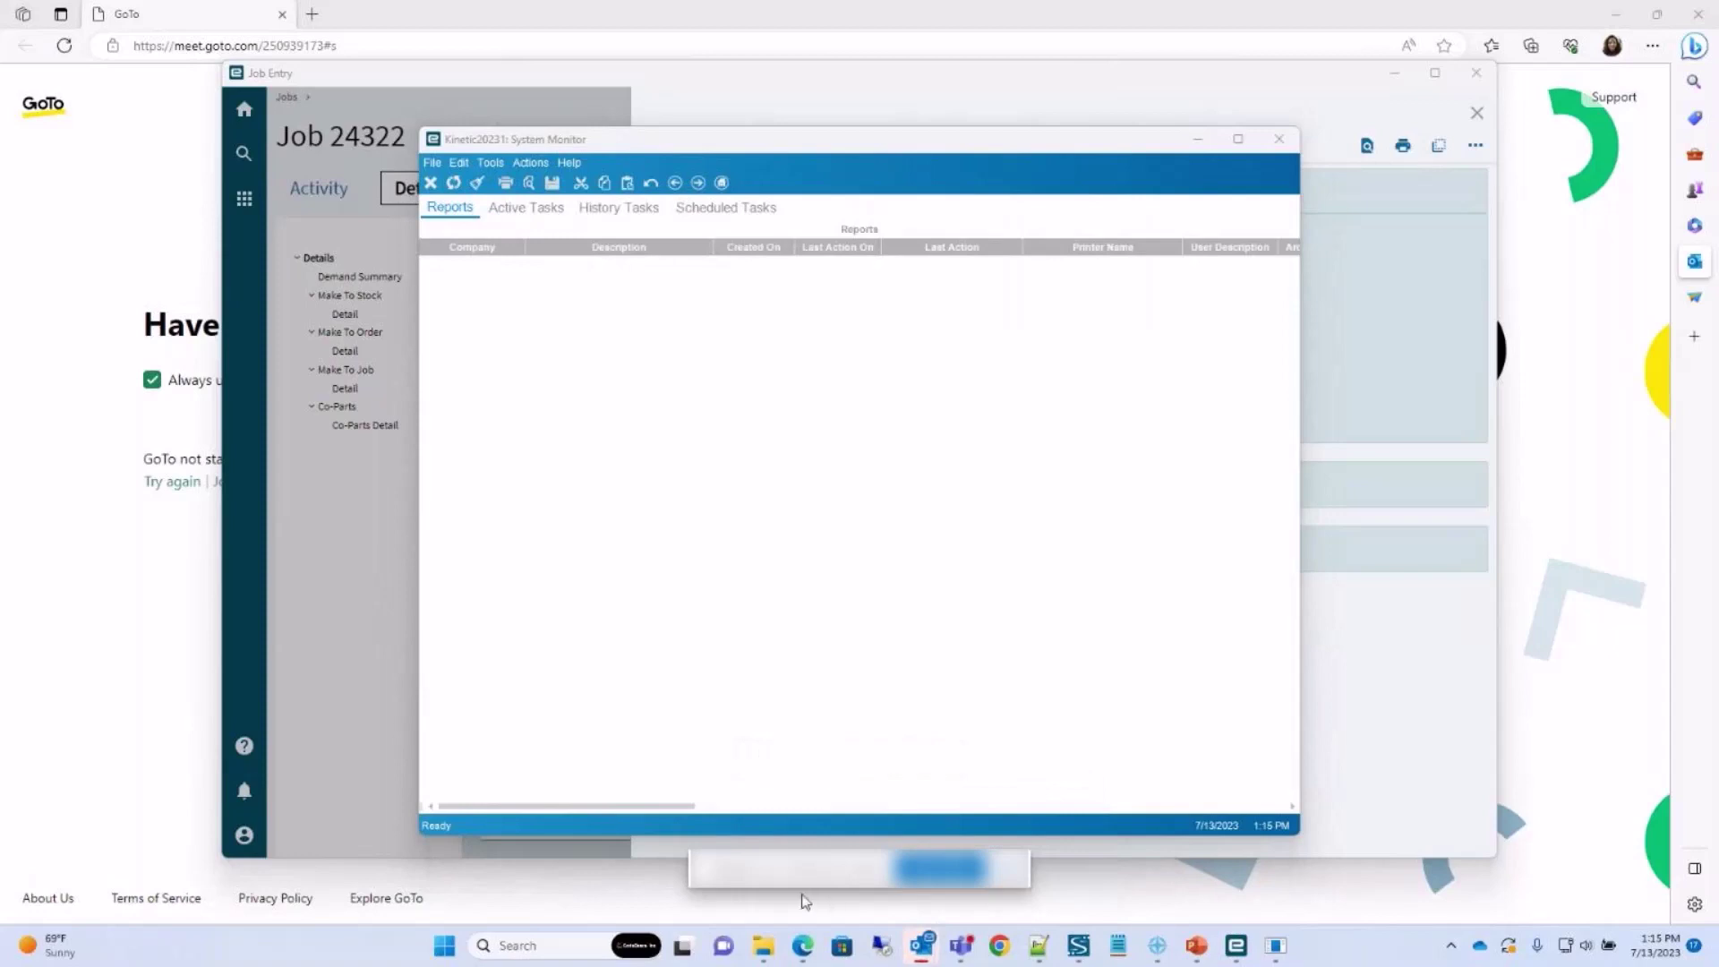
{"action": "left_click", "coordinate": [1278, 139]}
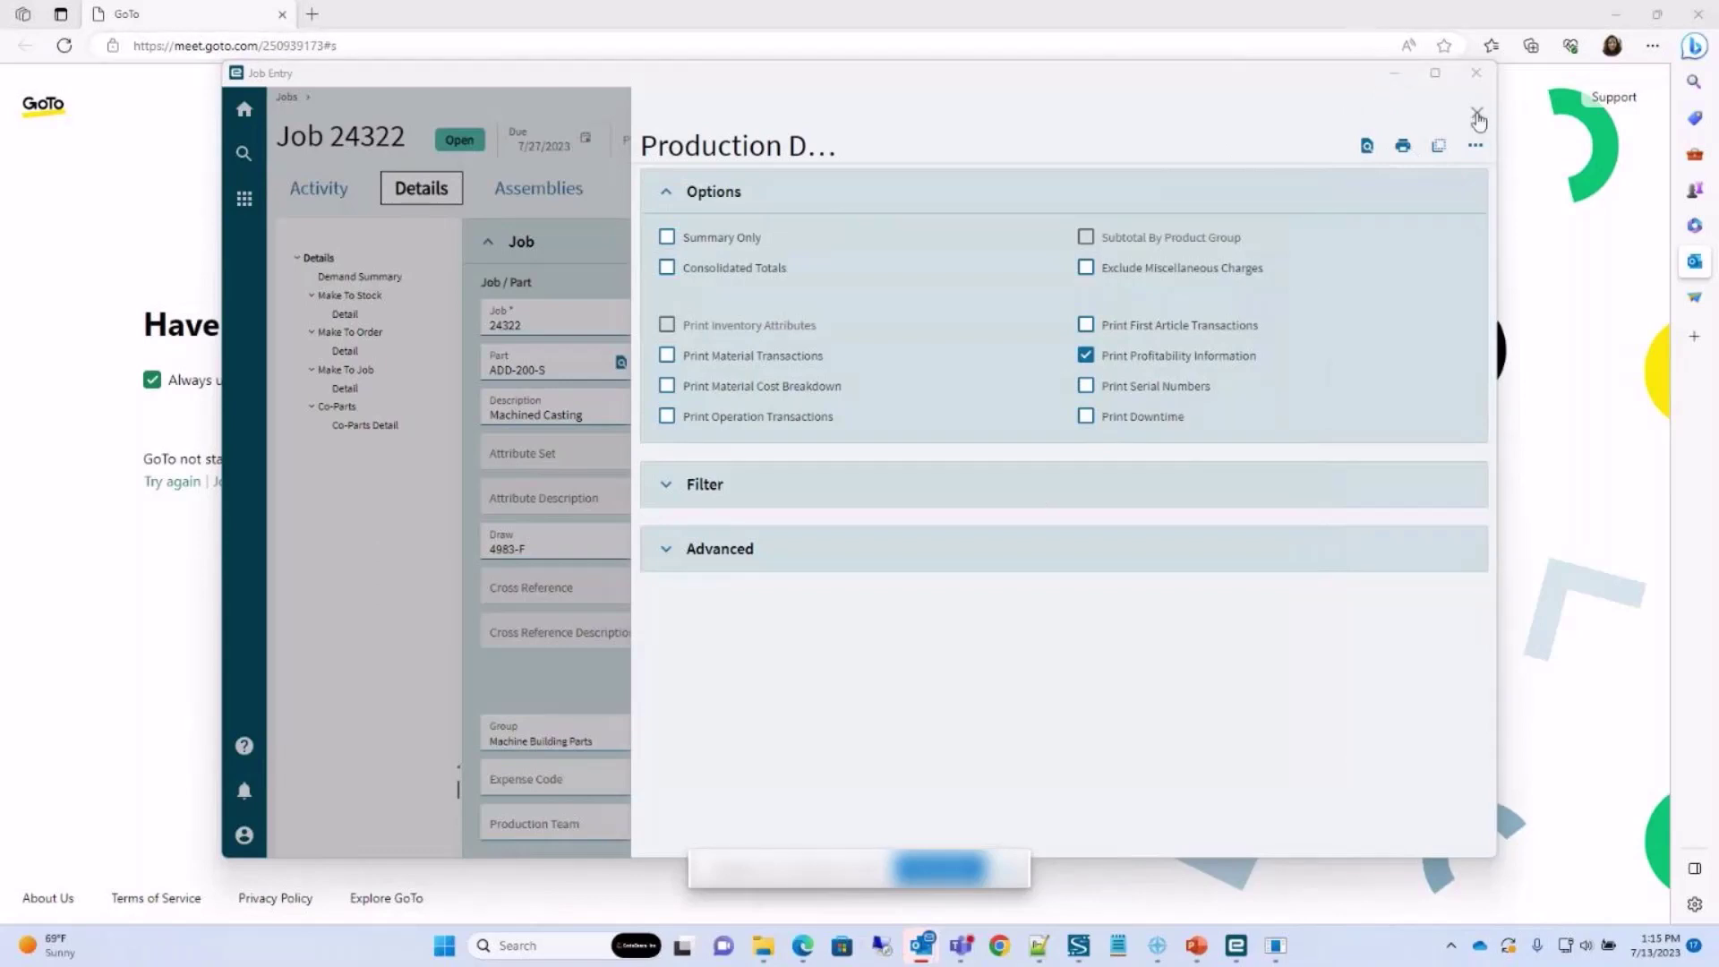
{"action": "left_click", "coordinate": [1371, 274]}
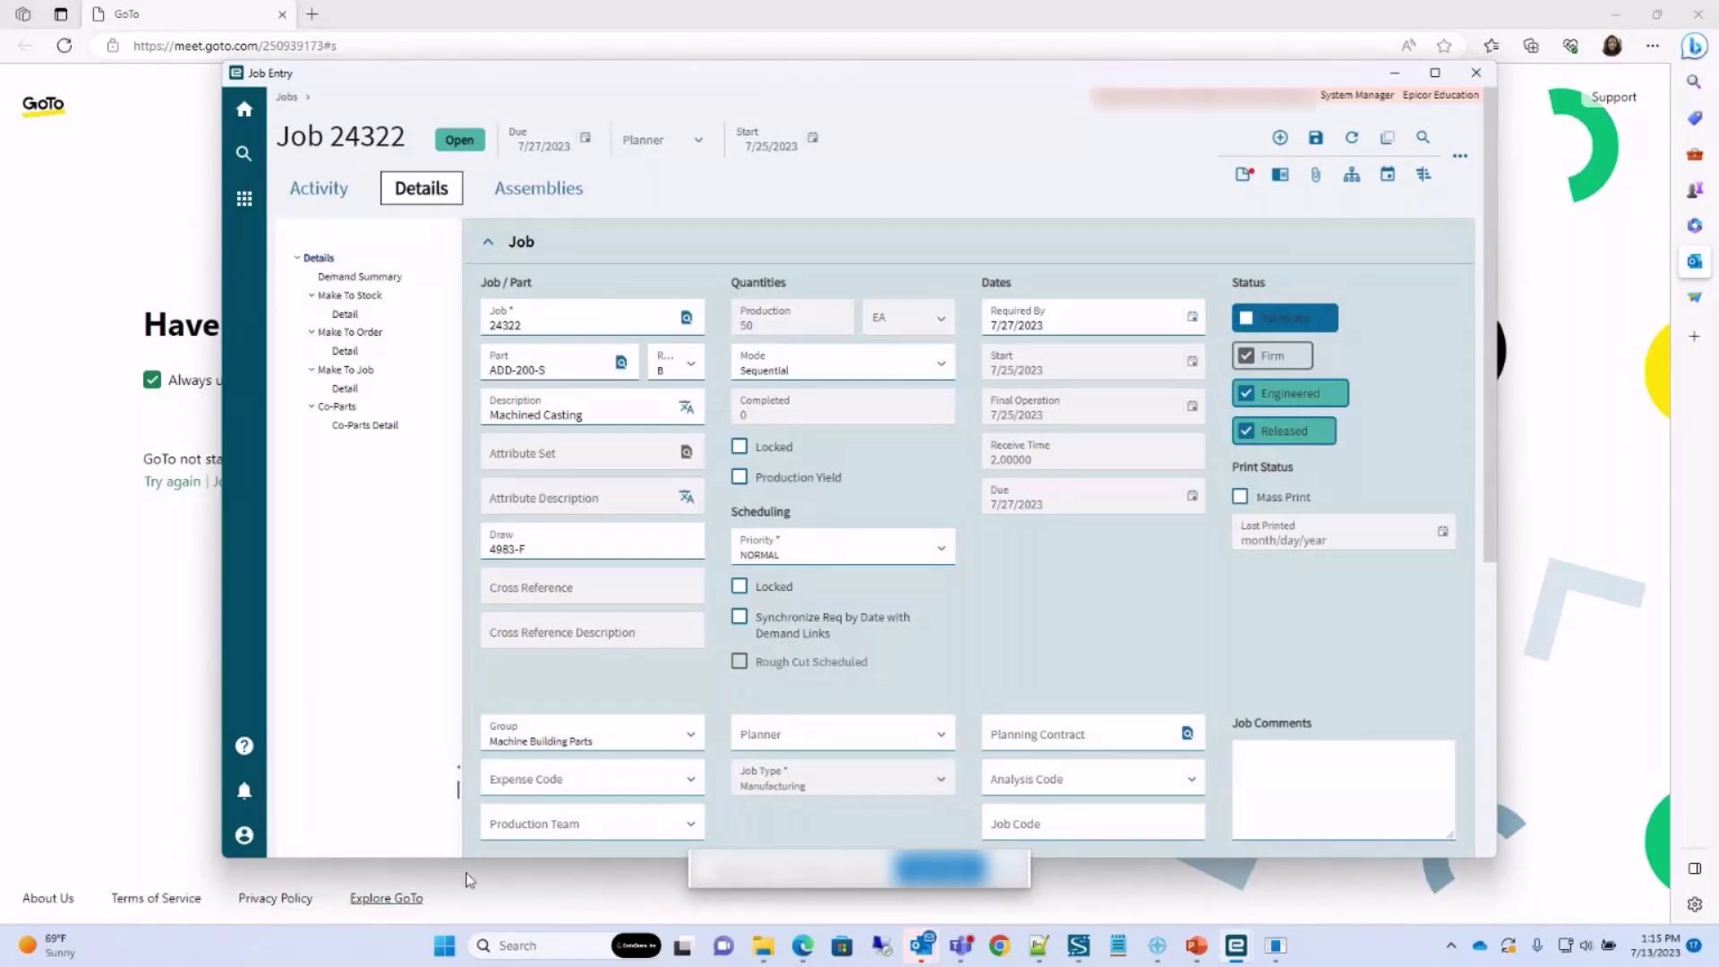
Check Microsoft Edge again for the report output, and reopen System Monitor to review its active and history tasks.
{"action": "mouse_move", "coordinate": [802, 945]}
{"action": "left_click", "coordinate": [667, 885]}
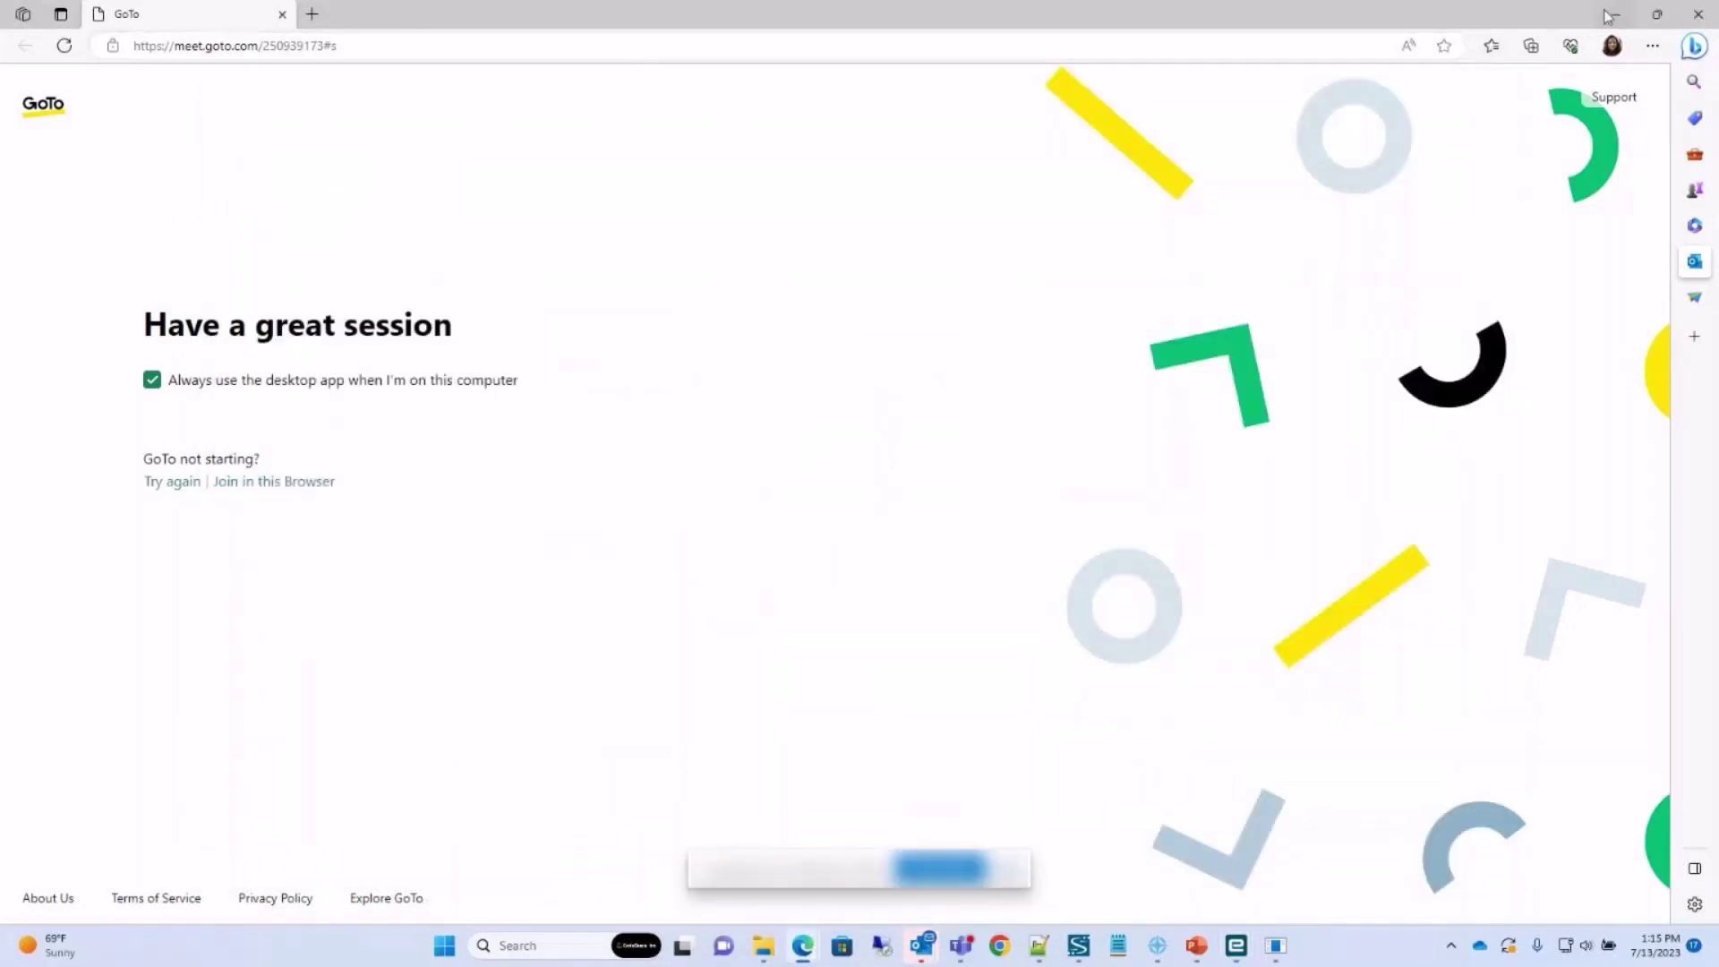
{"action": "left_click", "coordinate": [1236, 946]}
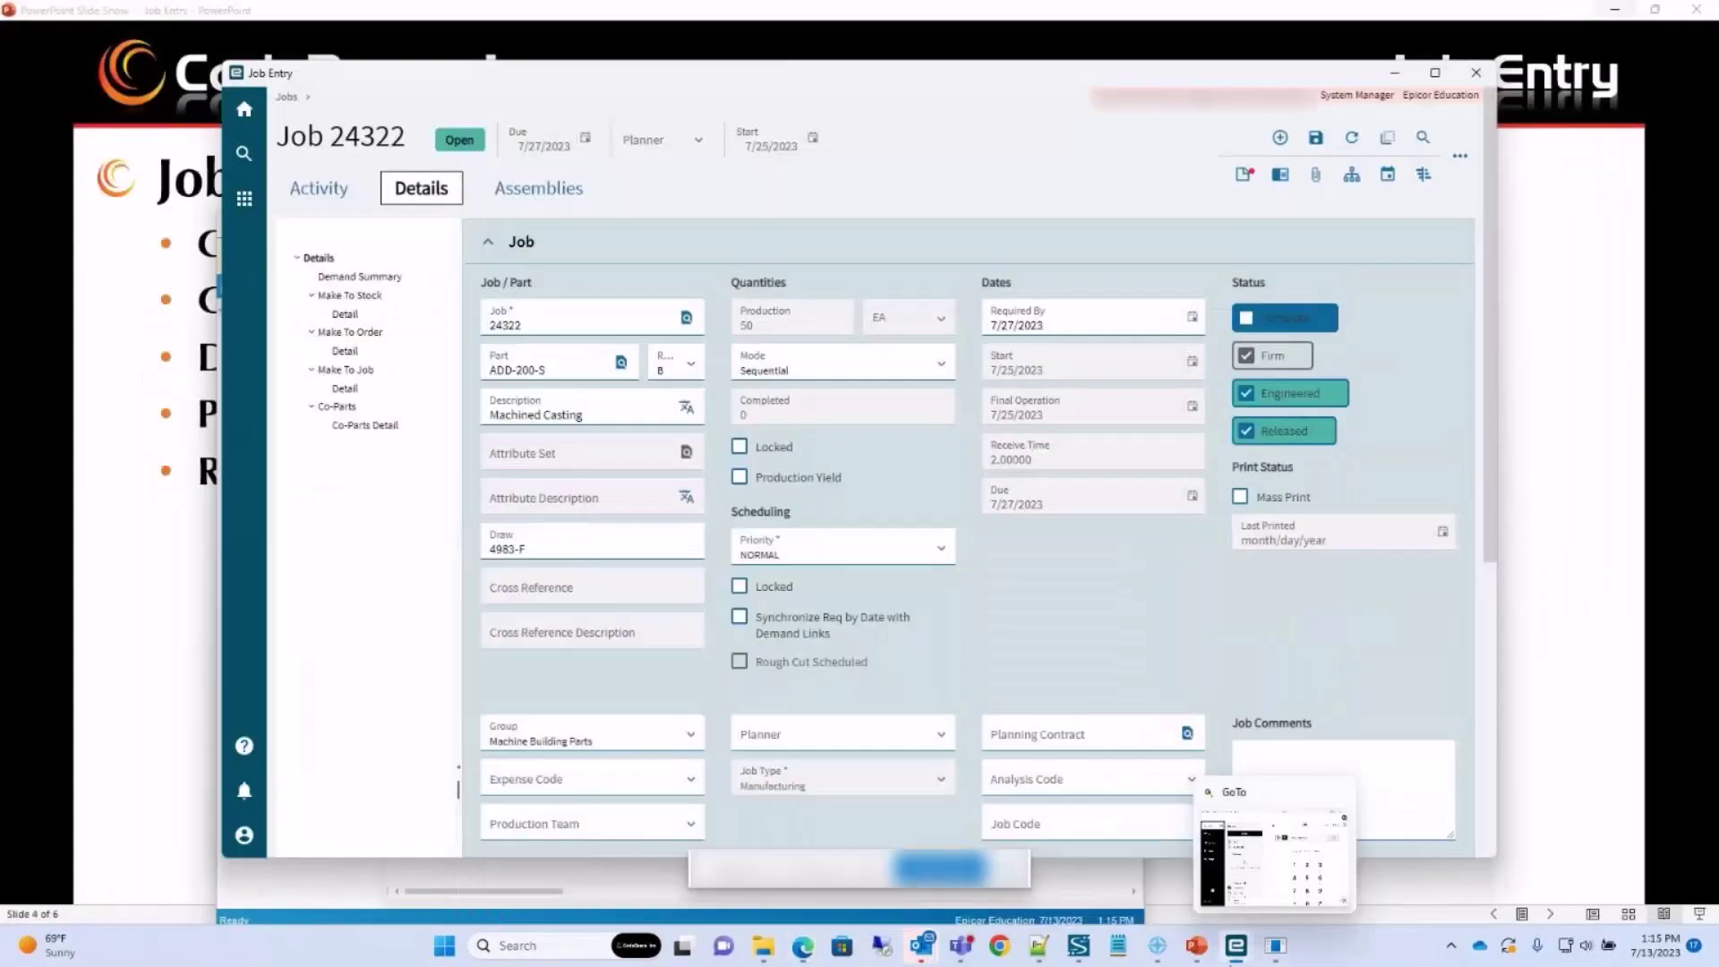
{"action": "left_click", "coordinate": [1452, 946]}
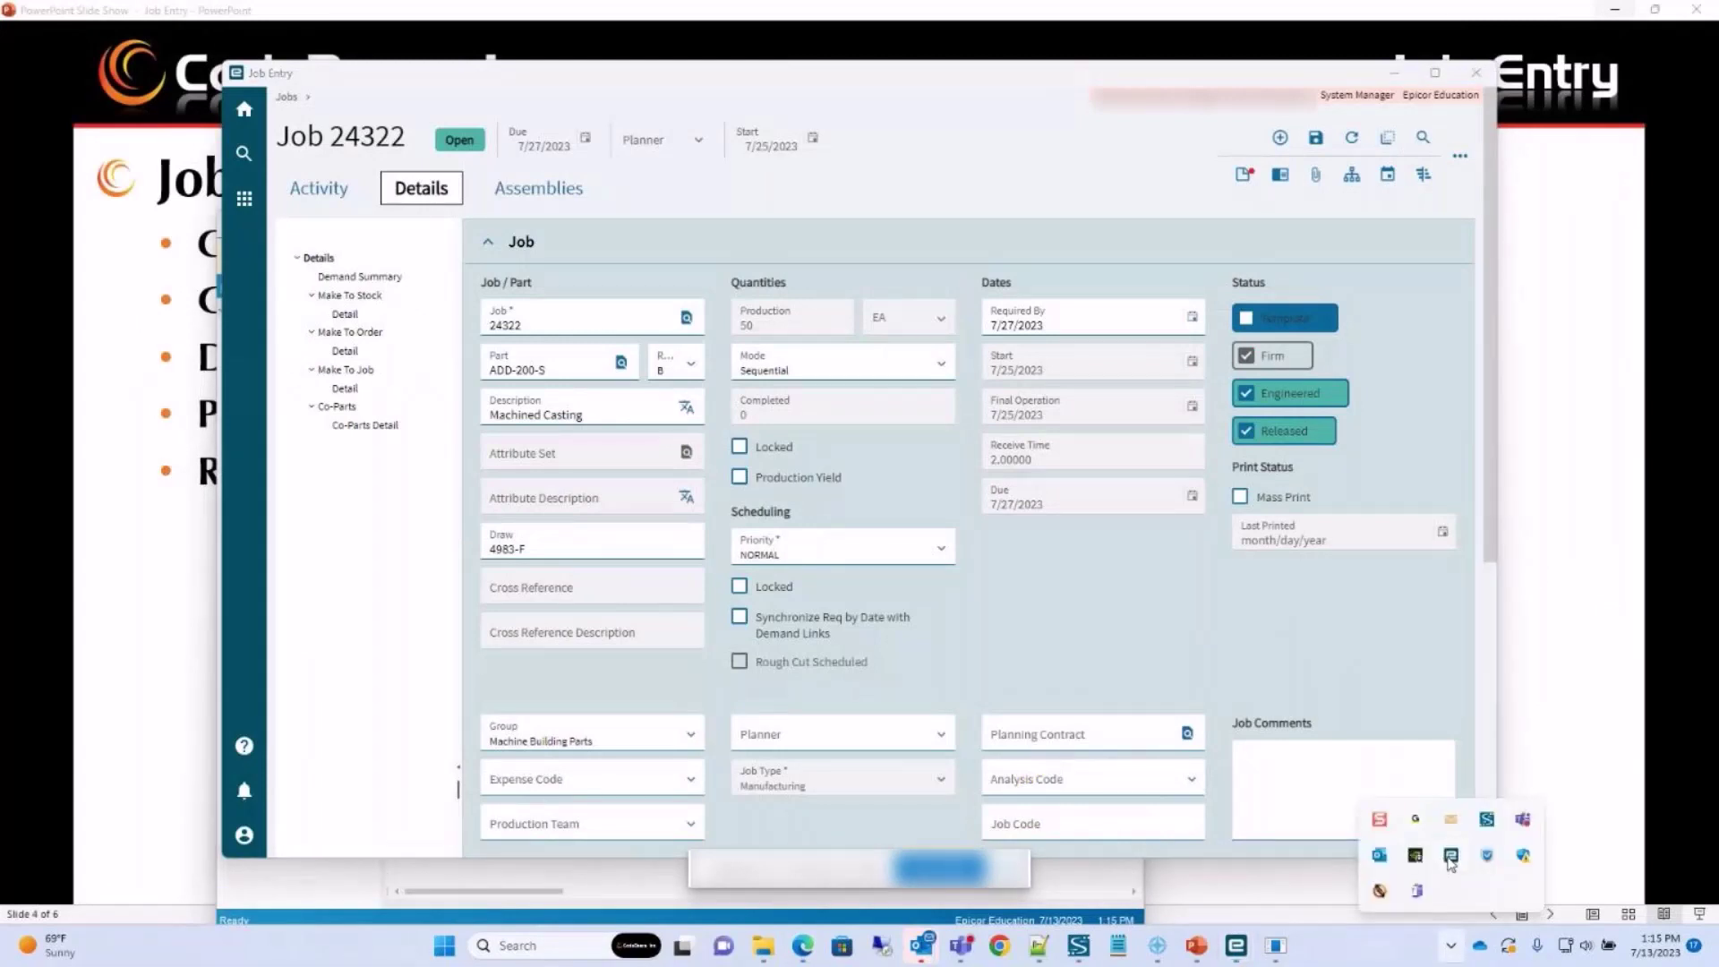
{"action": "left_click", "coordinate": [1451, 857]}
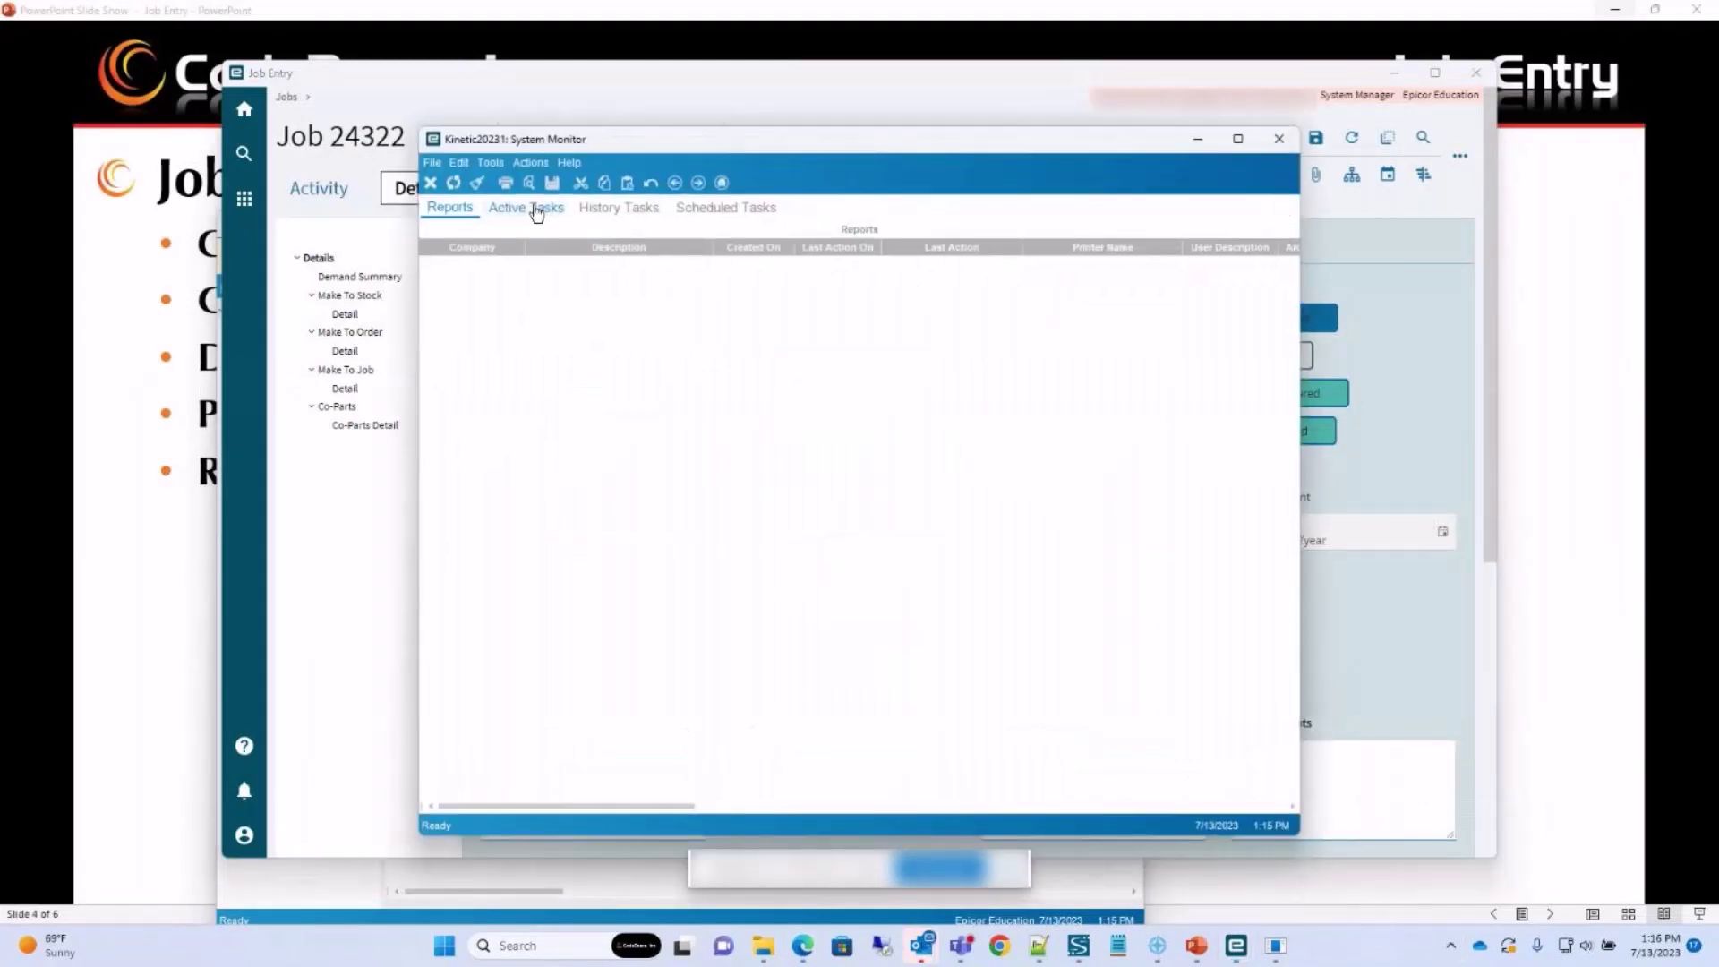
{"action": "left_click", "coordinate": [536, 212]}
{"action": "left_click", "coordinate": [599, 209]}
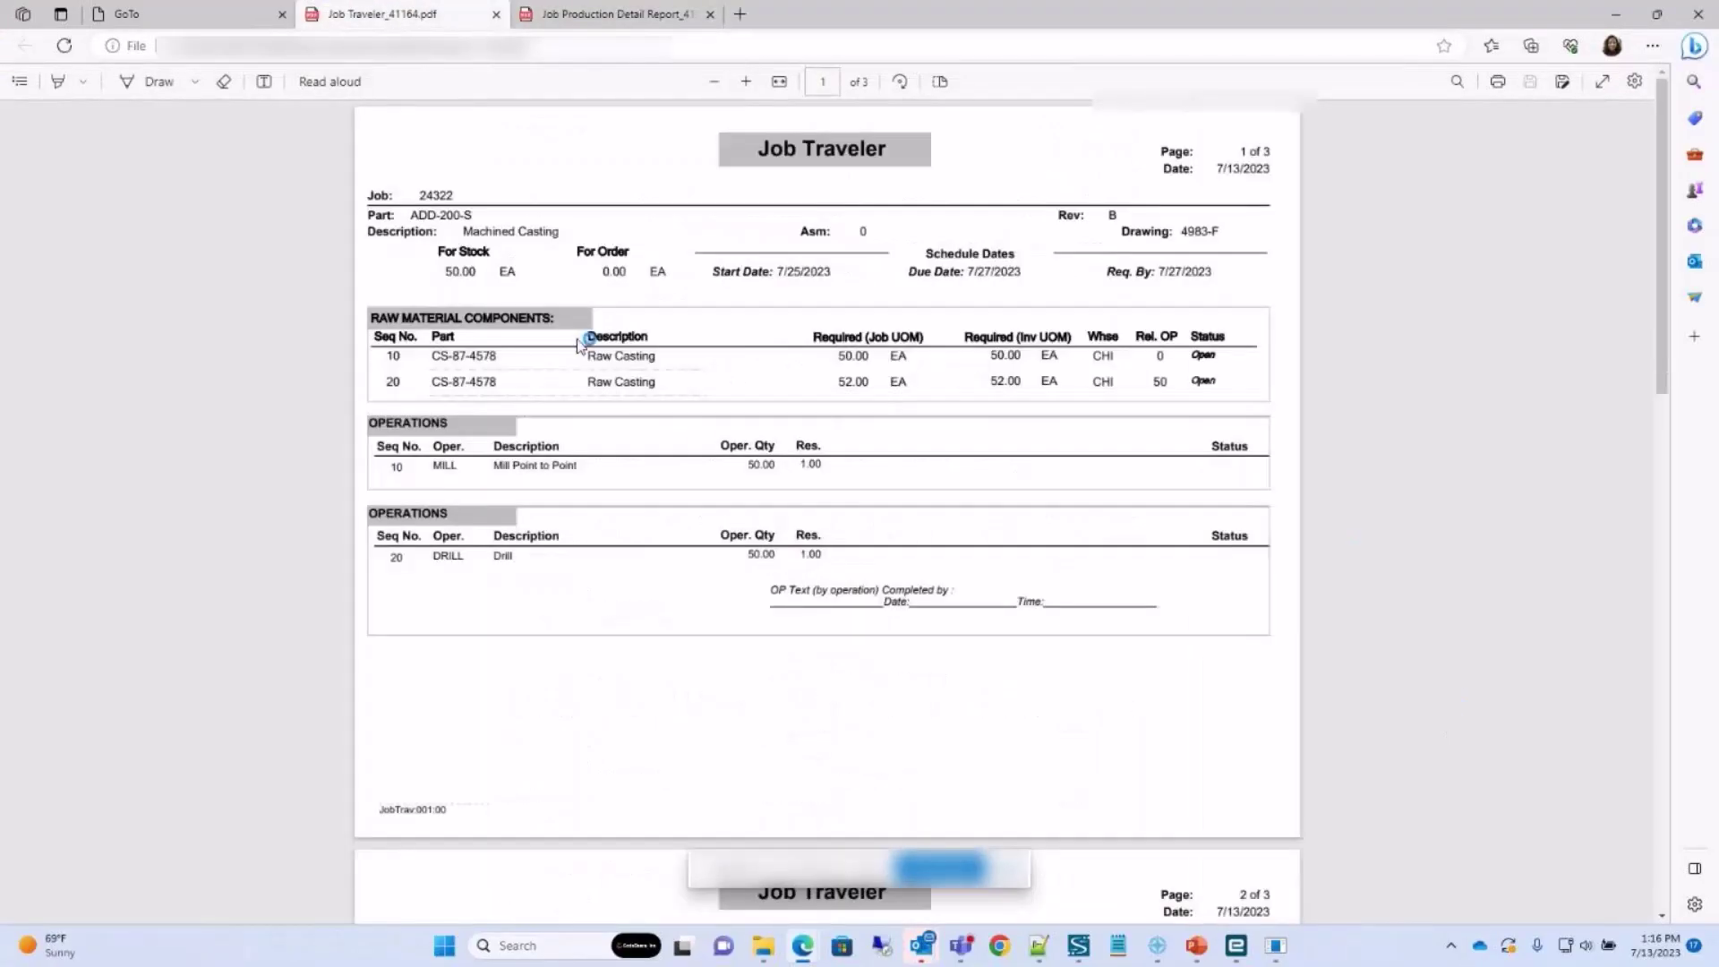
Examine the raw materials and operations listed across all pages of the Job Traveler PDF in Microsoft Edge.
{"action": "scroll", "coordinate": [1312, 606], "scroll_direction": "down", "scroll_amount": 7}
{"action": "scroll", "coordinate": [1179, 620], "scroll_direction": "up", "scroll_amount": 1}
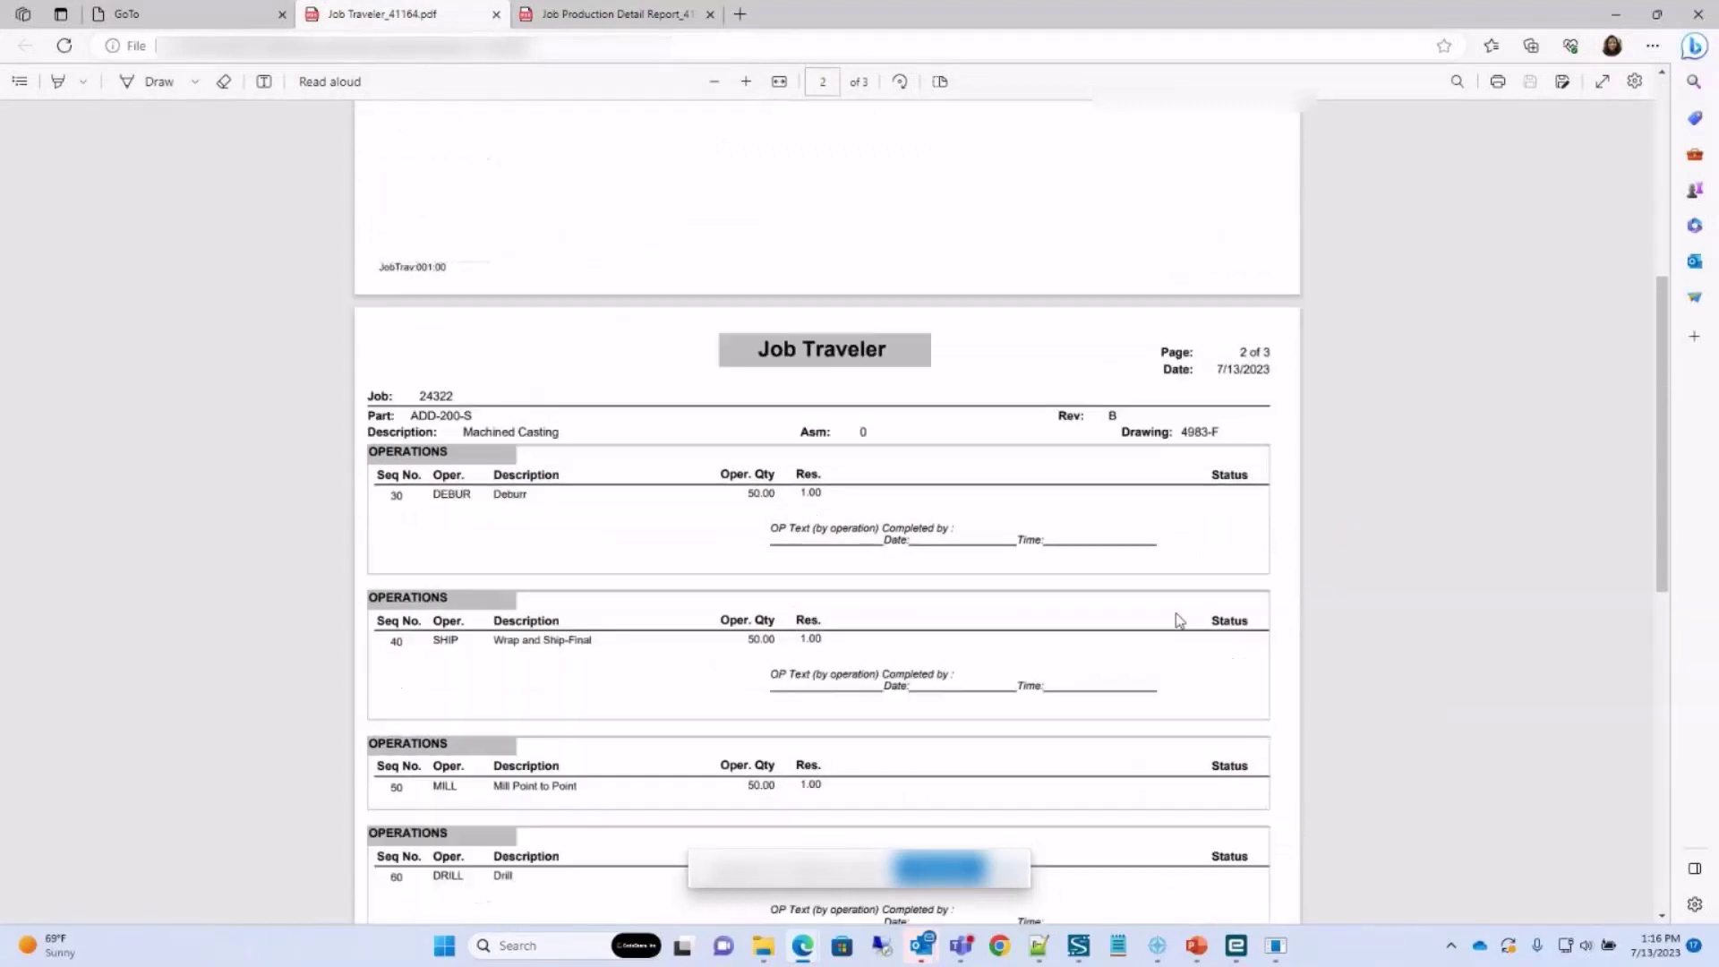
{"action": "scroll", "coordinate": [1179, 621], "scroll_direction": "up", "scroll_amount": 6}
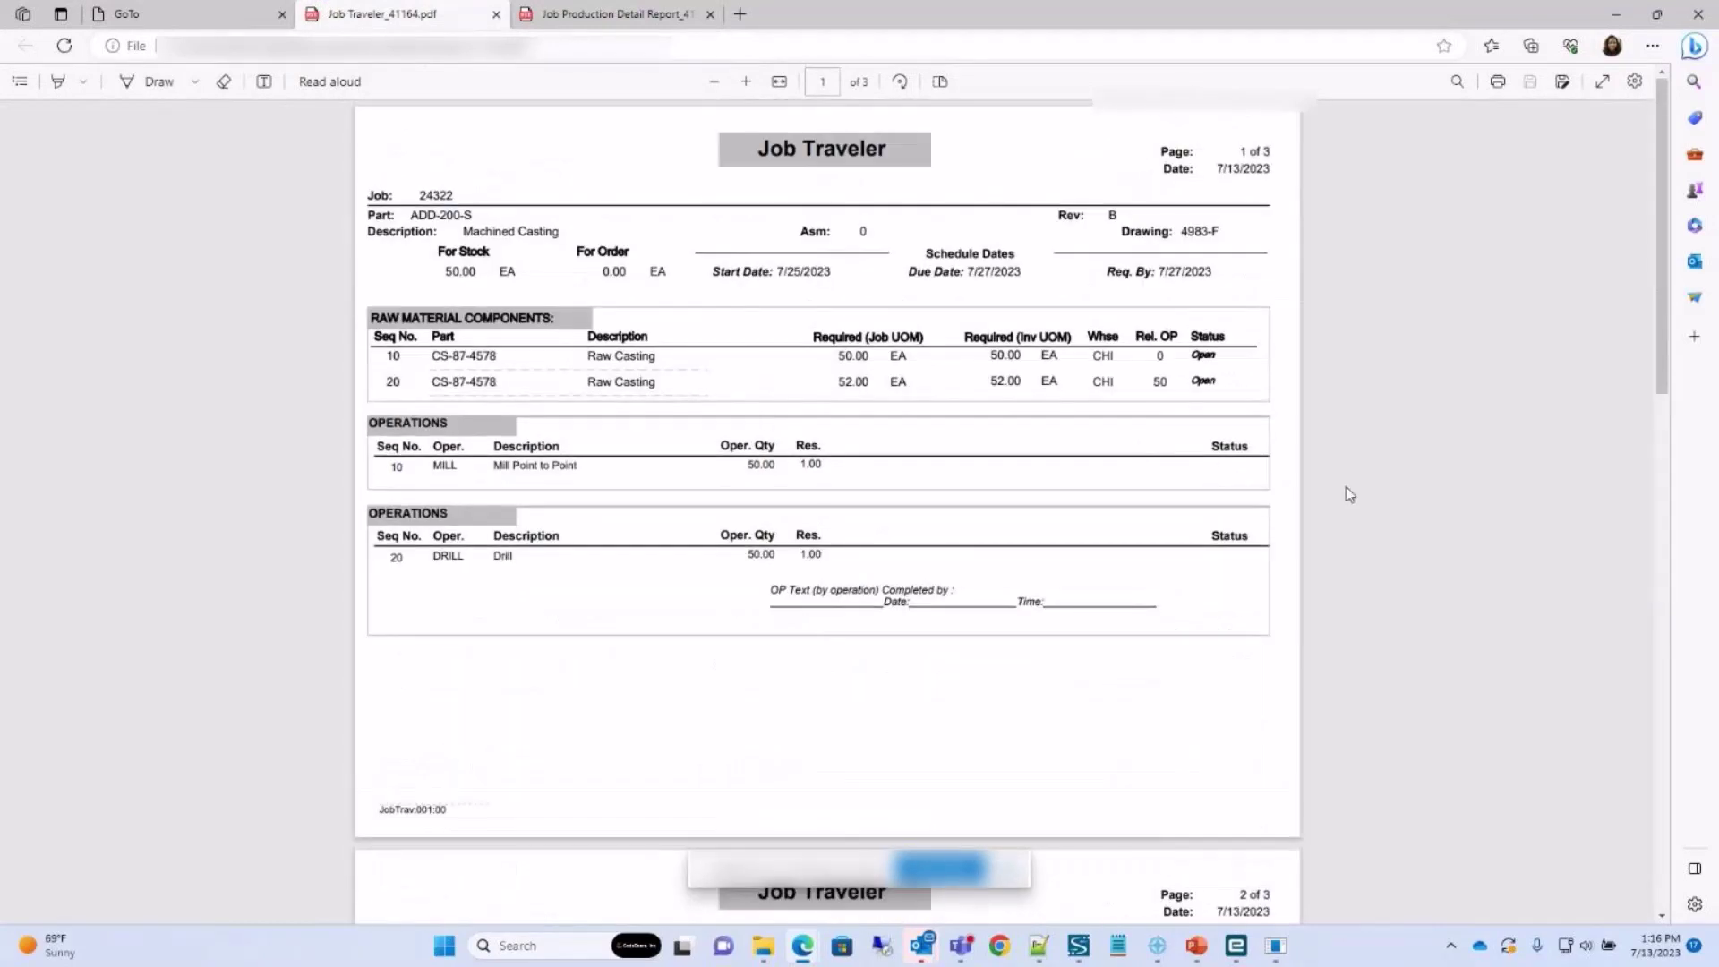
{"action": "scroll", "coordinate": [1355, 501], "scroll_direction": "down", "scroll_amount": 6}
{"action": "scroll", "coordinate": [1282, 592], "scroll_direction": "down", "scroll_amount": 4}
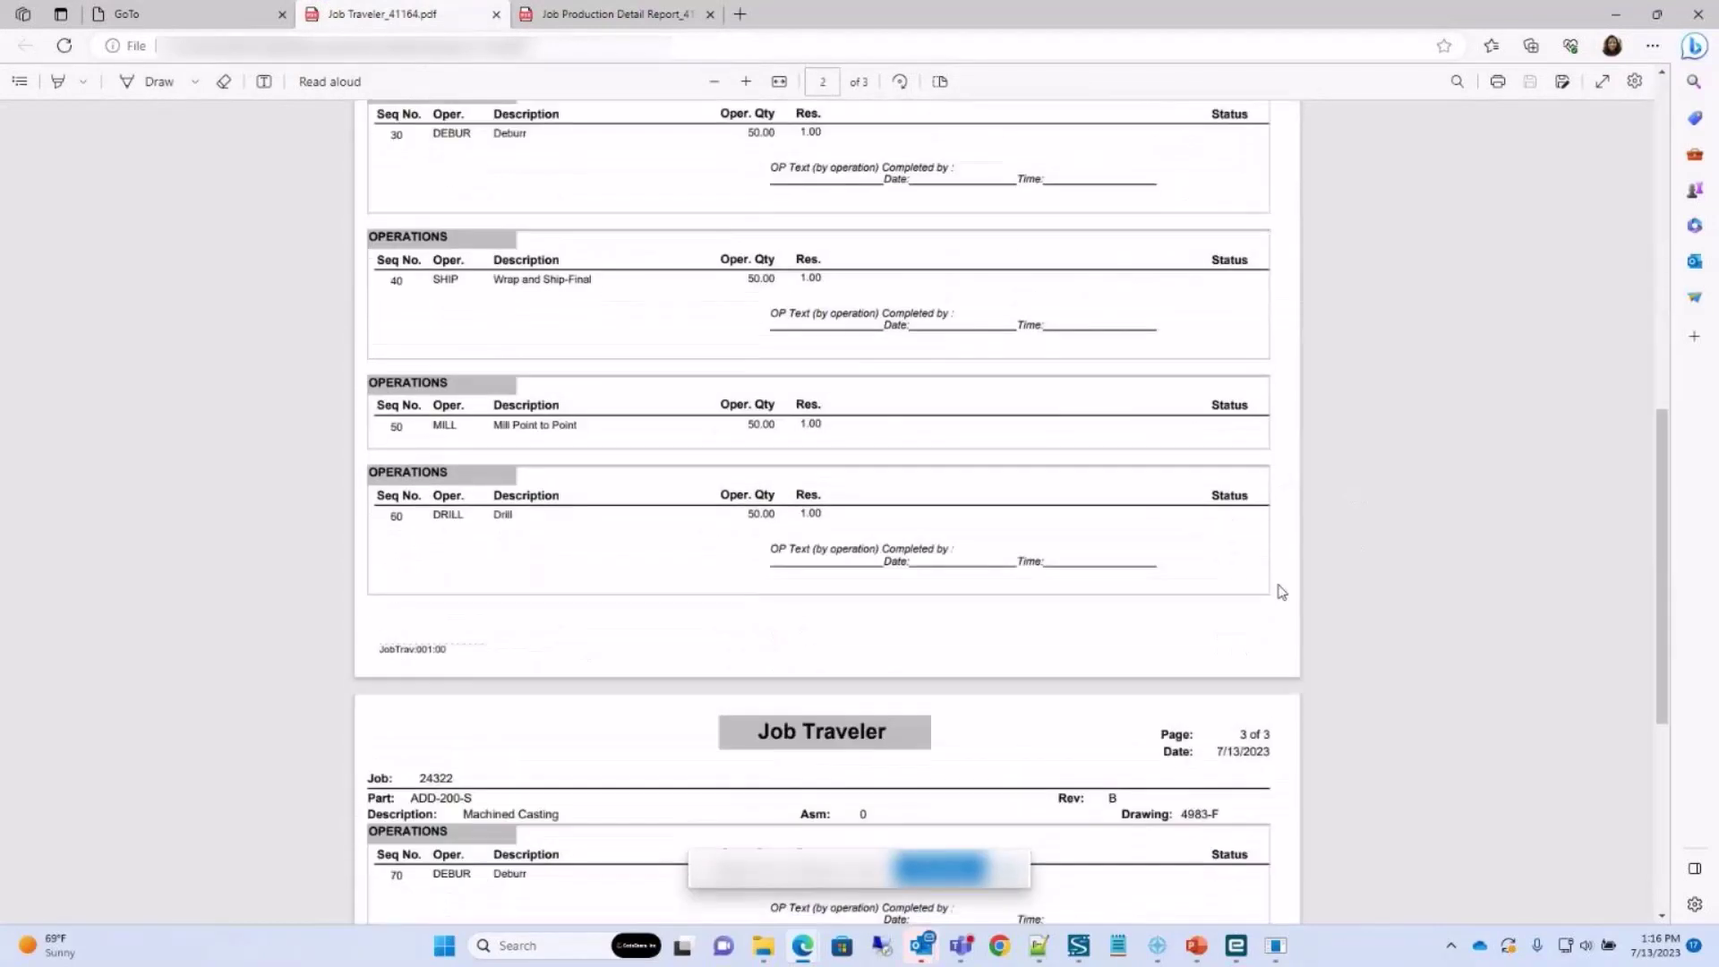
{"action": "scroll", "coordinate": [1290, 592], "scroll_direction": "down", "scroll_amount": 3}
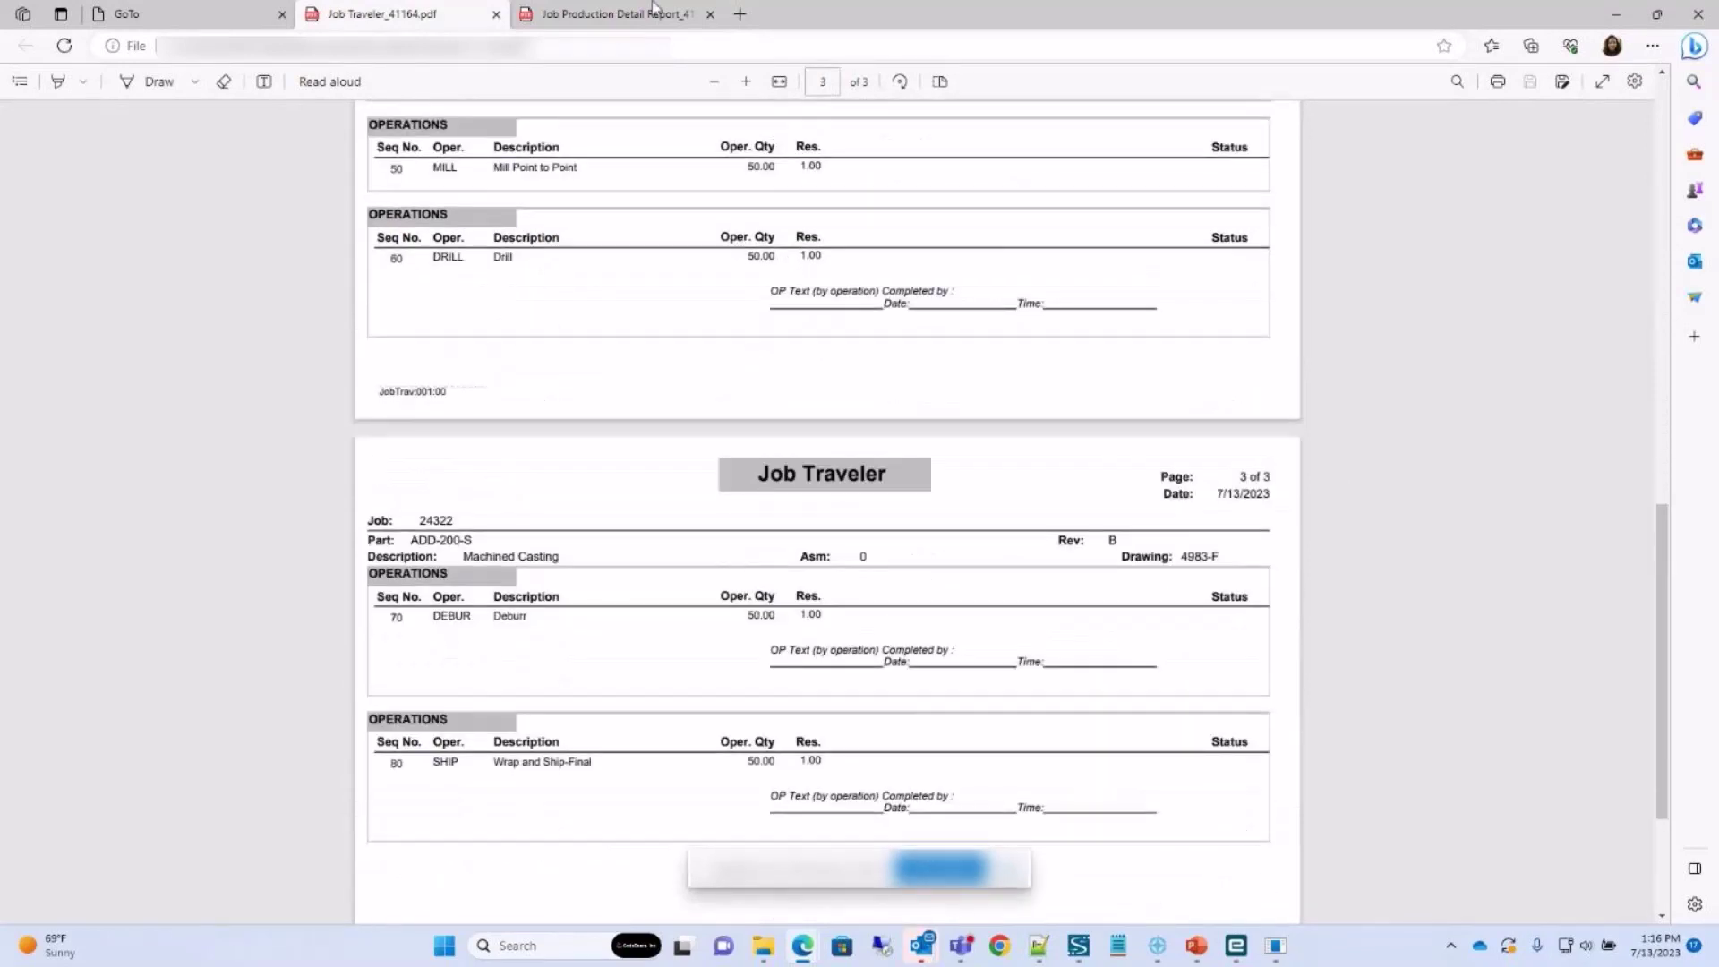
Open the Job Production Detail Report PDF and examine its operations, scheduling resources and cost totals through the last page.
{"action": "left_click", "coordinate": [639, 11]}
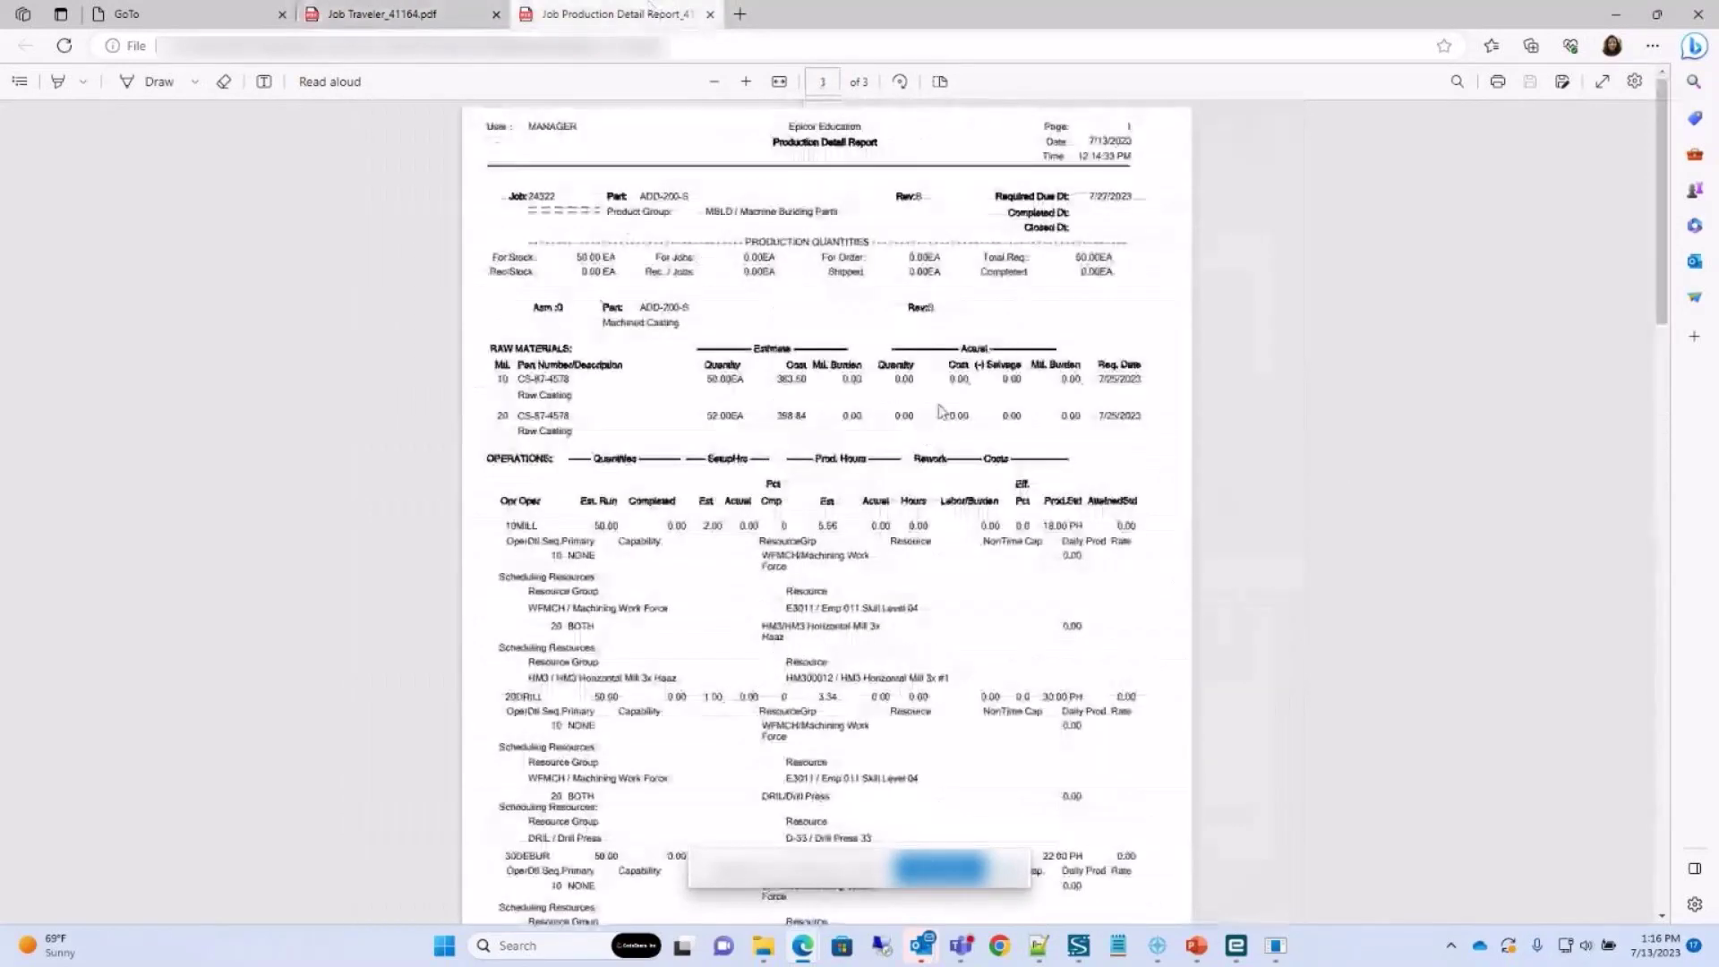
{"action": "scroll", "coordinate": [1289, 533], "scroll_direction": "down", "scroll_amount": 20}
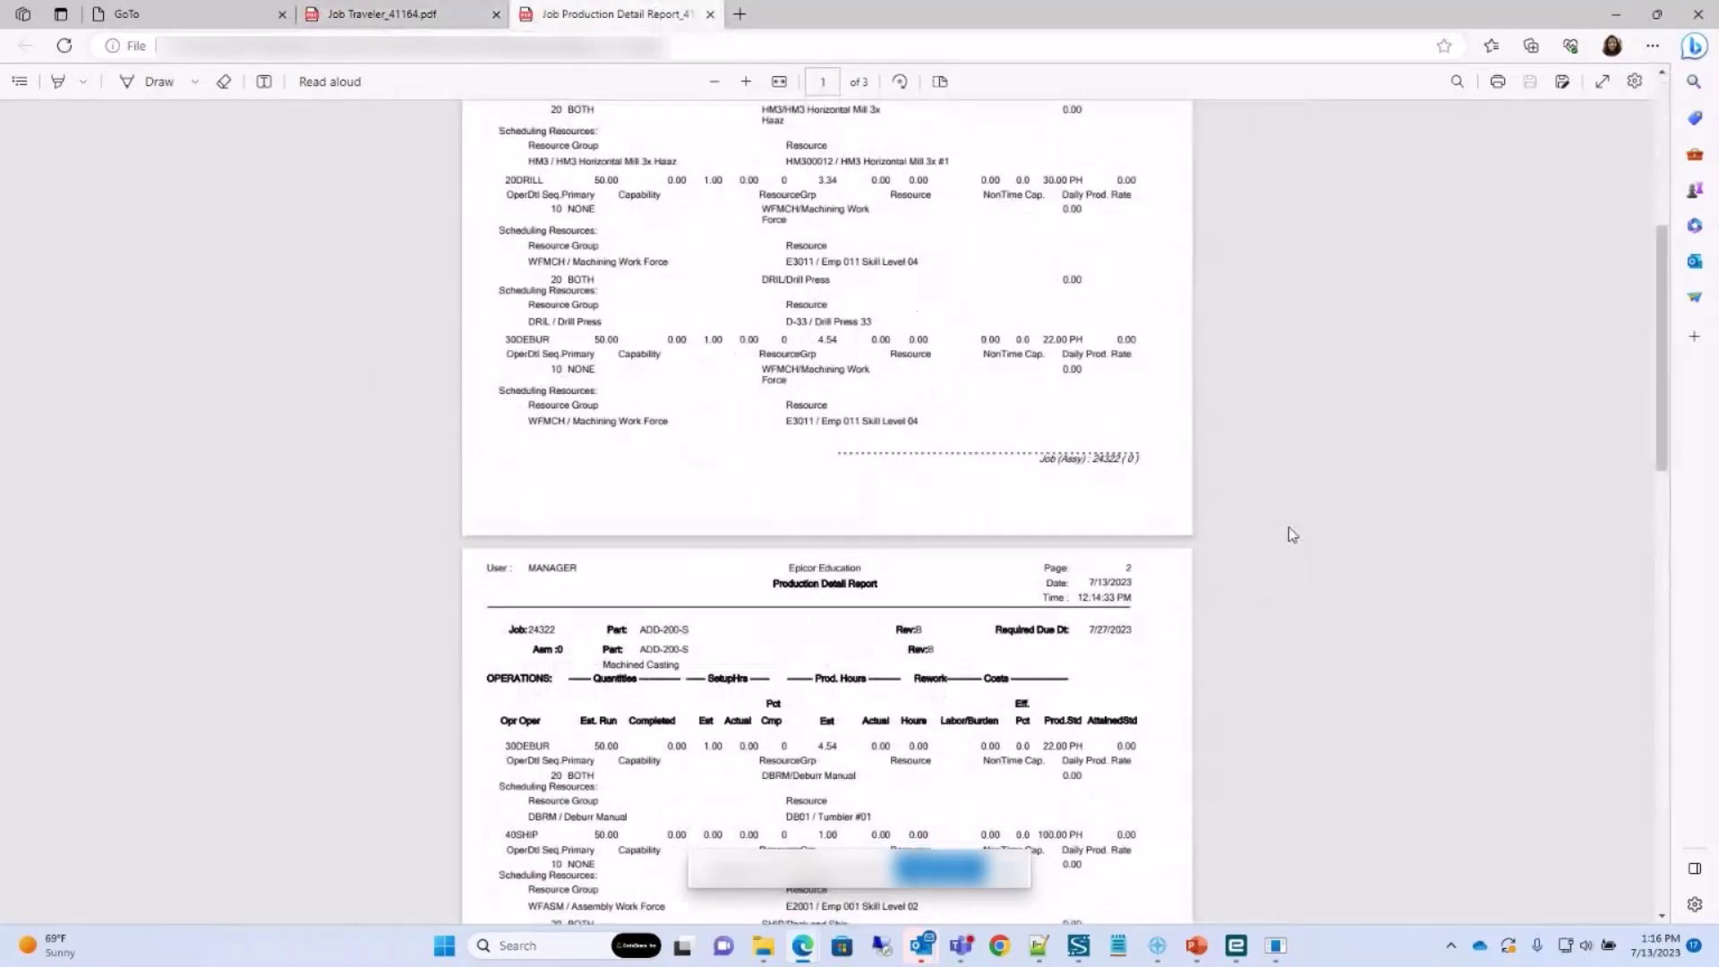
{"action": "scroll", "coordinate": [1289, 555], "scroll_direction": "down", "scroll_amount": 5}
{"action": "scroll", "coordinate": [1303, 609], "scroll_direction": "up", "scroll_amount": 4}
{"action": "scroll", "coordinate": [1325, 614], "scroll_direction": "down", "scroll_amount": 5}
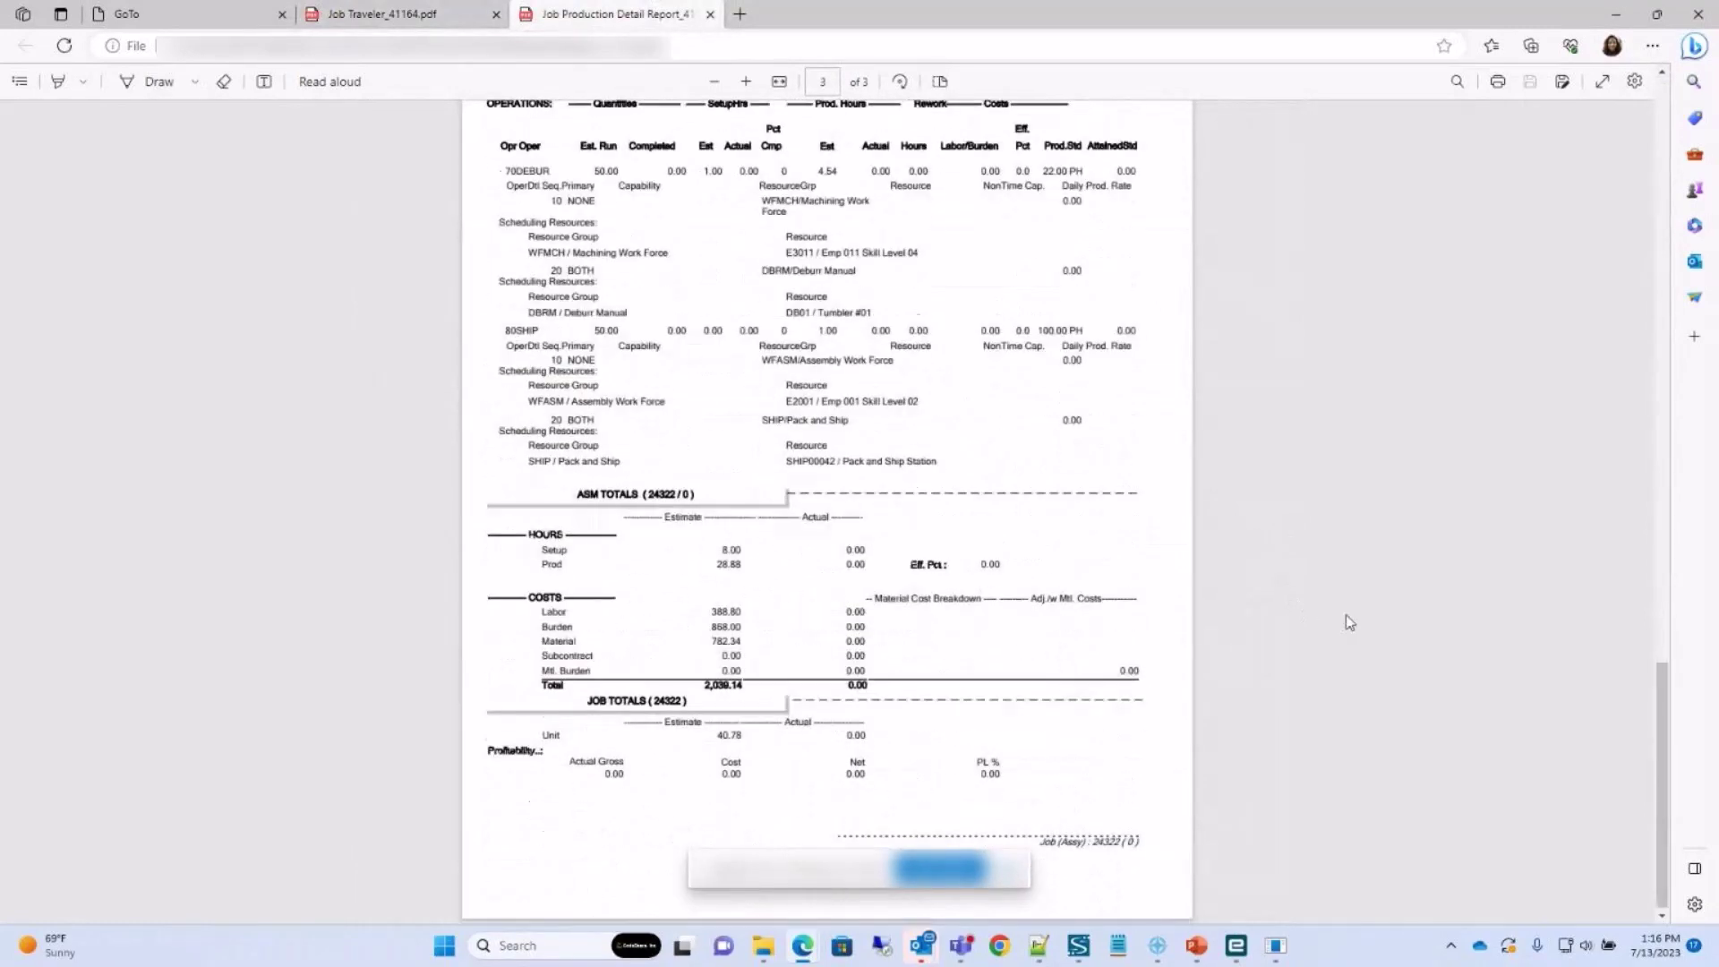